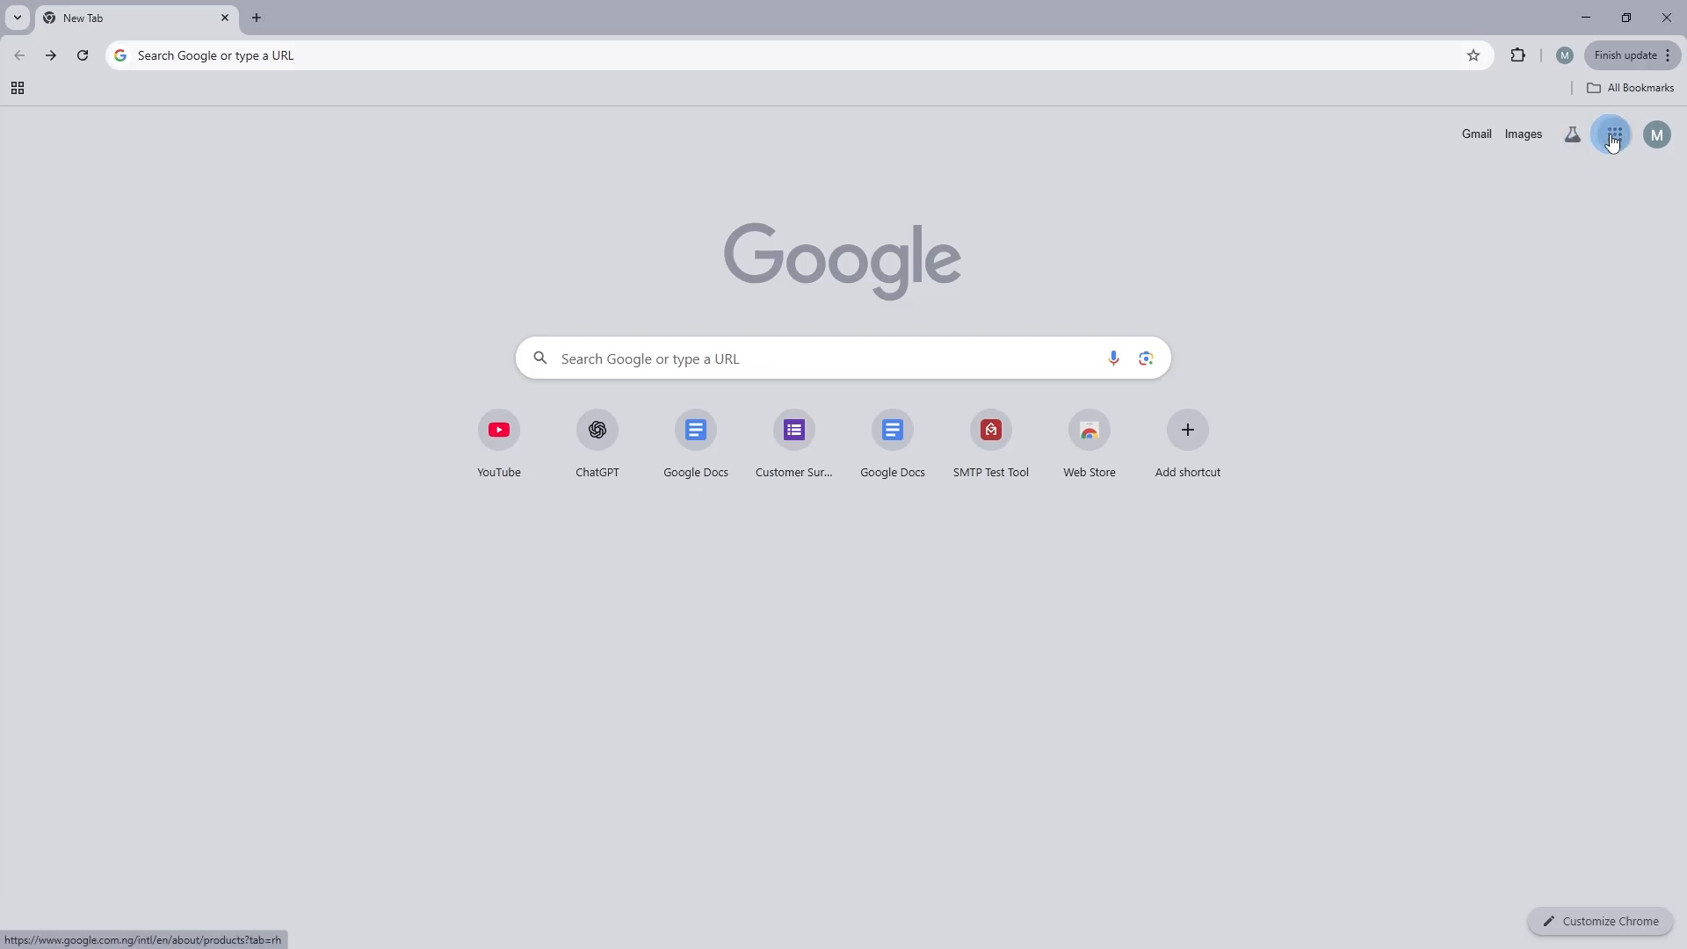
# Open Google Classroom from the Google apps and continue with the signed-in account.
pyautogui.click(1615, 134)
pyautogui.scroll(-4, 1520, 263)
pyautogui.scroll(-3, 1524, 300)
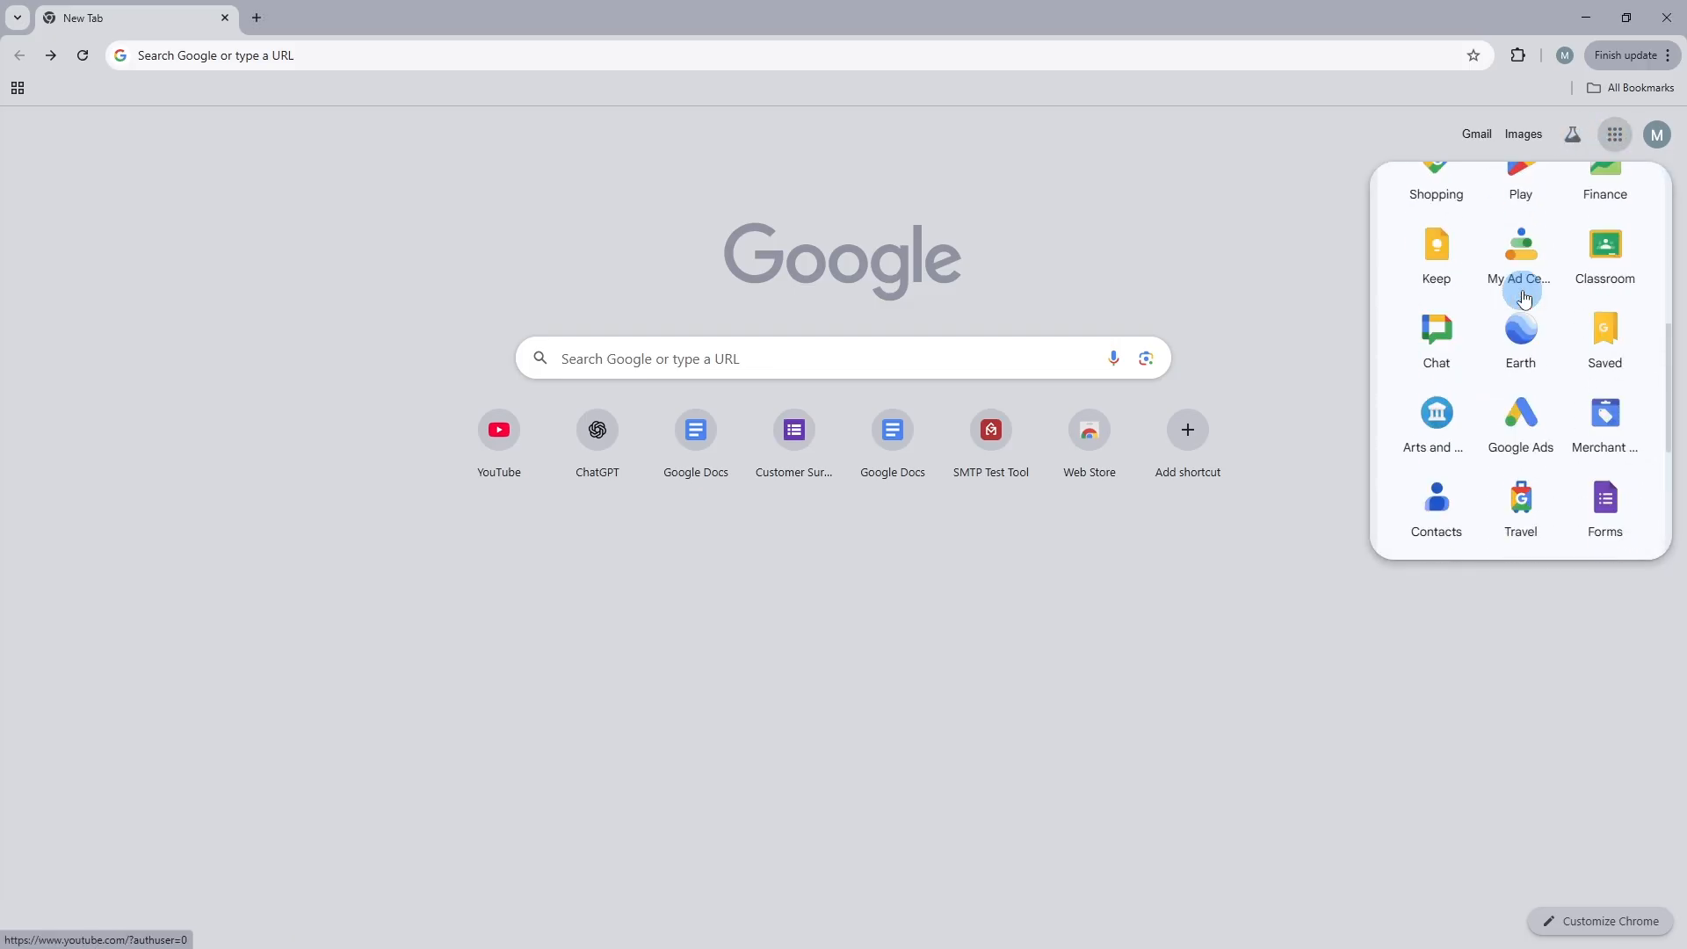
pyautogui.scroll(1, 1524, 300)
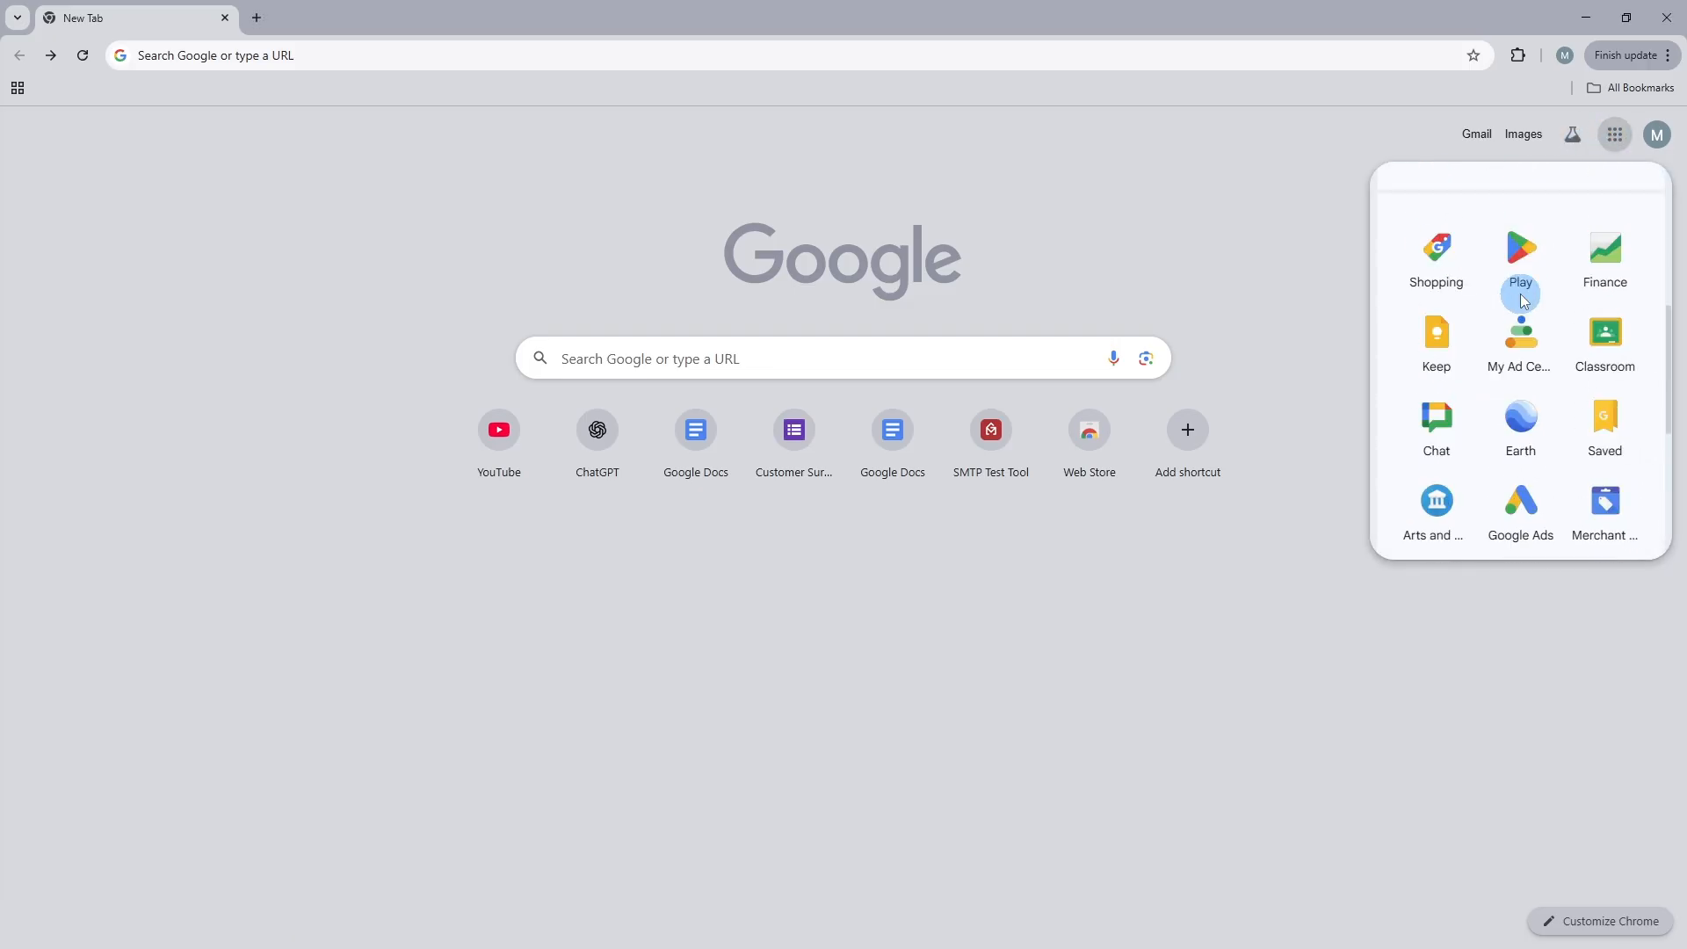
pyautogui.click(1614, 348)
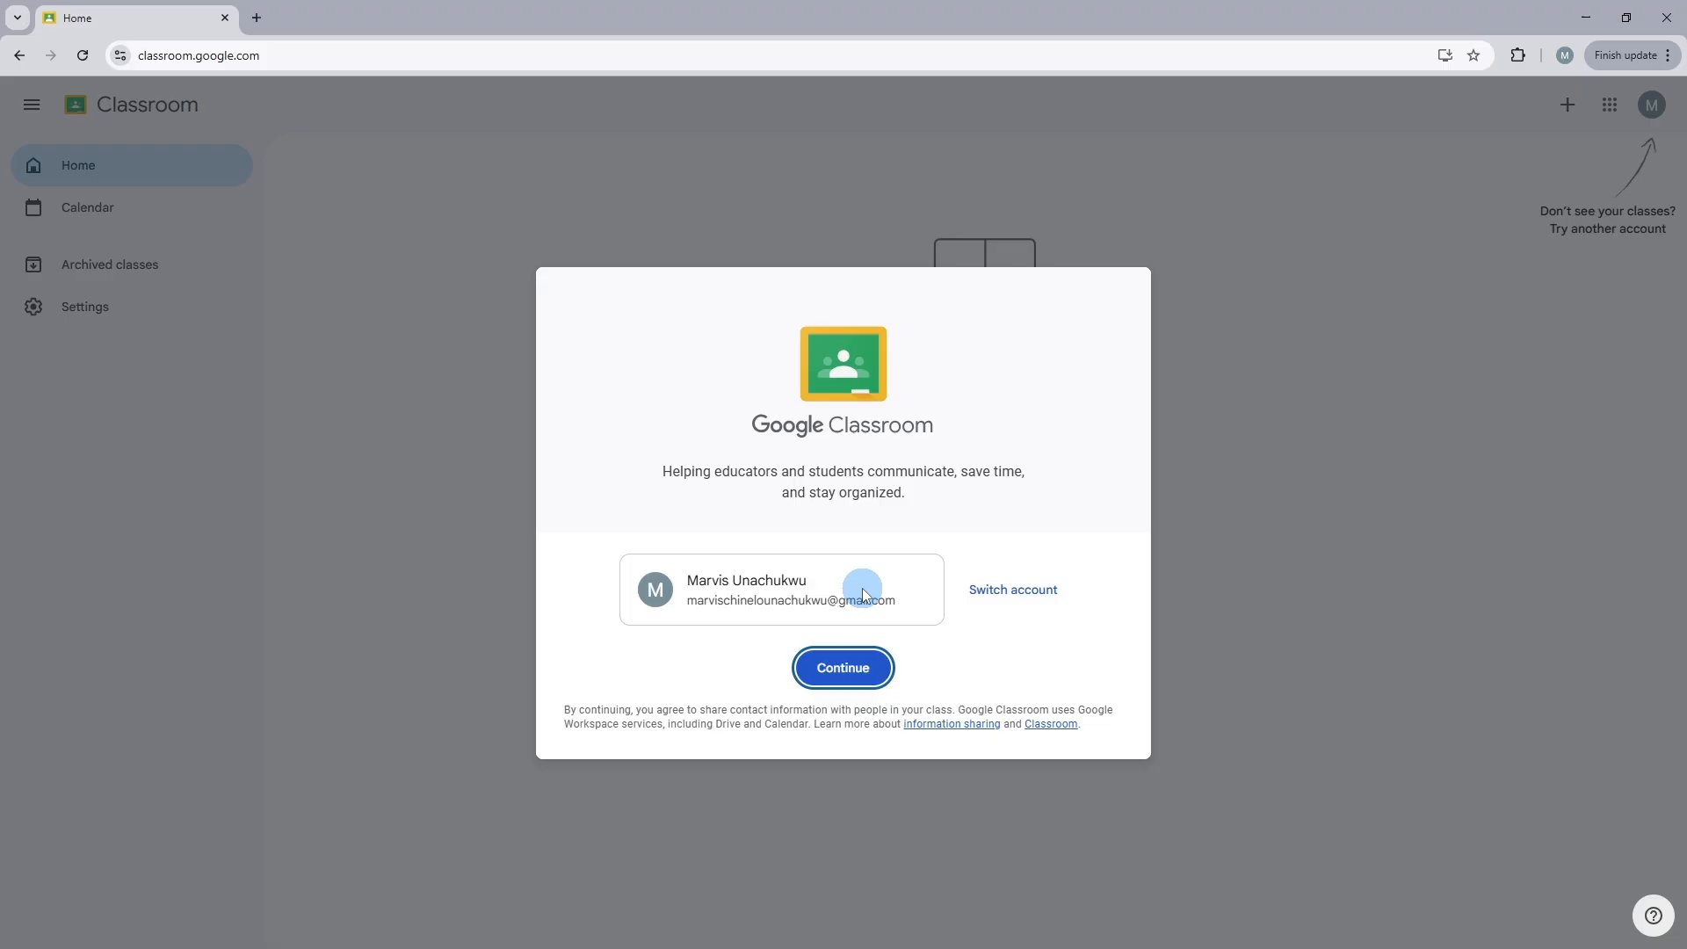
pyautogui.click(845, 670)
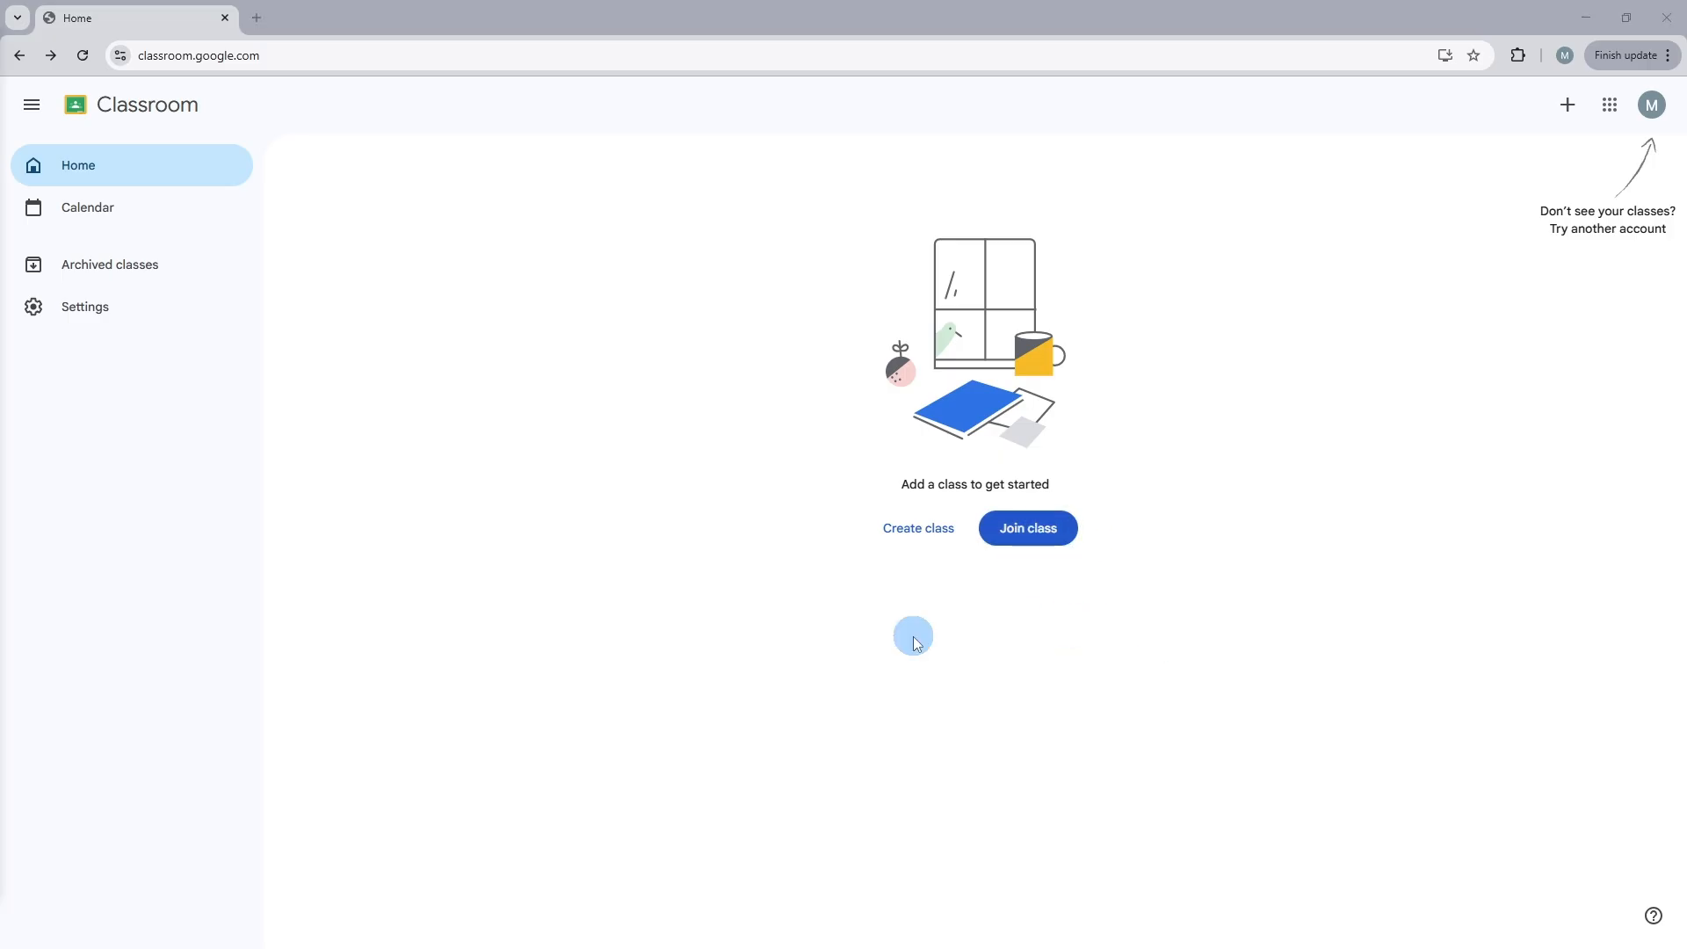
# Start creating a class and confirm the notice that Classroom is not being used at a school with students.
pyautogui.click(908, 533)
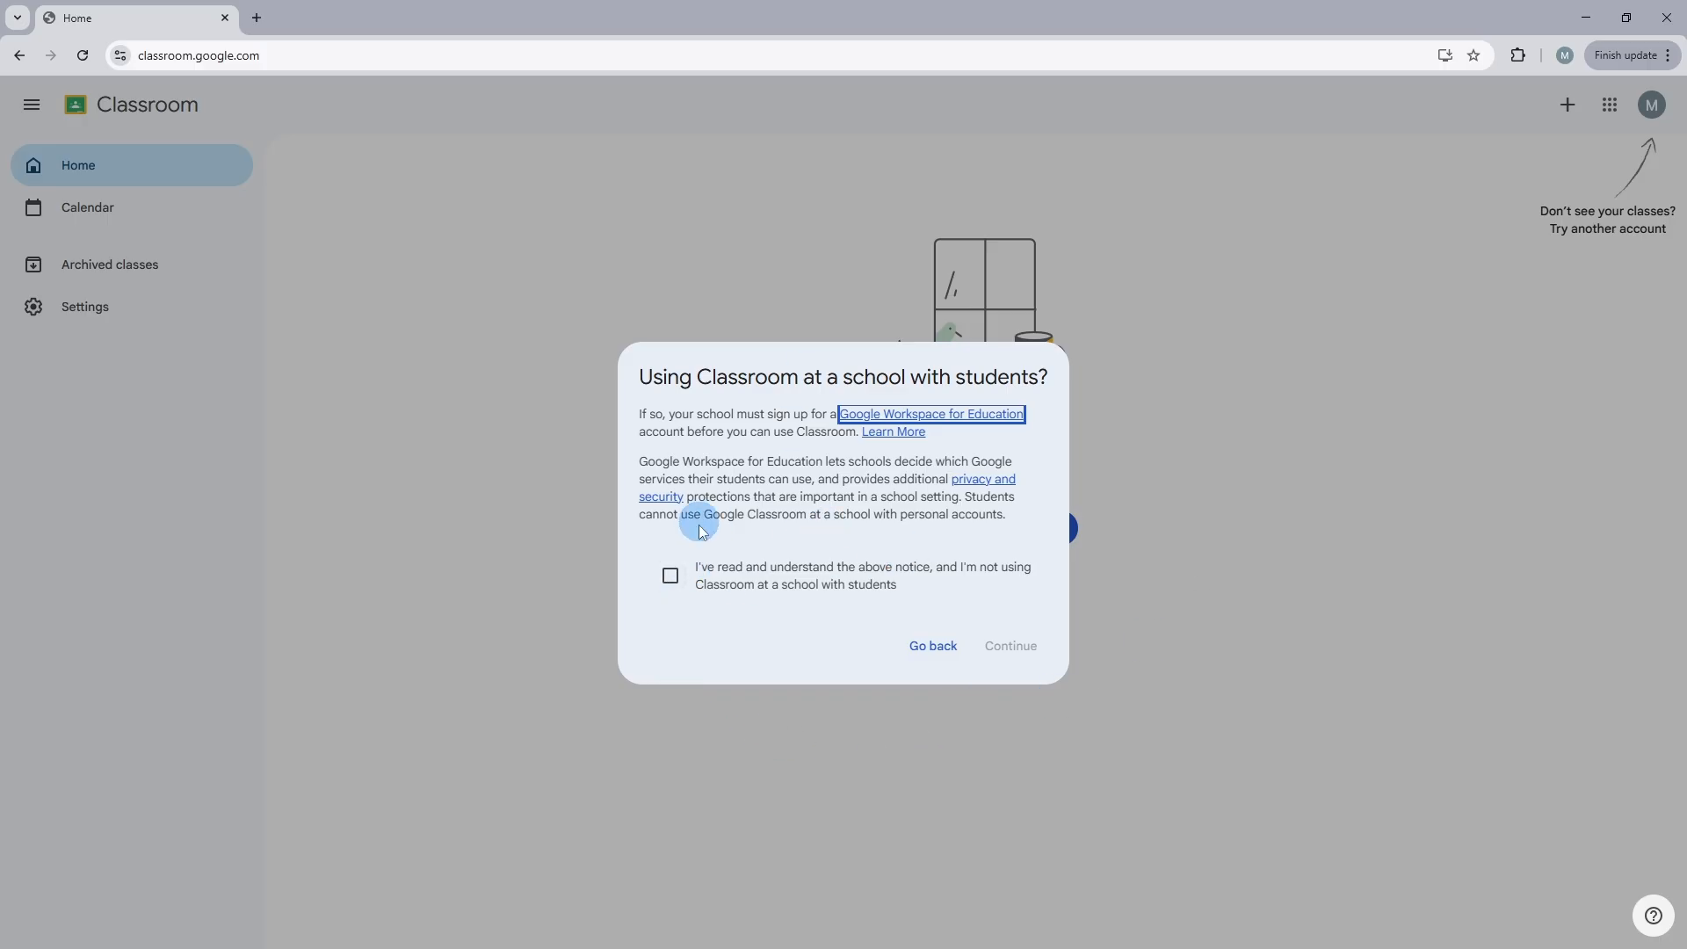
pyautogui.click(670, 576)
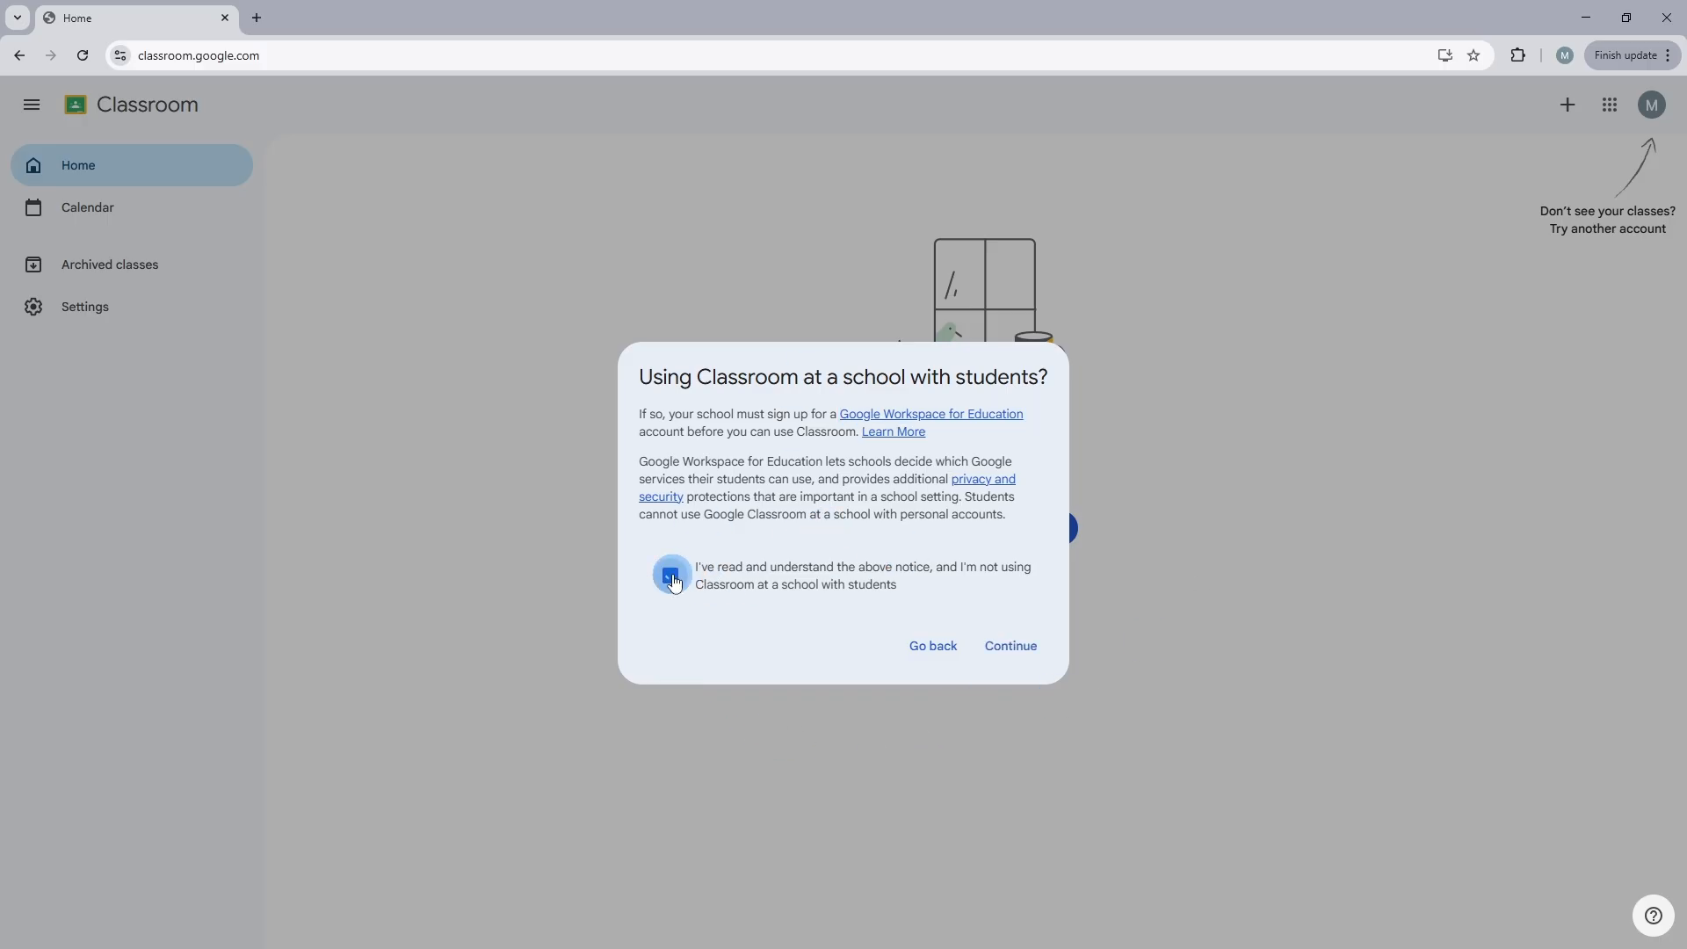
pyautogui.click(996, 654)
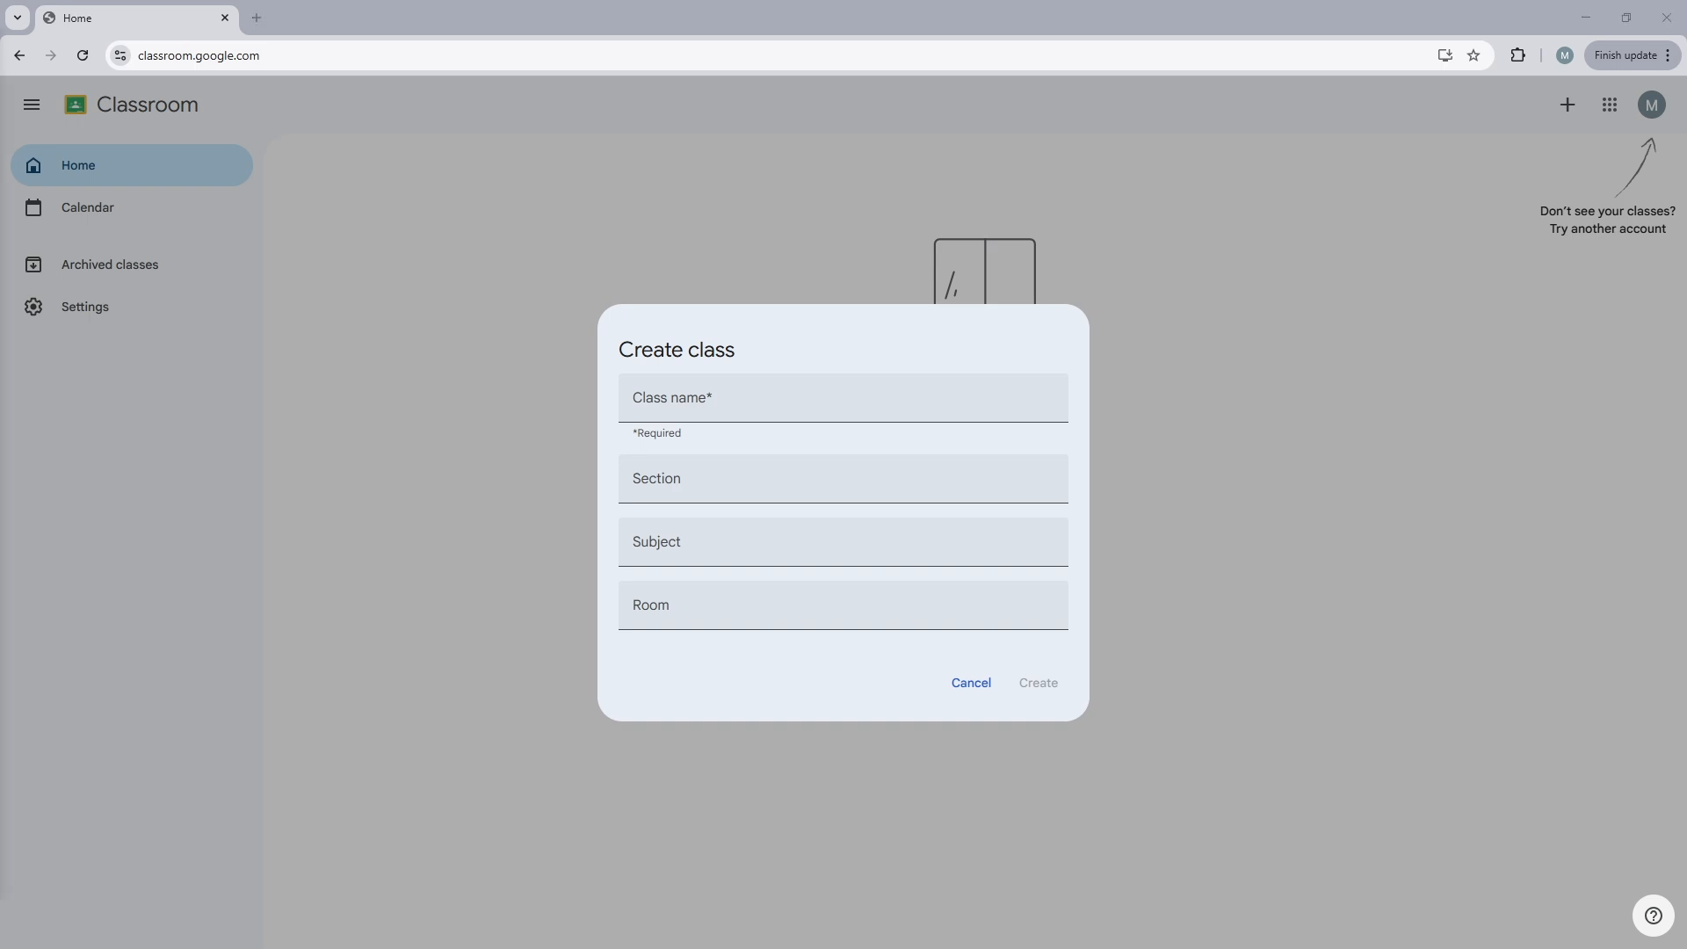
# Name the class with the teacher's first name followed by "Basic Science Class" and create it.
pyautogui.click(711, 400)
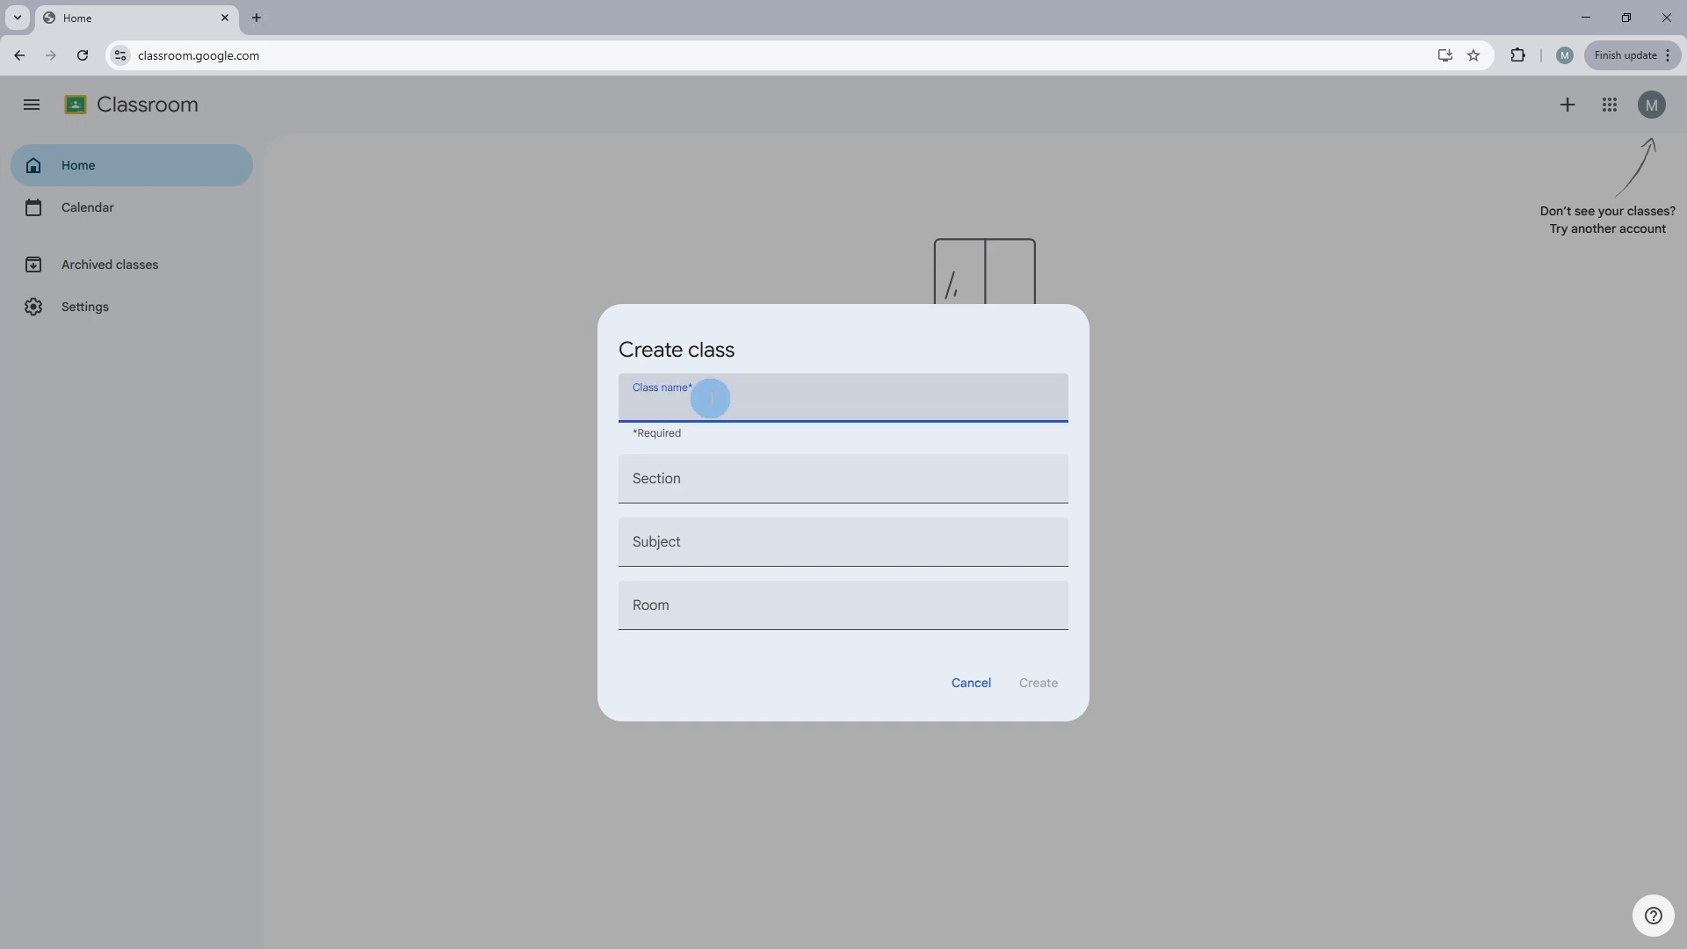
pyautogui.write('Marvis Basic Science Class.')
pyautogui.press('BackSpace')
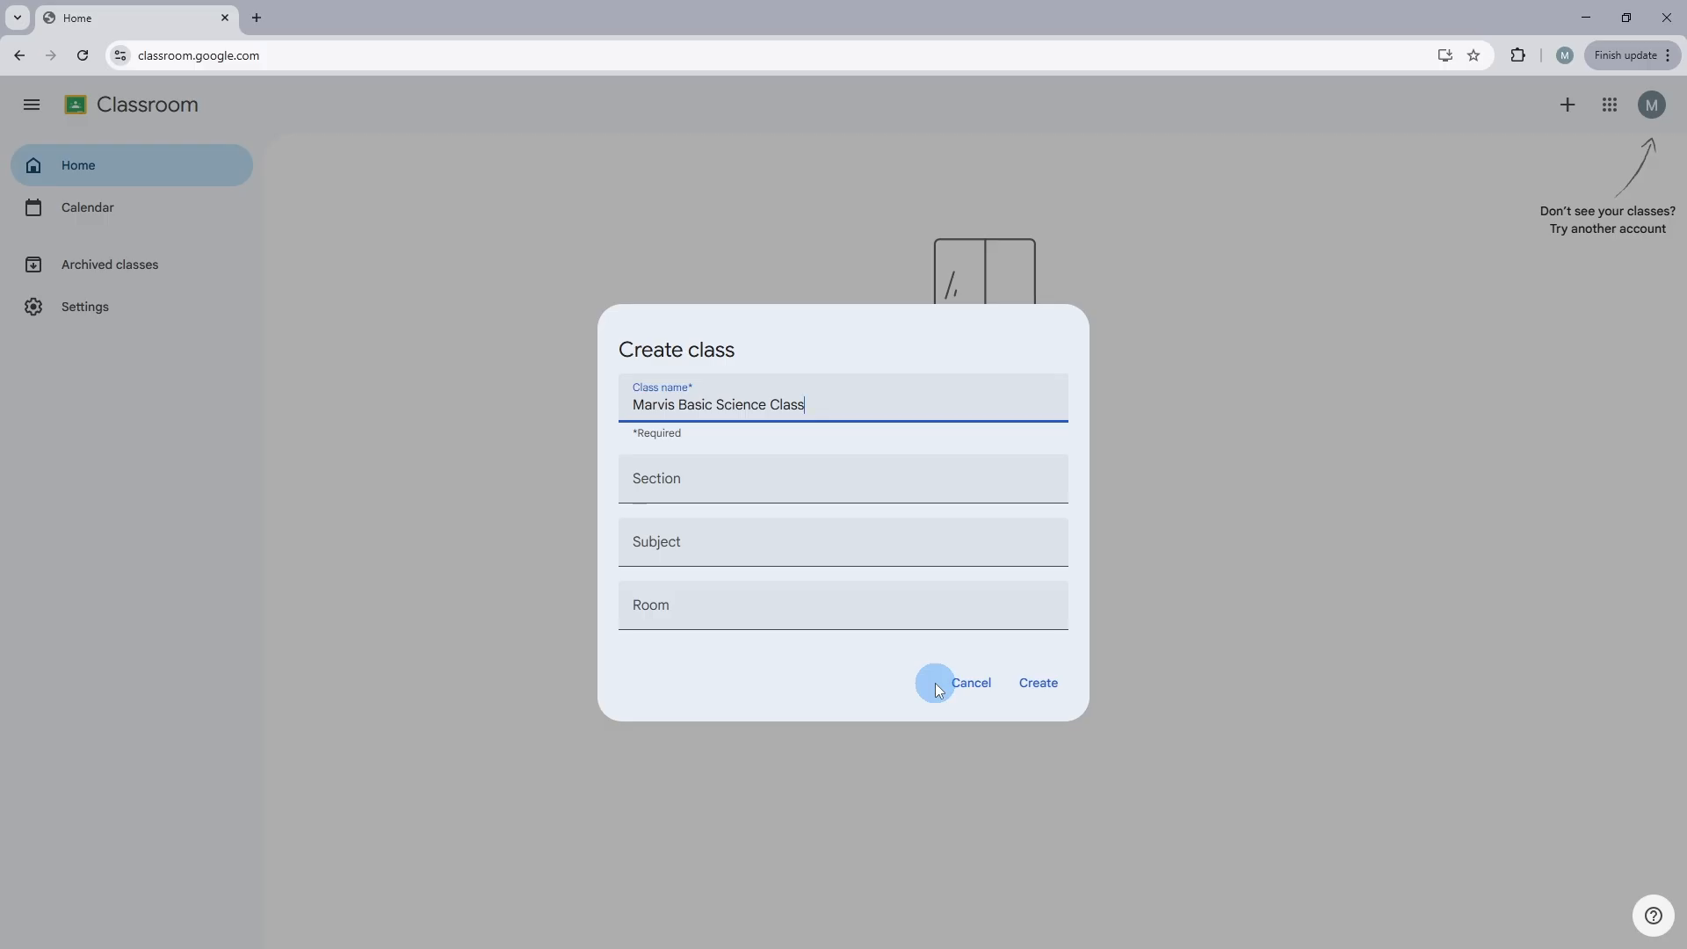
pyautogui.click(1026, 687)
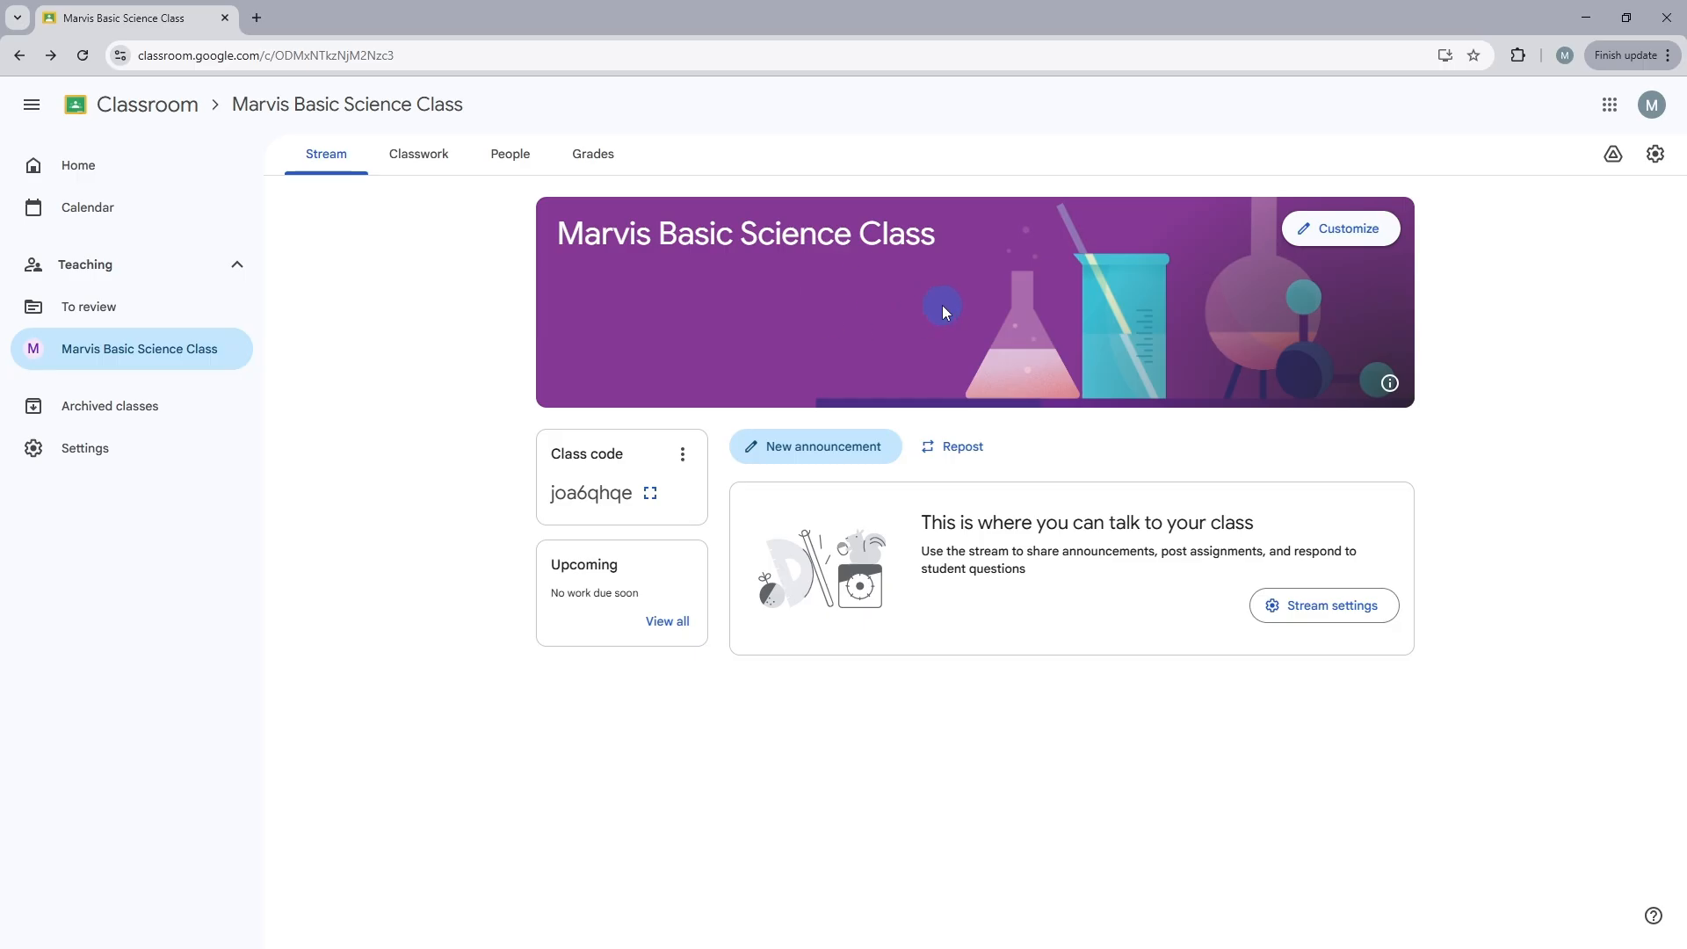
pyautogui.click(1339, 238)
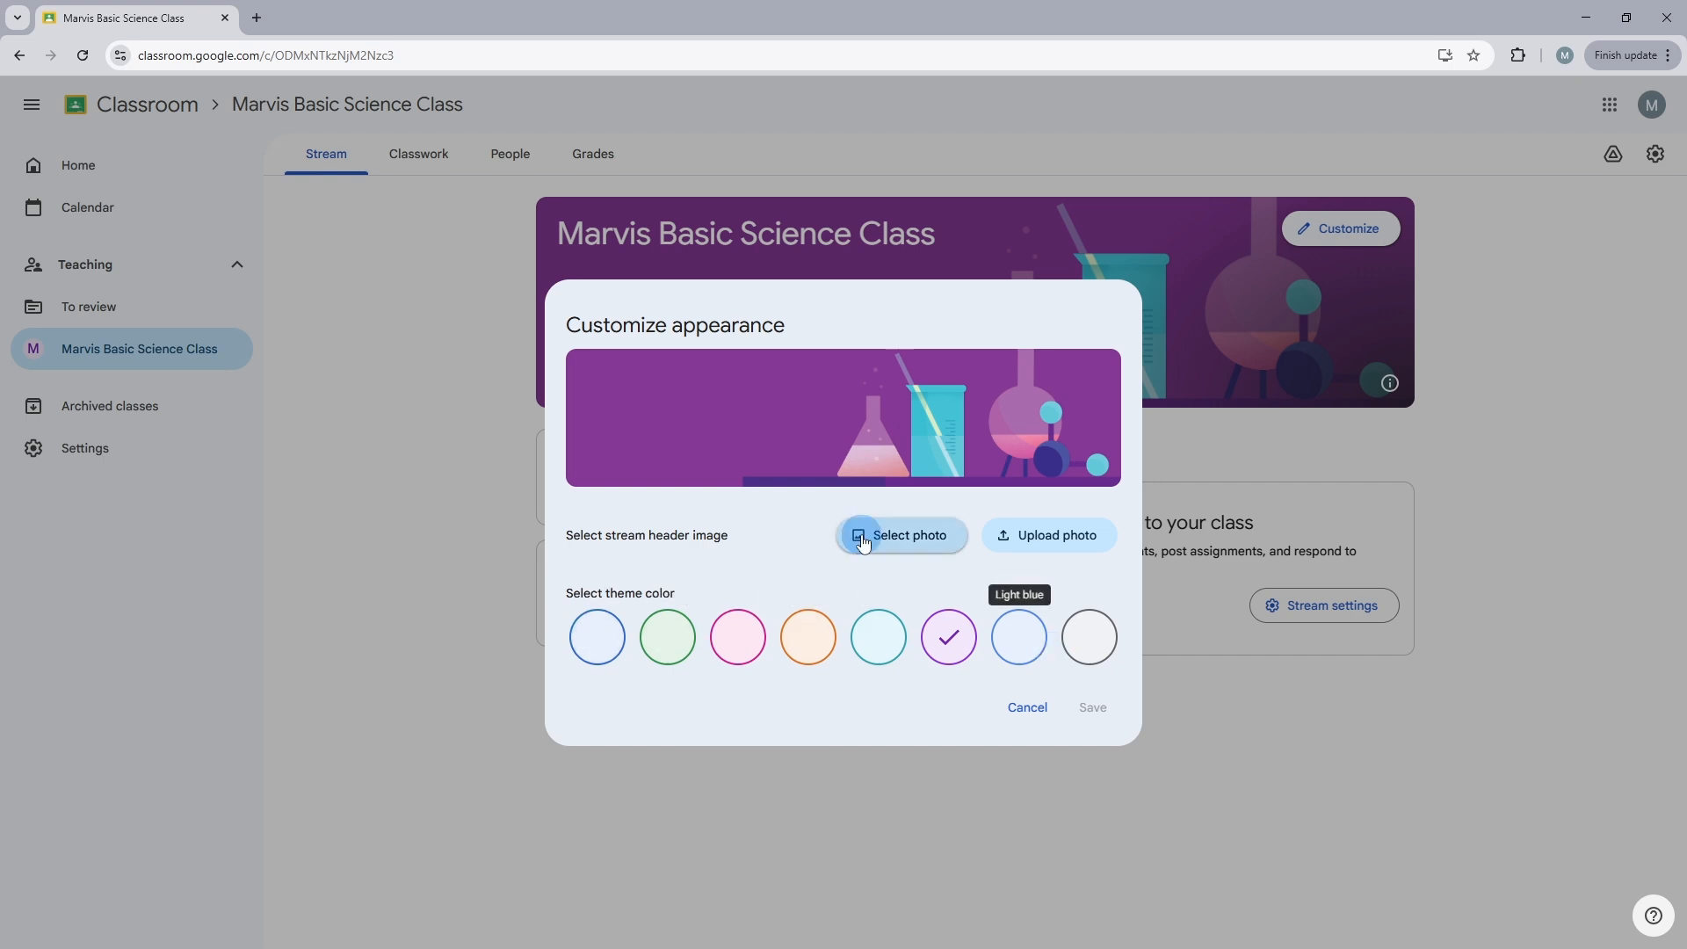
pyautogui.click(862, 541)
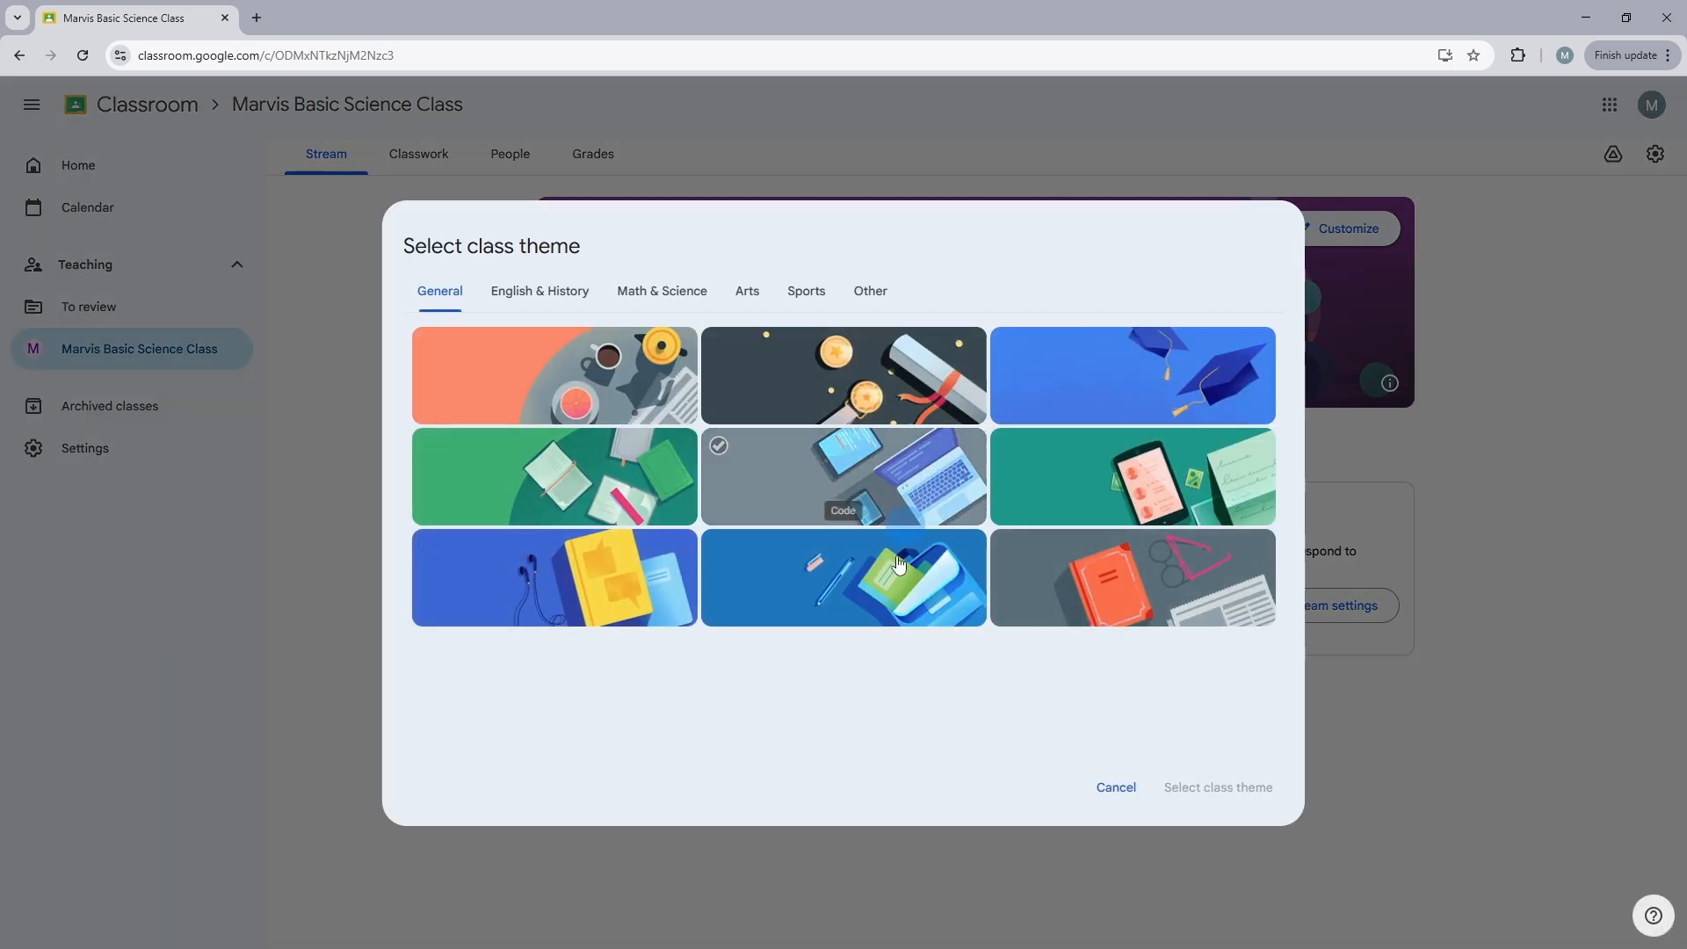
pyautogui.click(933, 373)
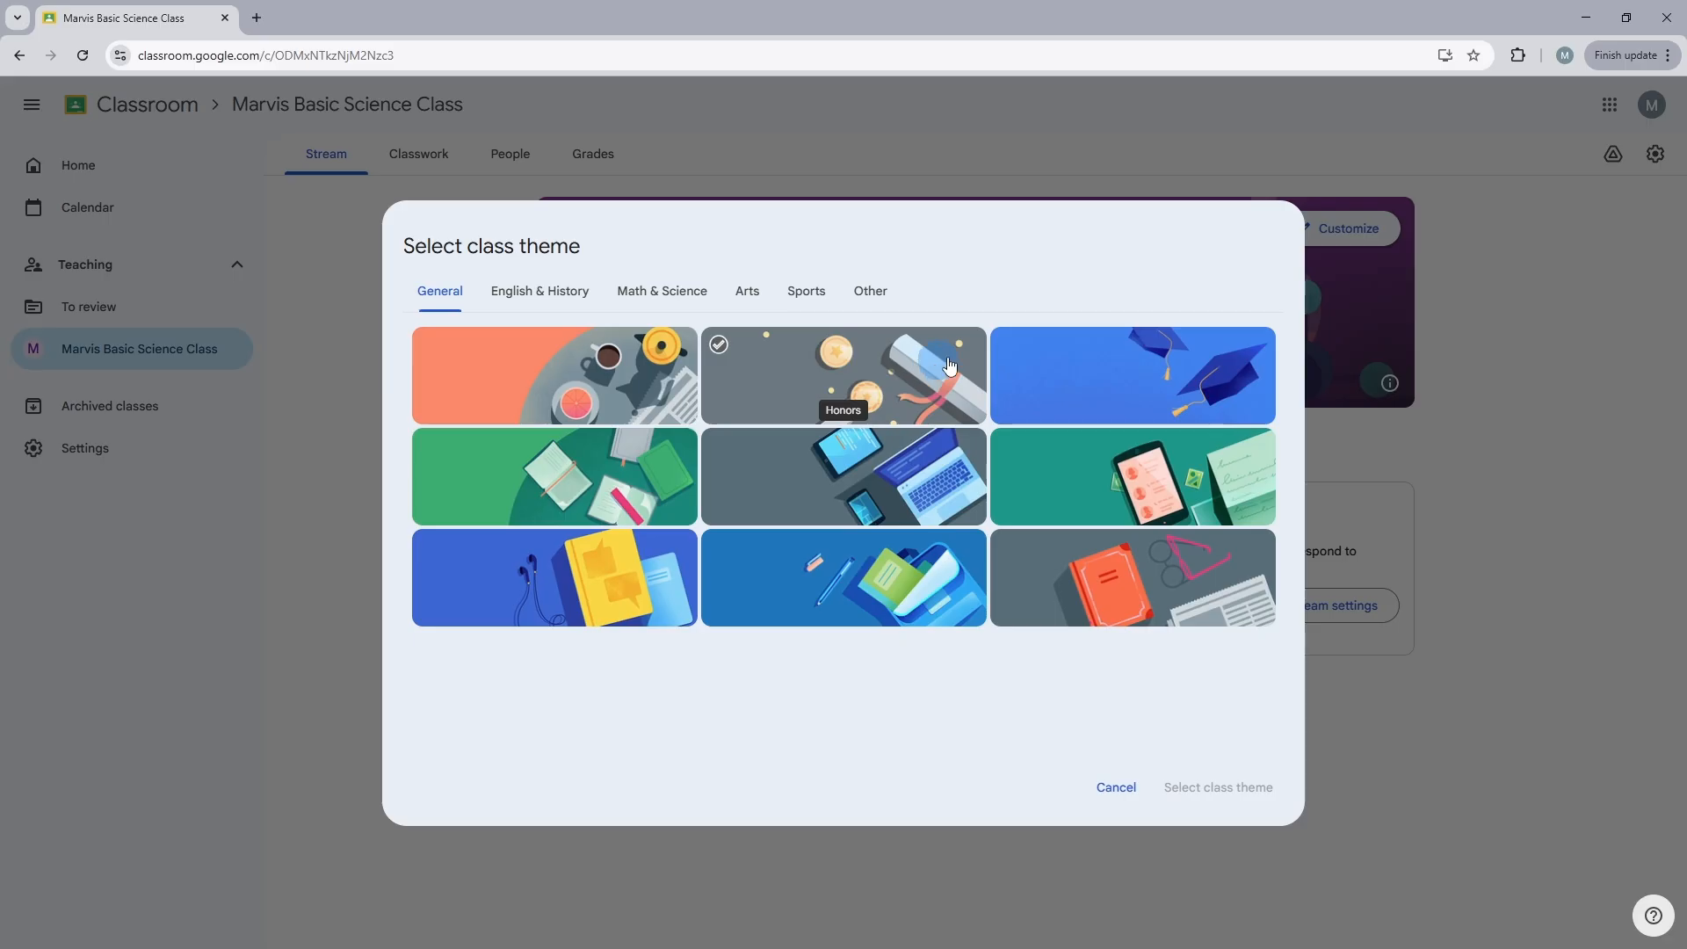
pyautogui.click(1116, 787)
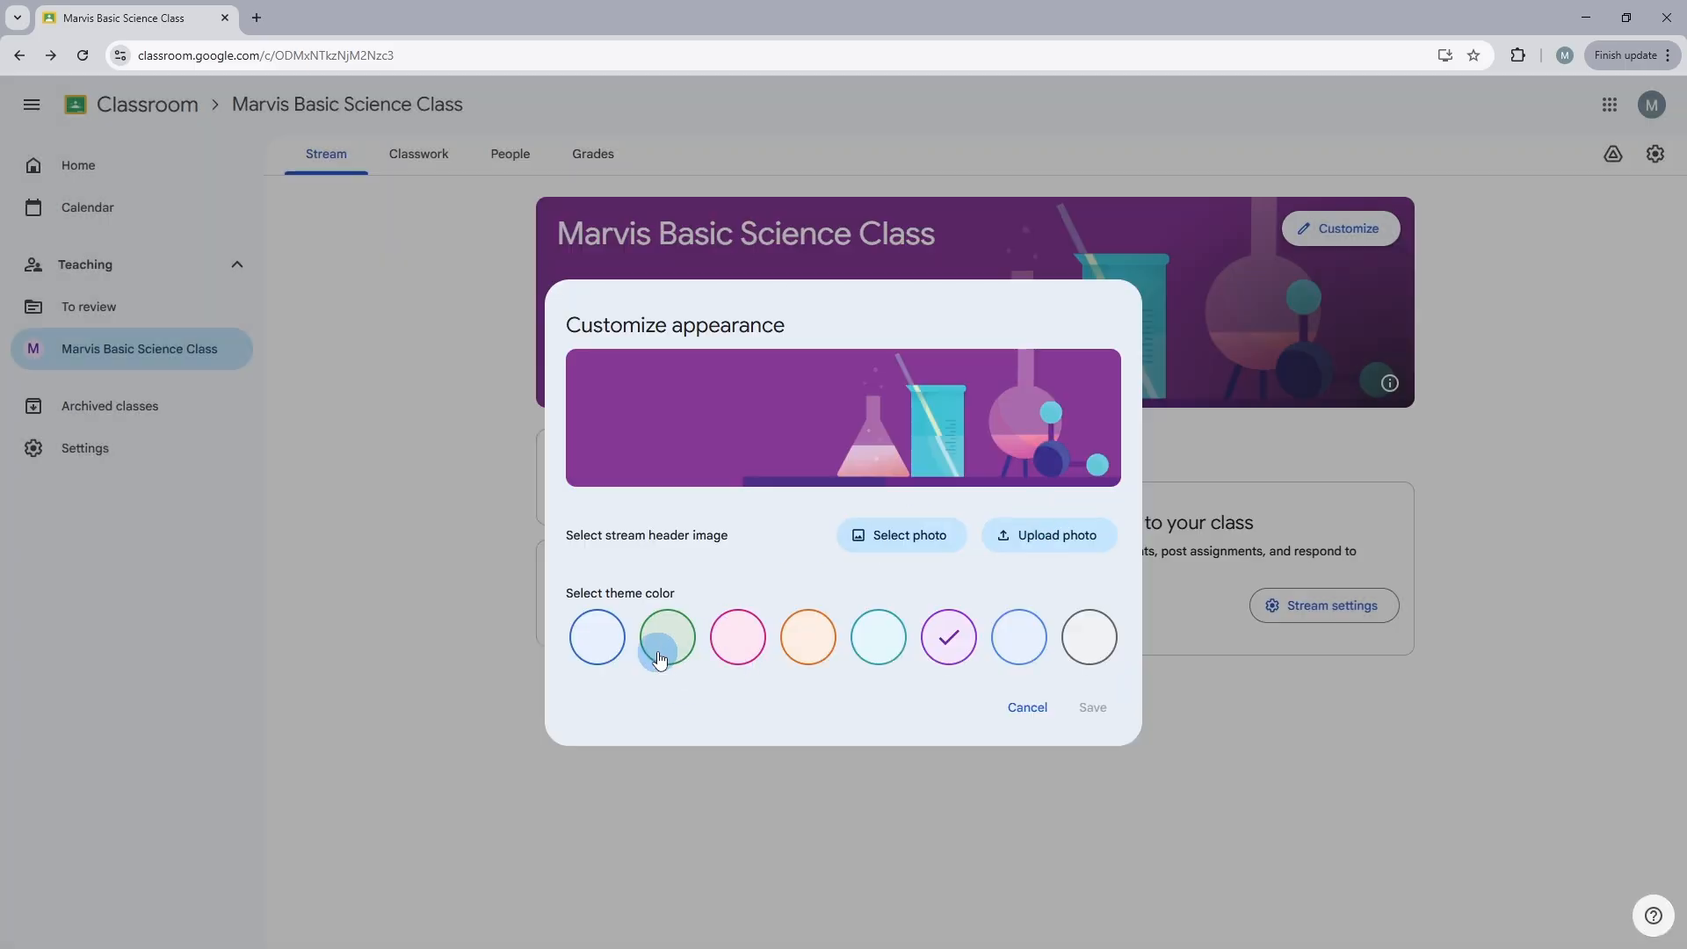
pyautogui.click(1025, 643)
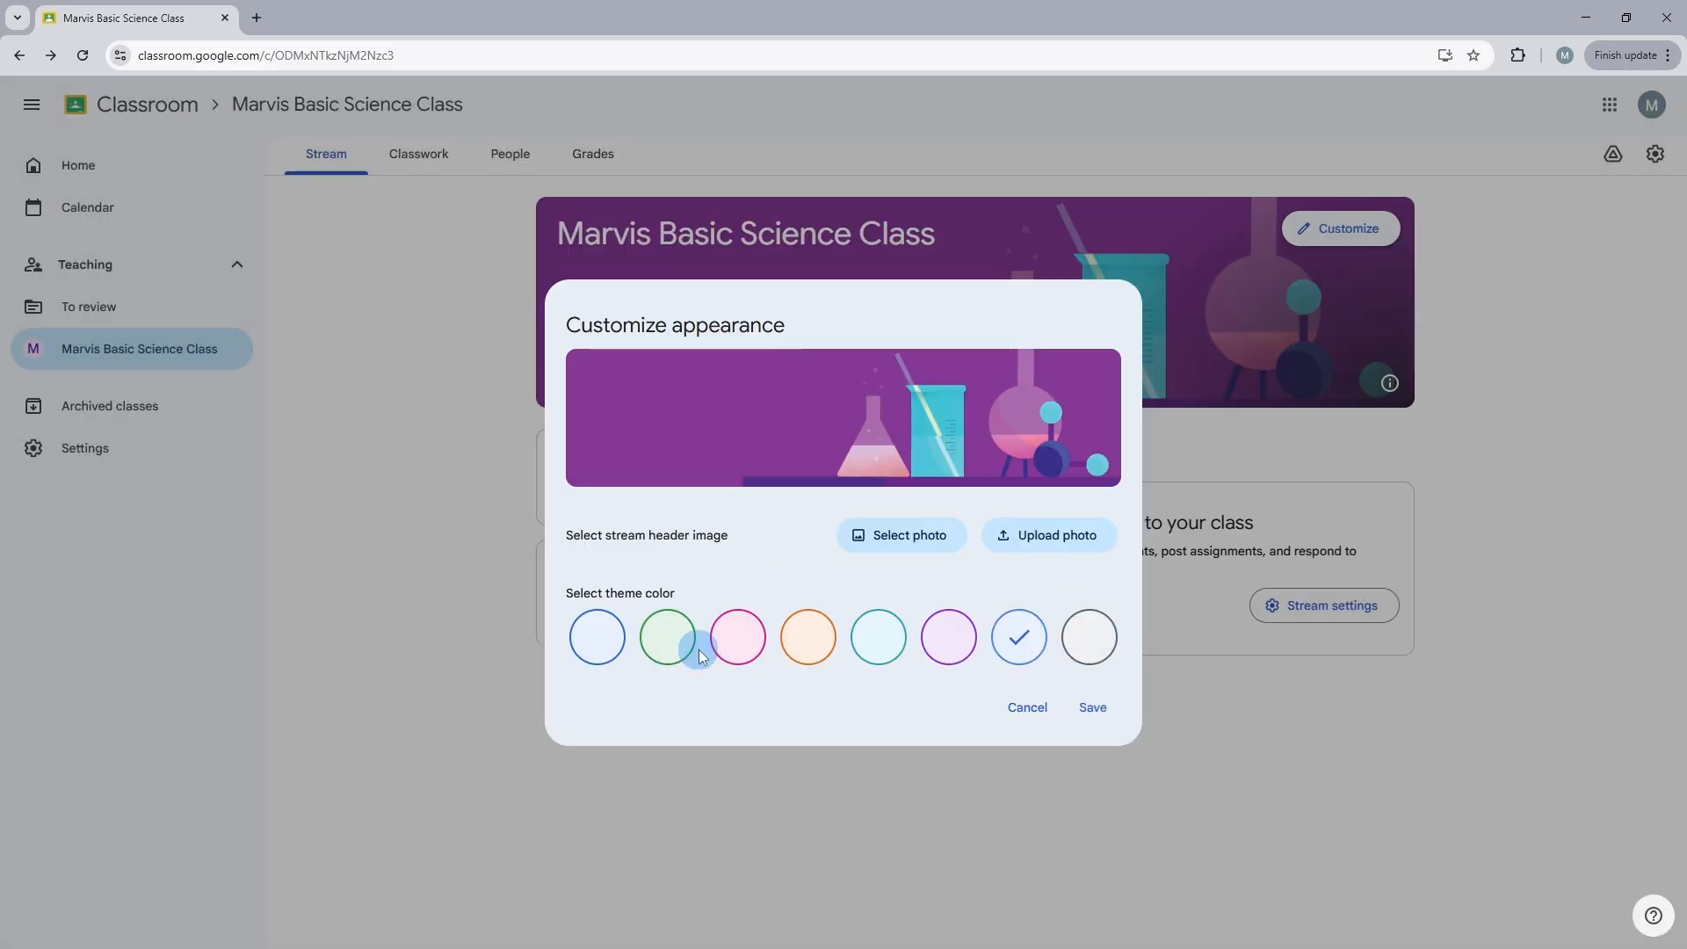
pyautogui.click(1038, 546)
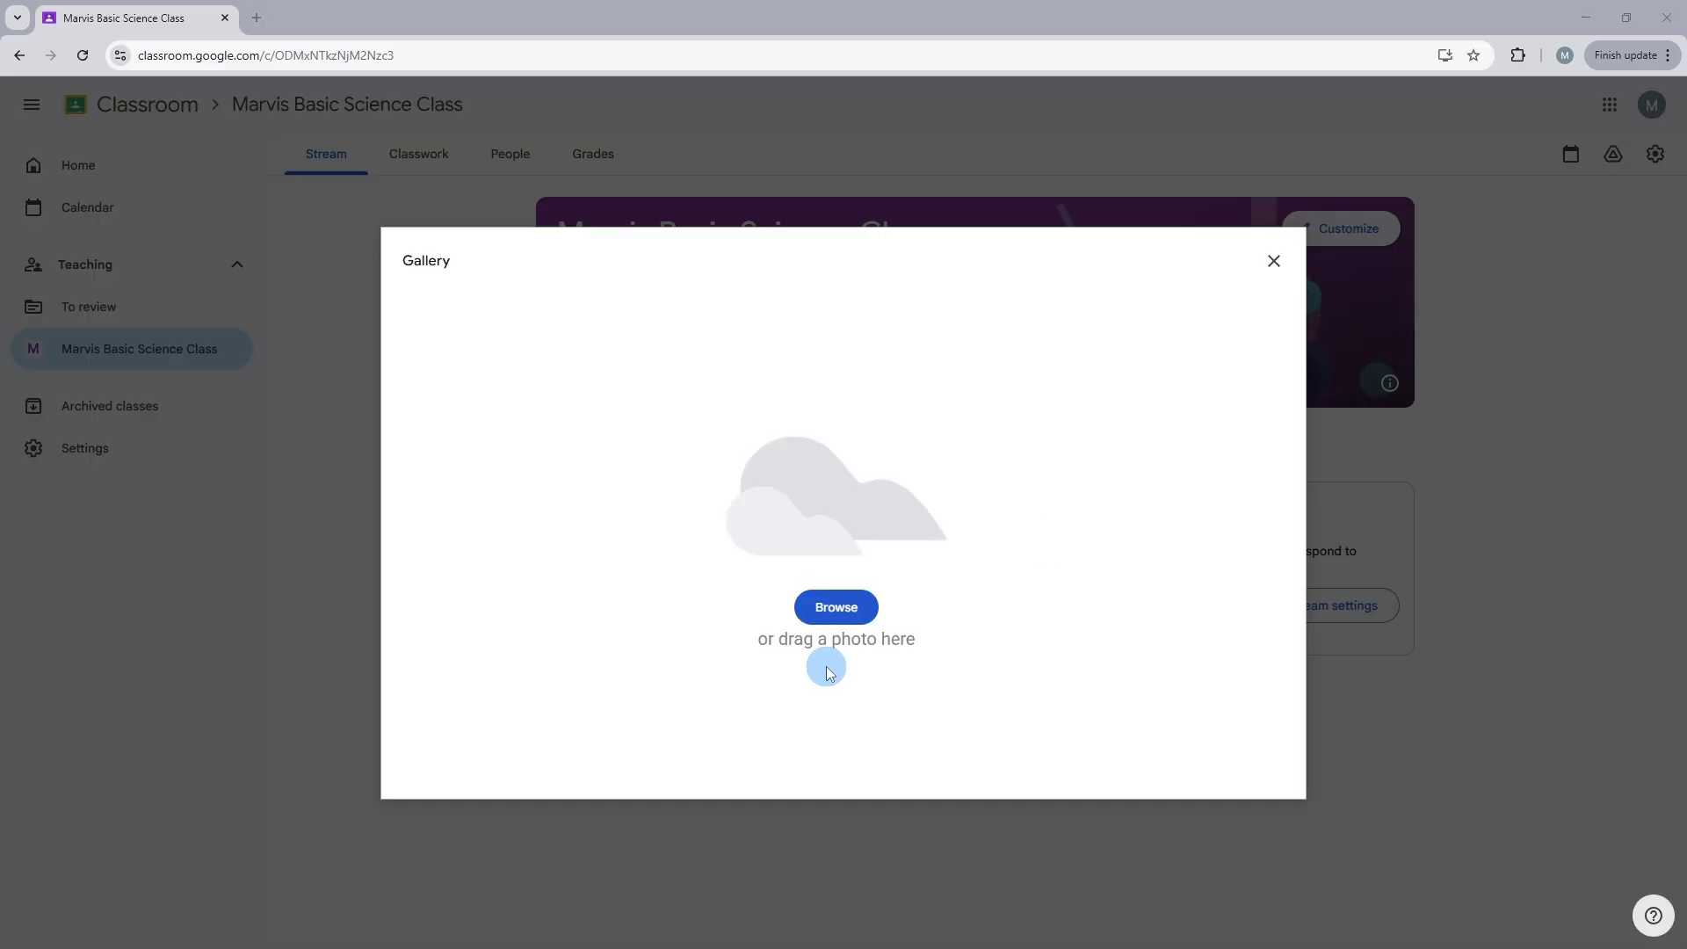
pyautogui.click(829, 615)
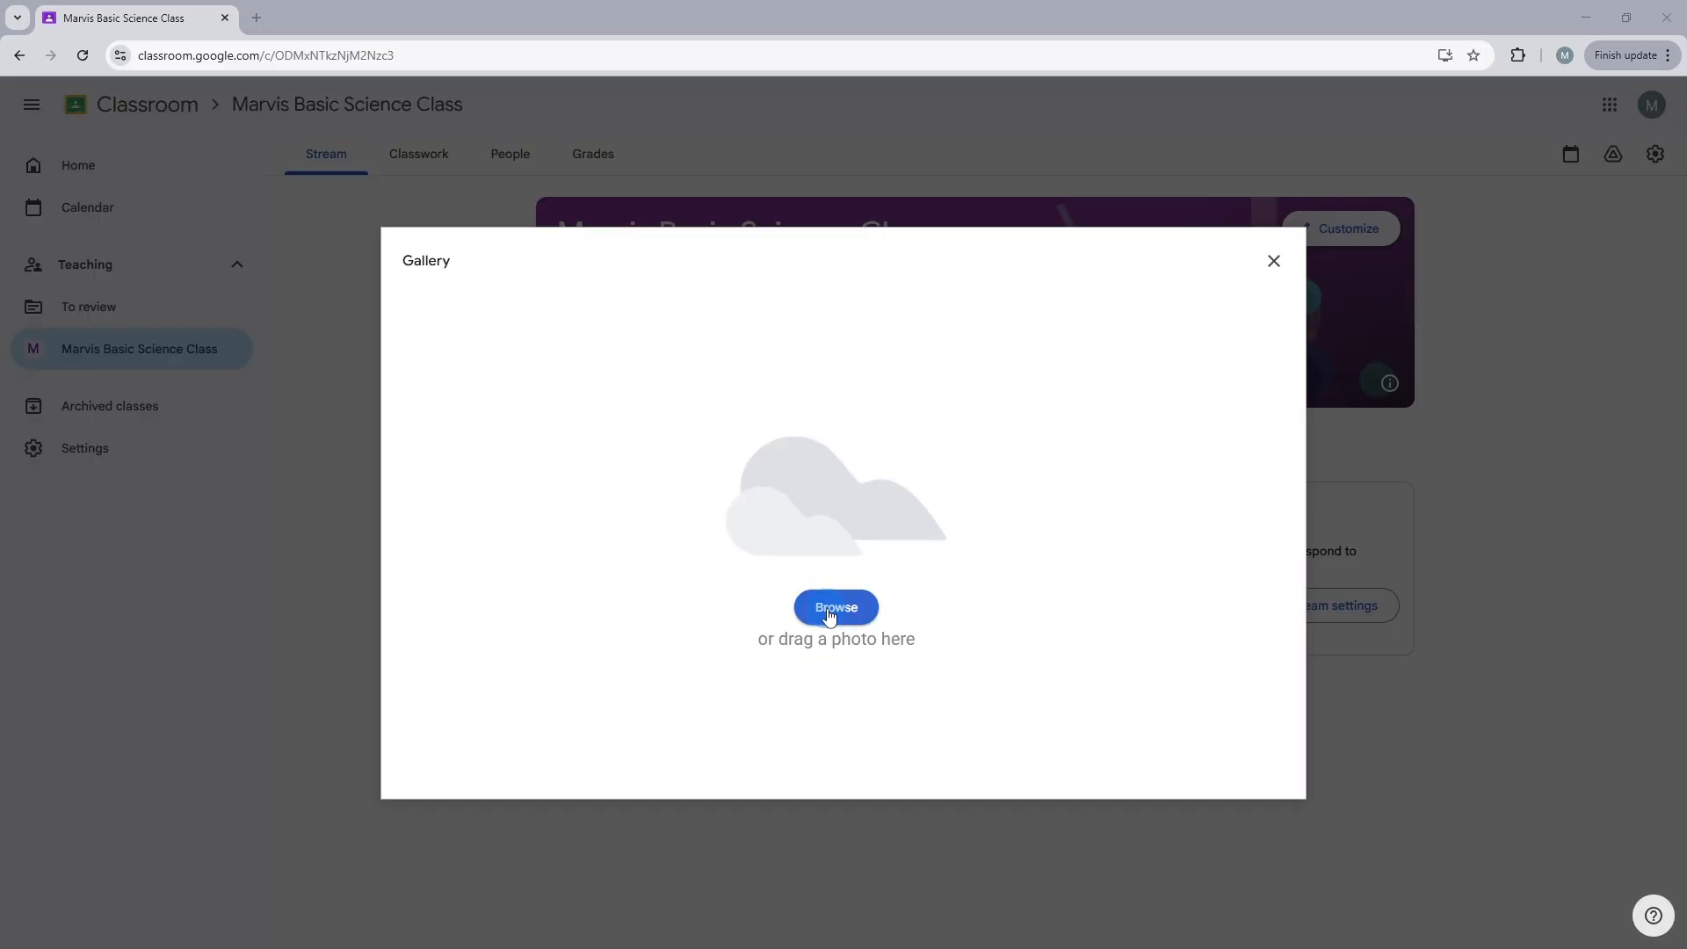
pyautogui.click(1272, 262)
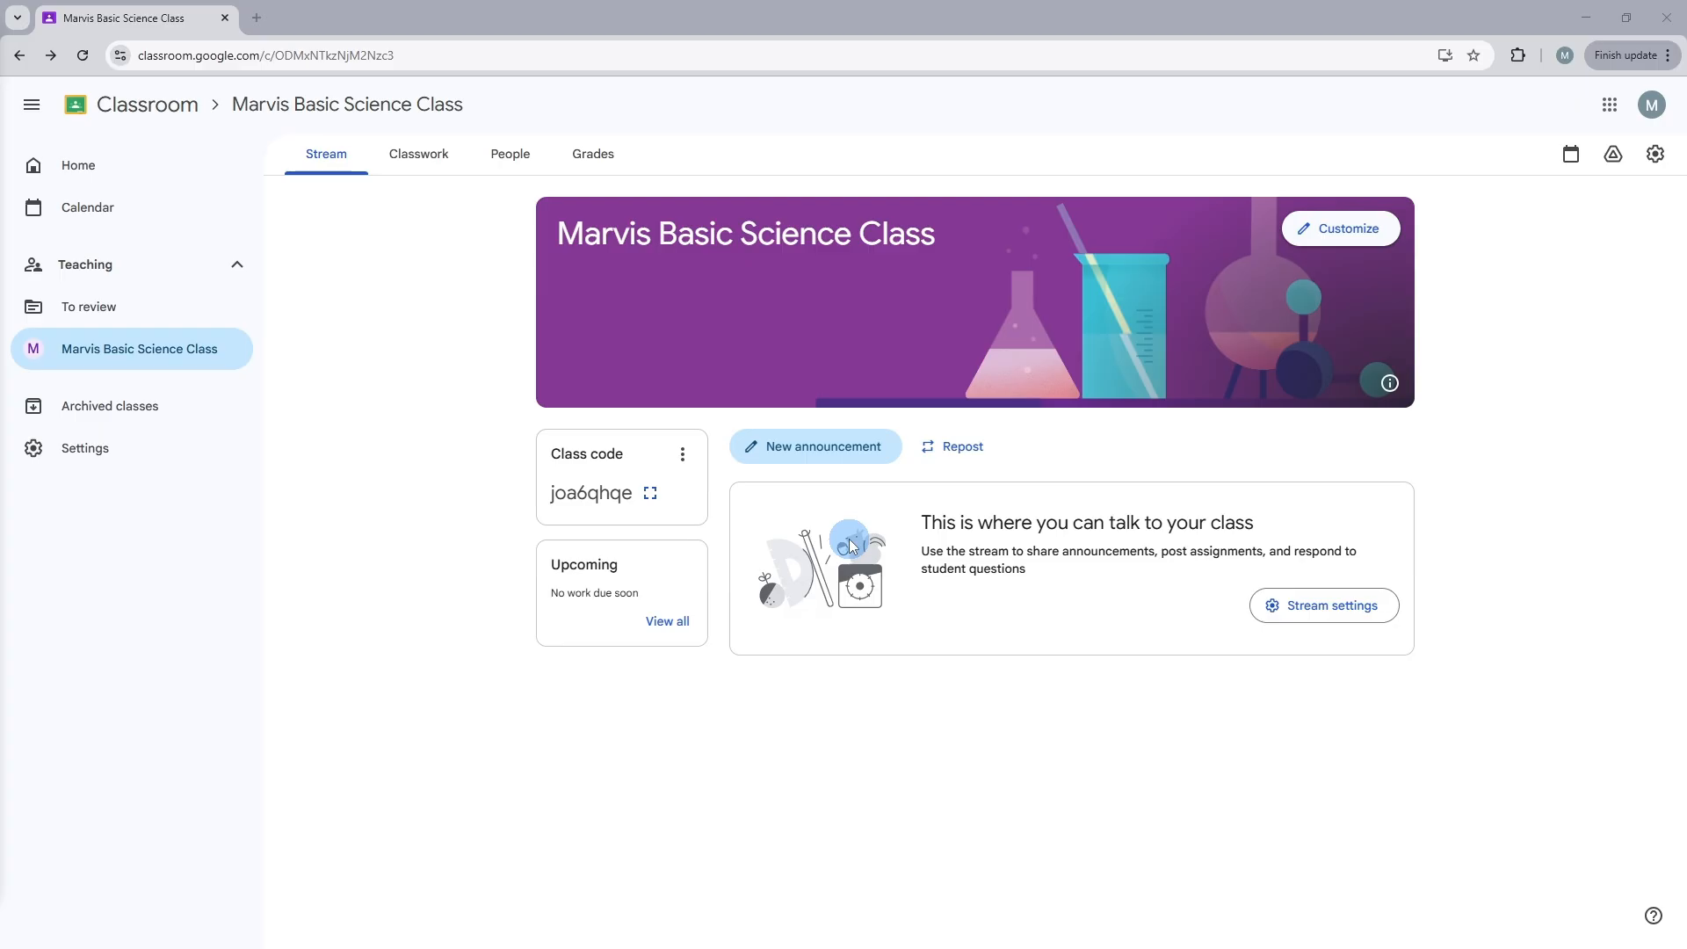
# Start a new announcement and paste "Prepare your mind for a mind-blowing session today! We'll be looking at the topic: The Water Cycle.".
pyautogui.click(810, 448)
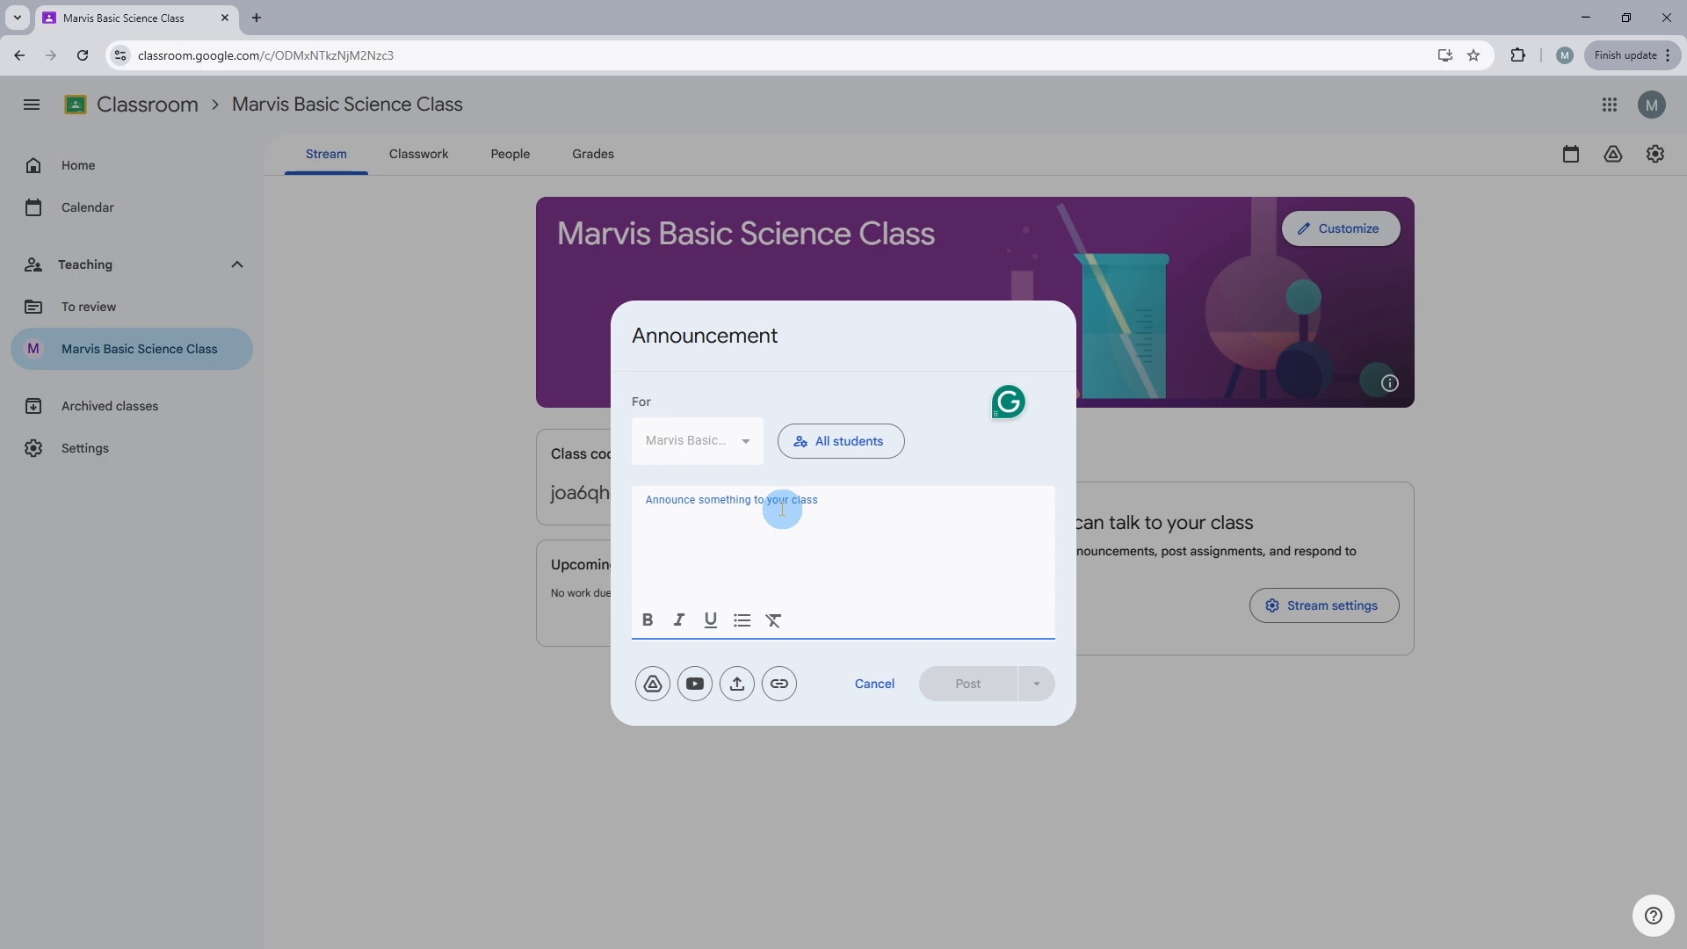
pyautogui.rightClick(668, 520)
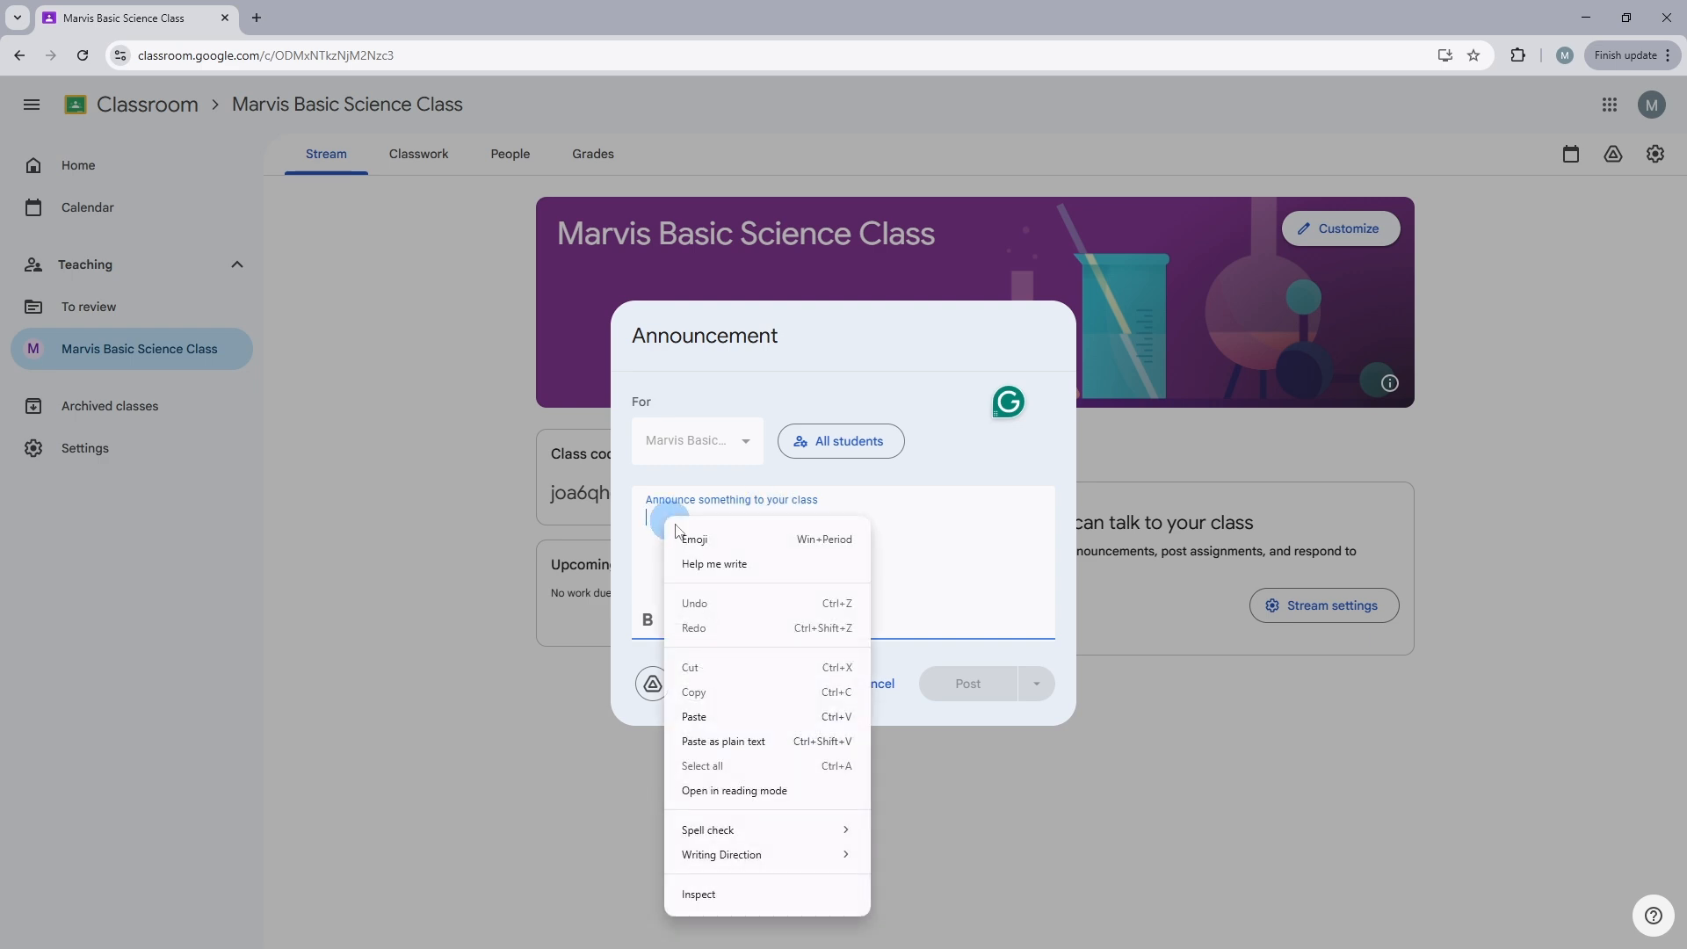
pyautogui.click(695, 717)
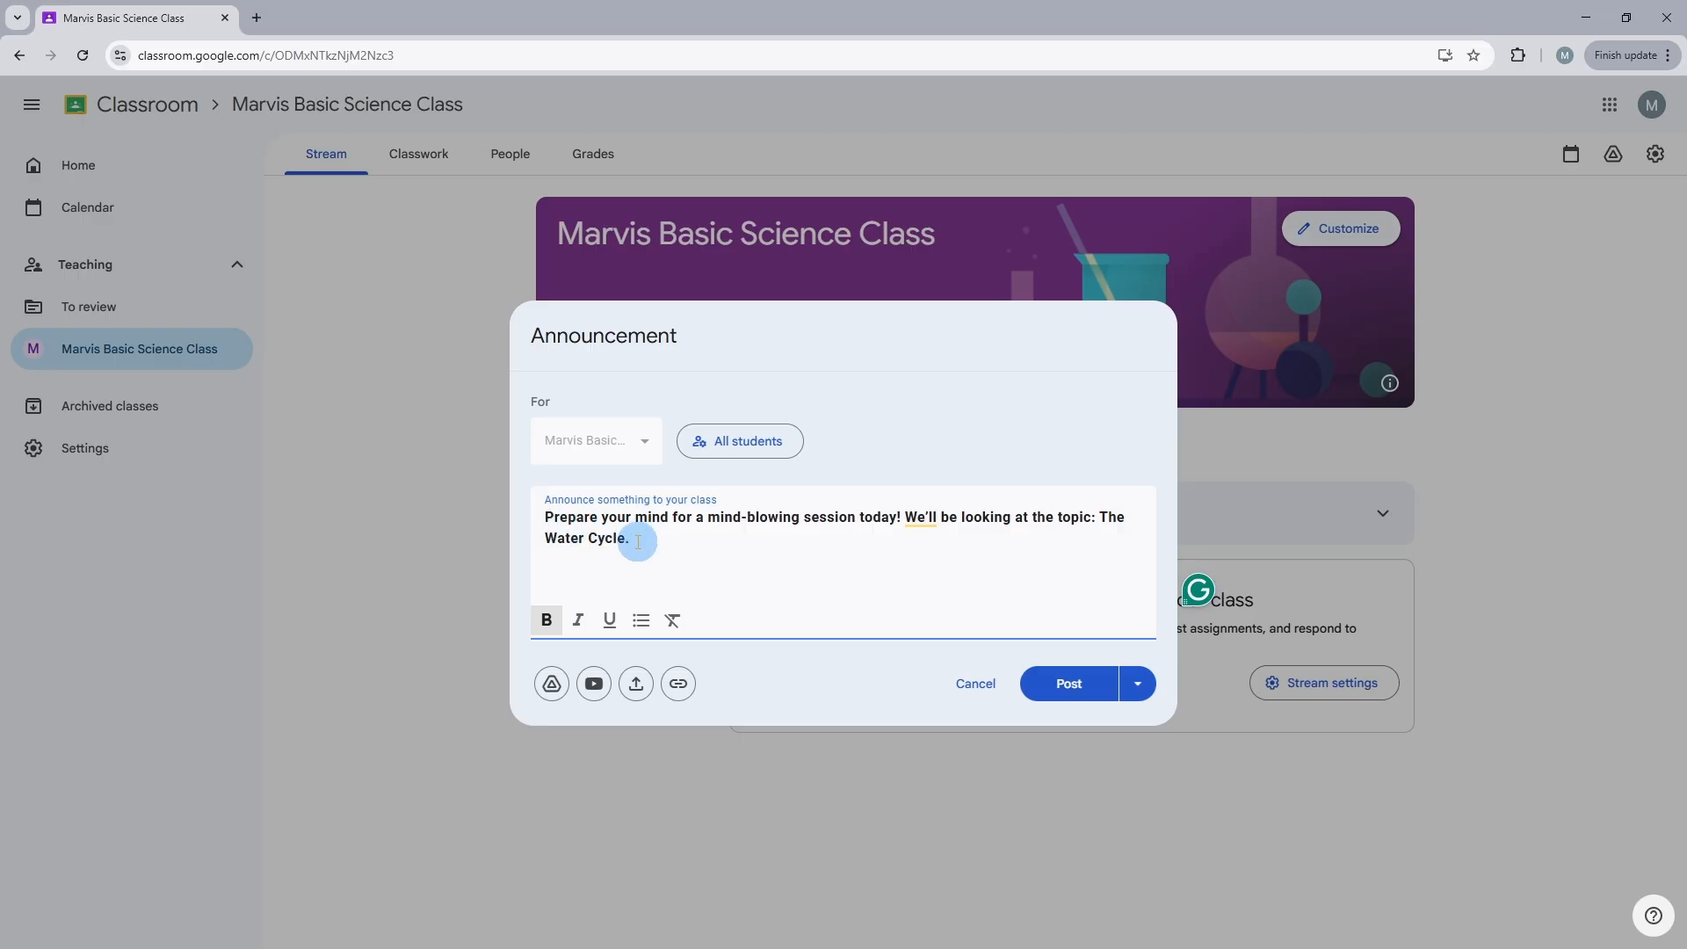
# Remove the bold formatting from the whole announcement text and set it in italics without an underline.
pyautogui.moveTo(633, 542); pyautogui.dragTo(541, 514)
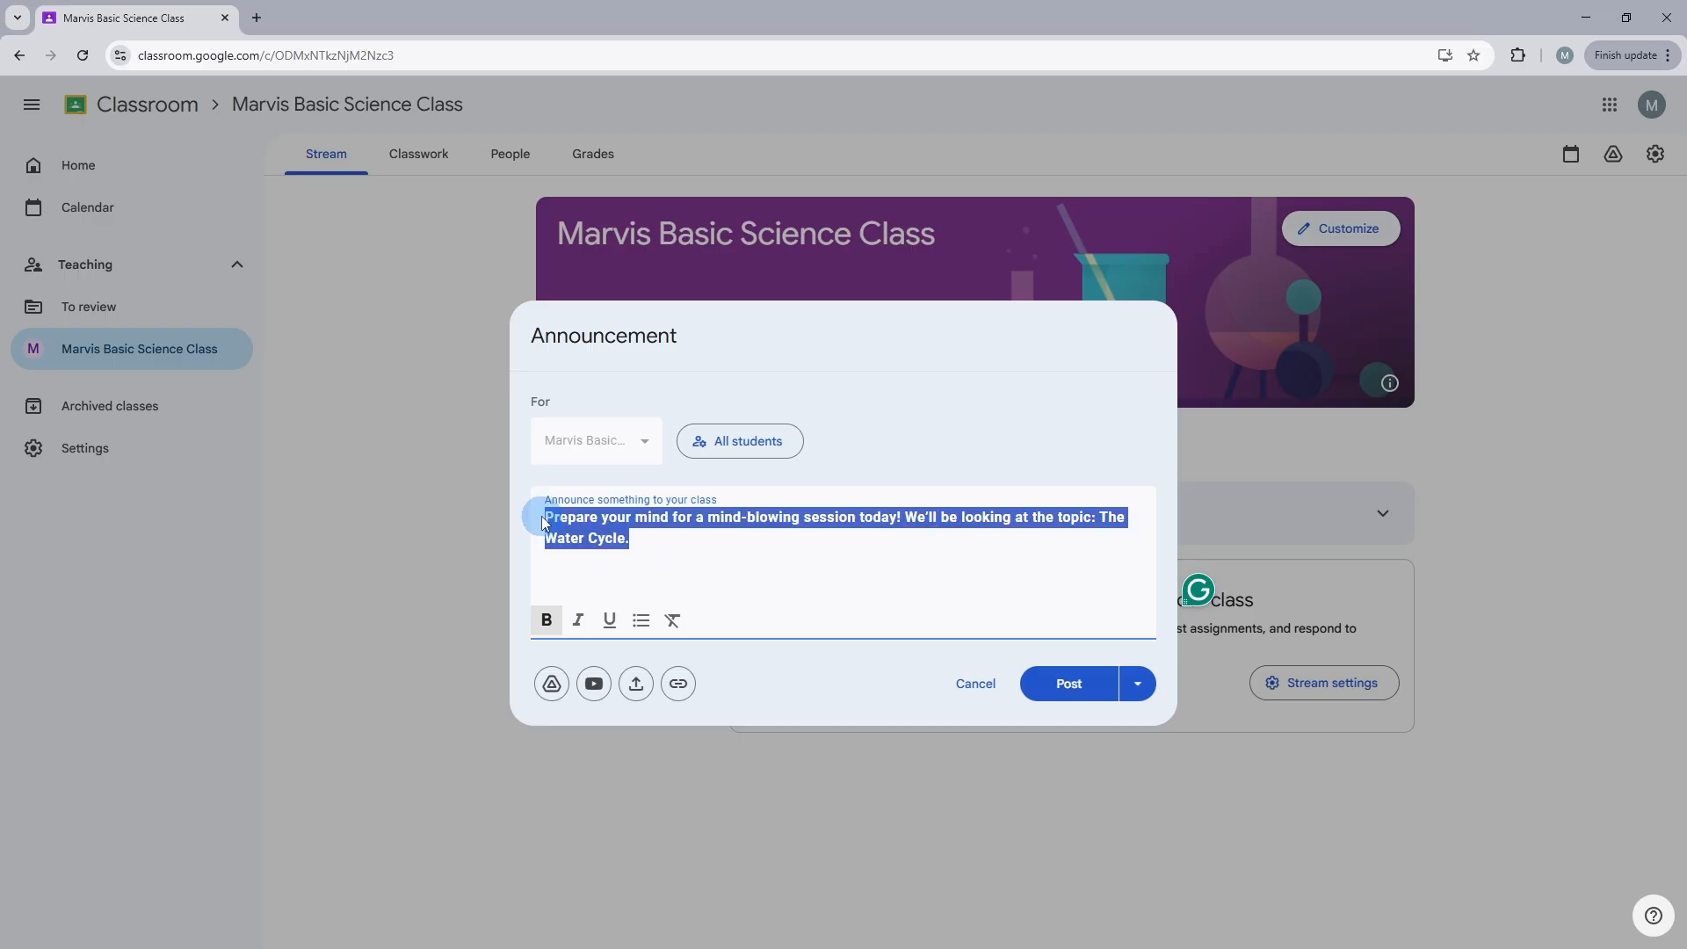
pyautogui.click(546, 621)
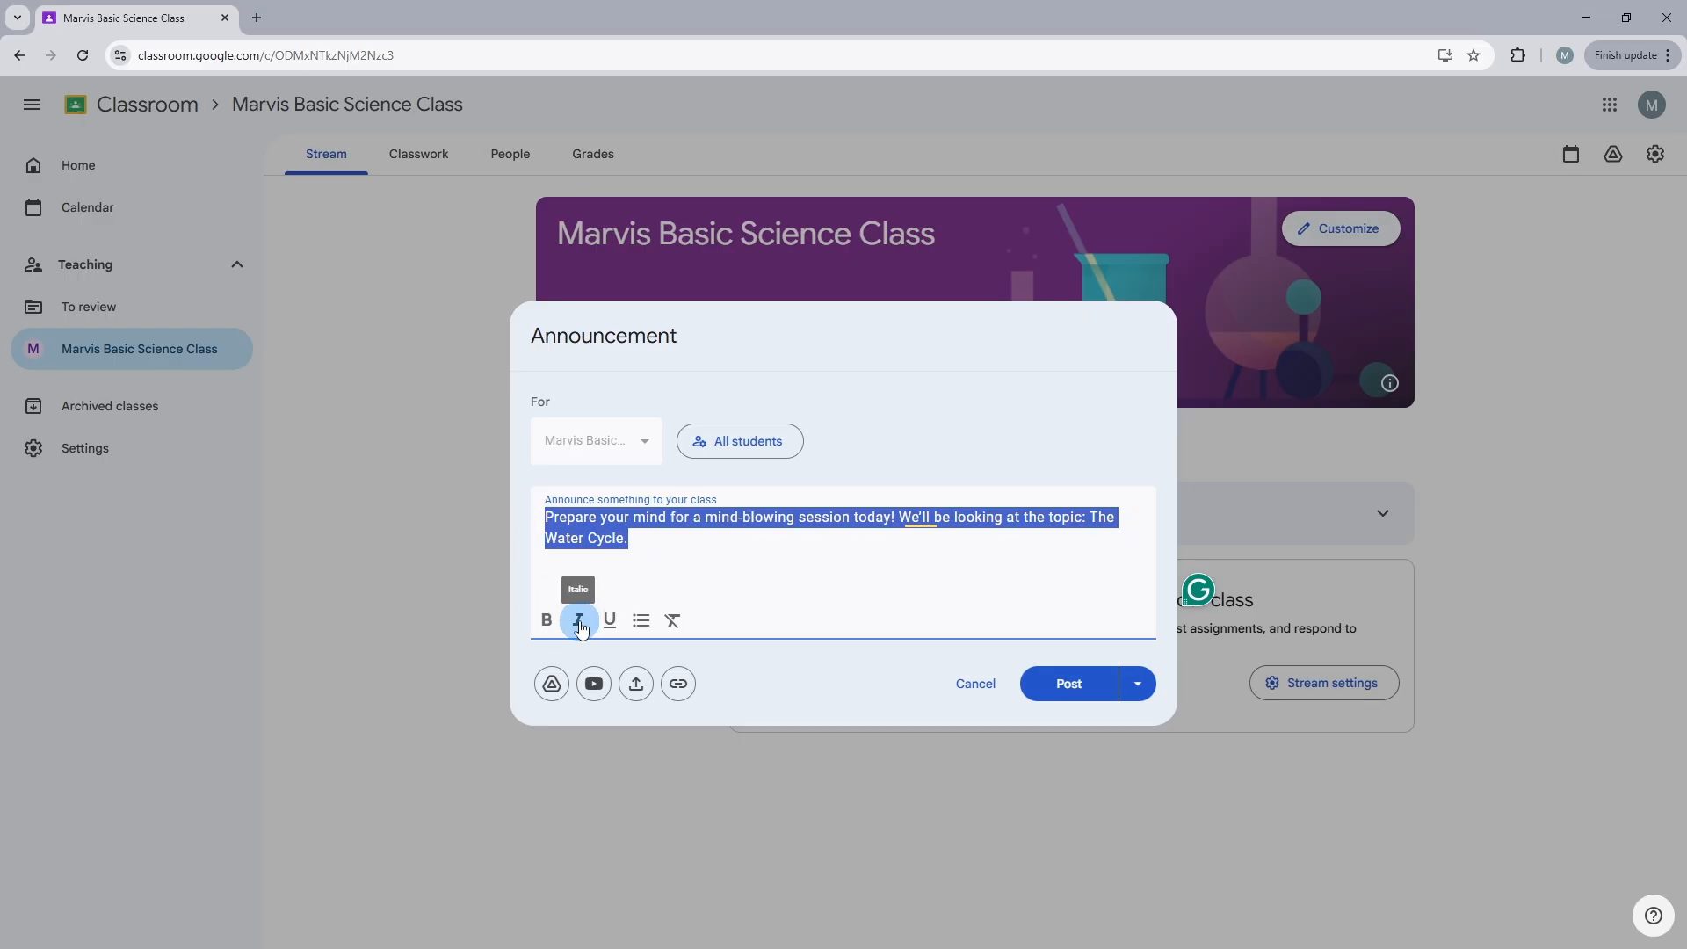
pyautogui.click(577, 620)
pyautogui.click(613, 624)
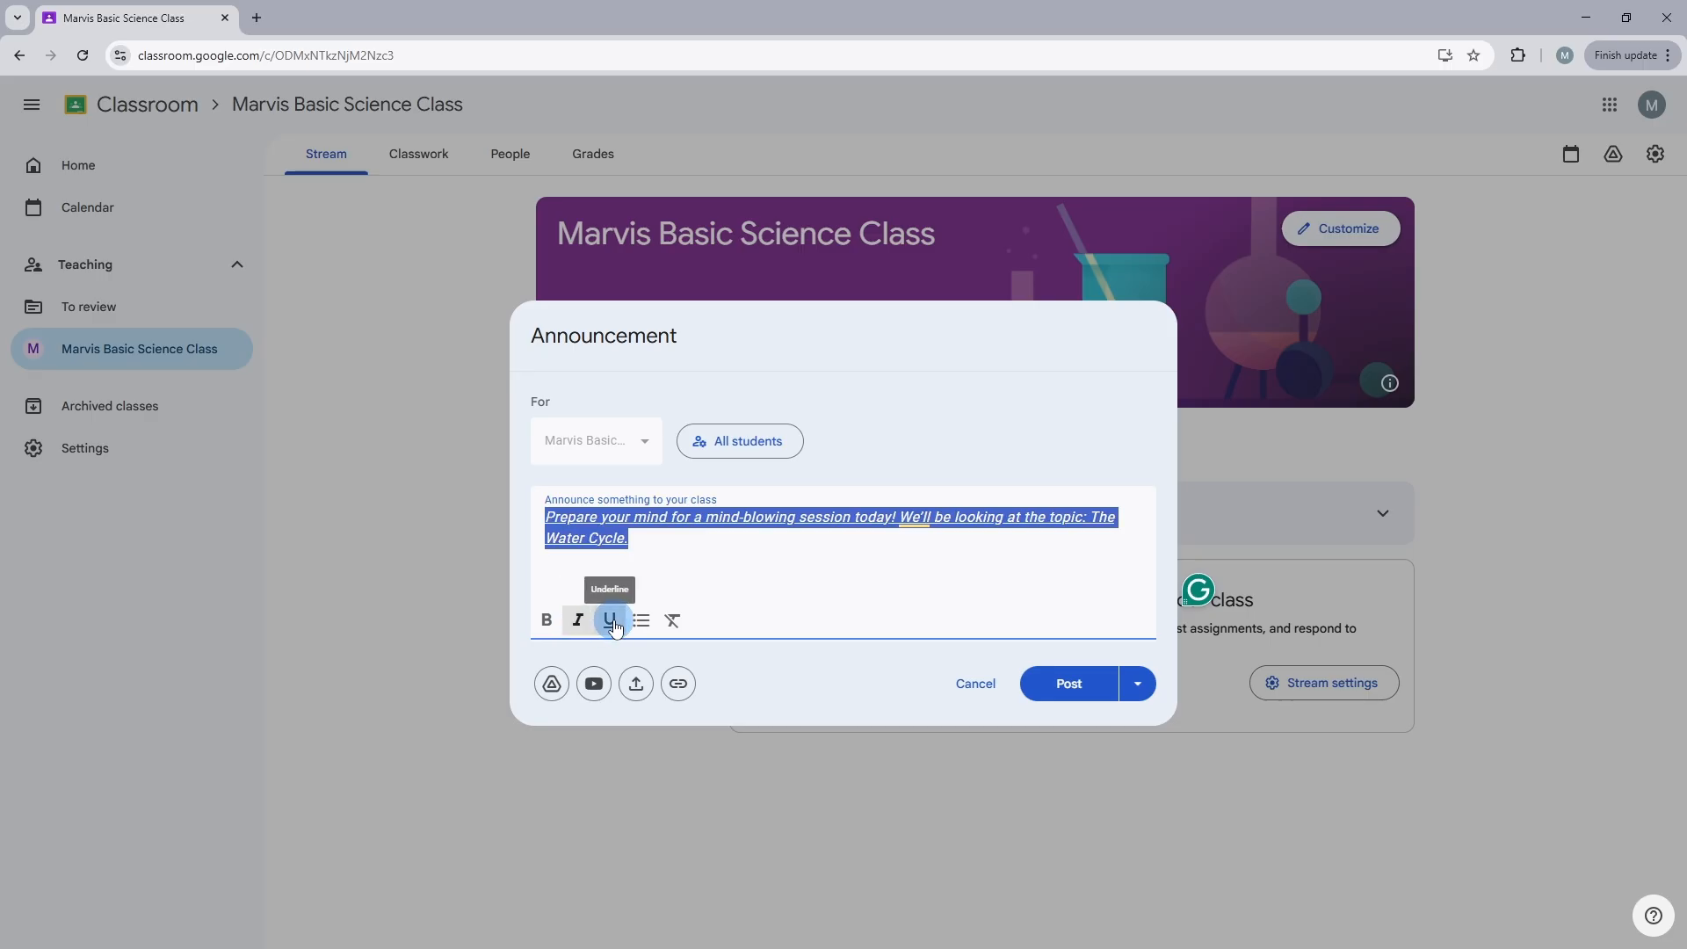
pyautogui.click(613, 624)
# Add a bulleted list below the announcement text with "Read up on water cycle", "Submit previous assignment" and "Watch this video".
pyautogui.click(660, 536)
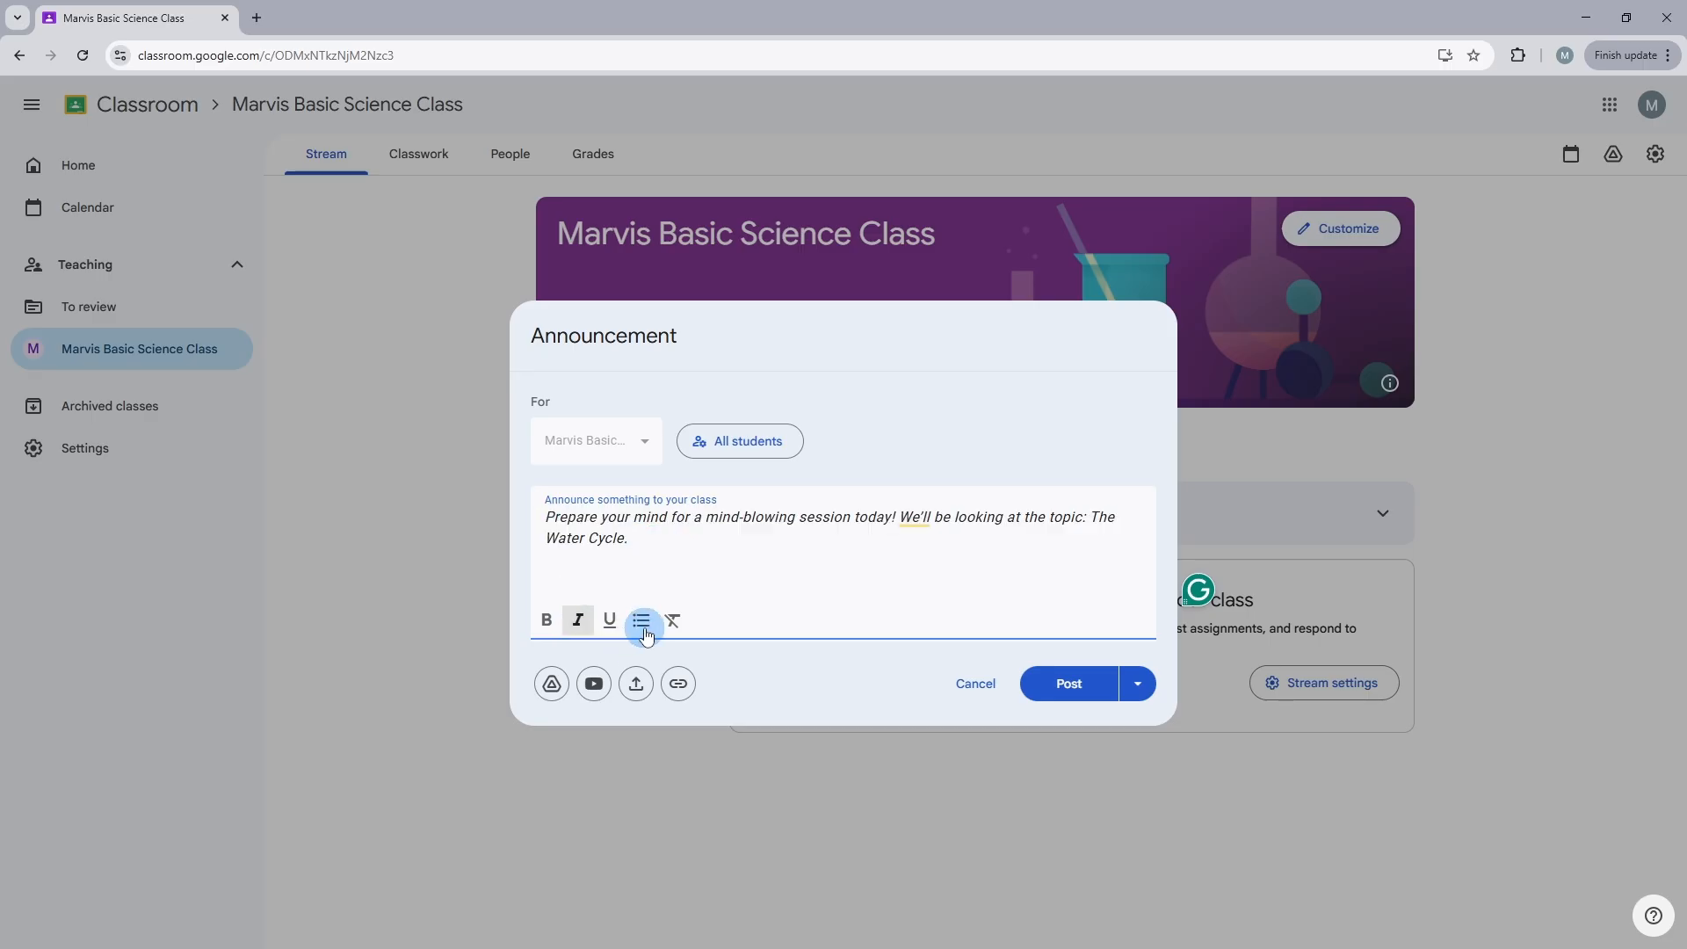
pyautogui.press('Return')
pyautogui.click(646, 613)
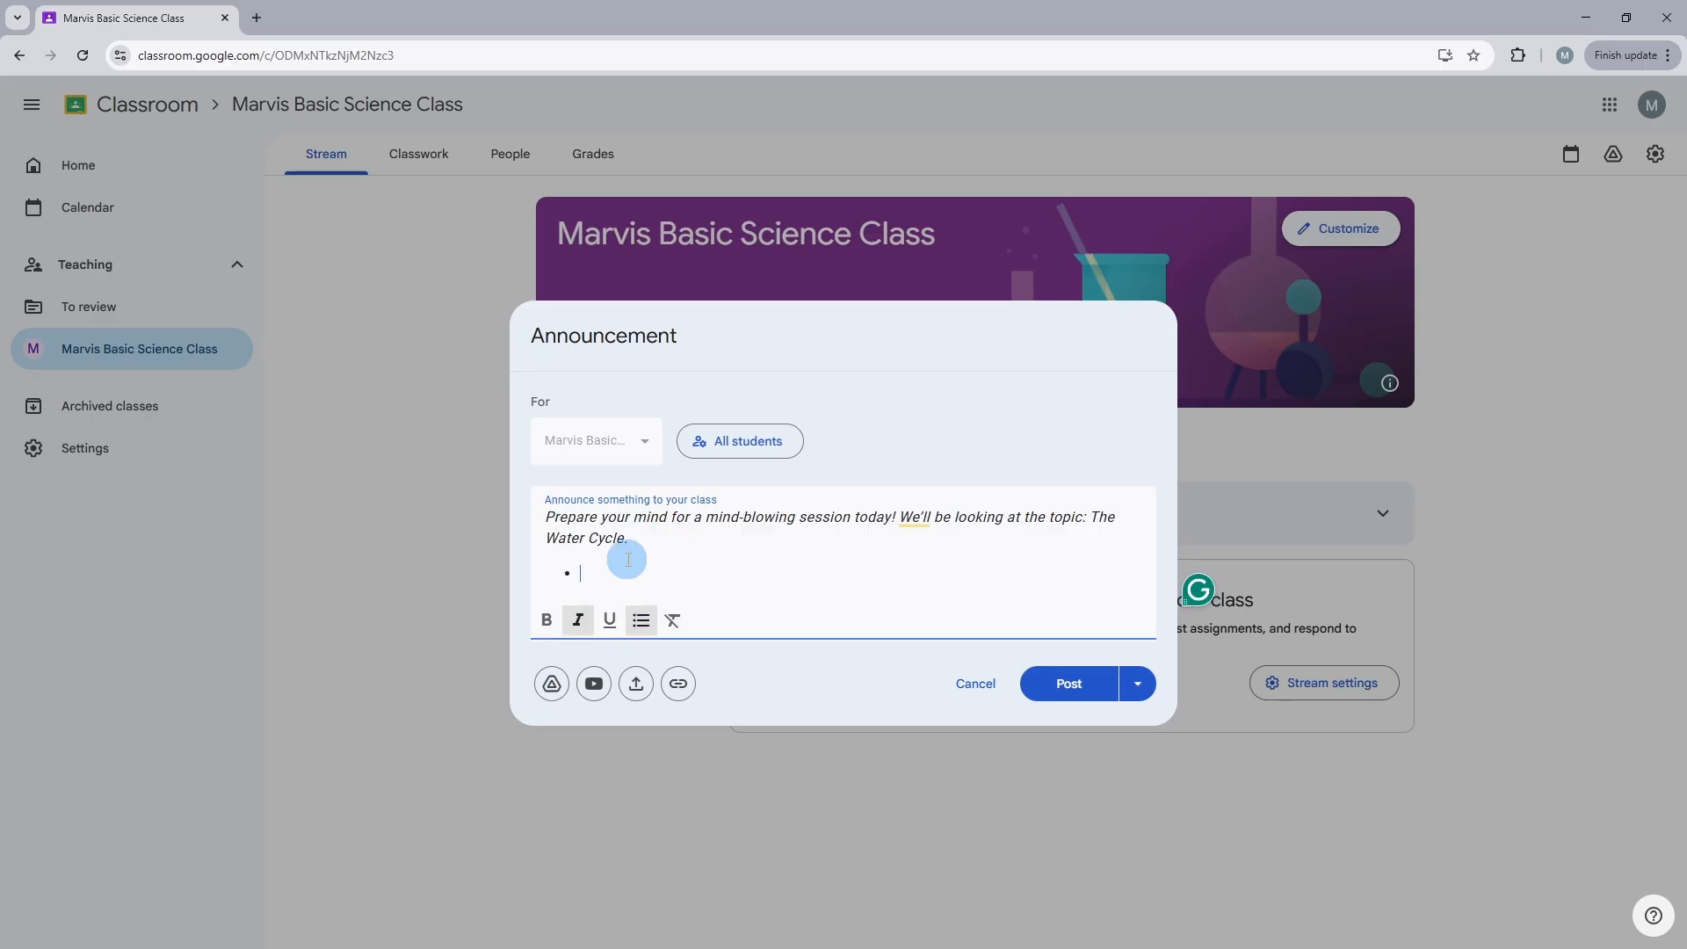
pyautogui.click(592, 575)
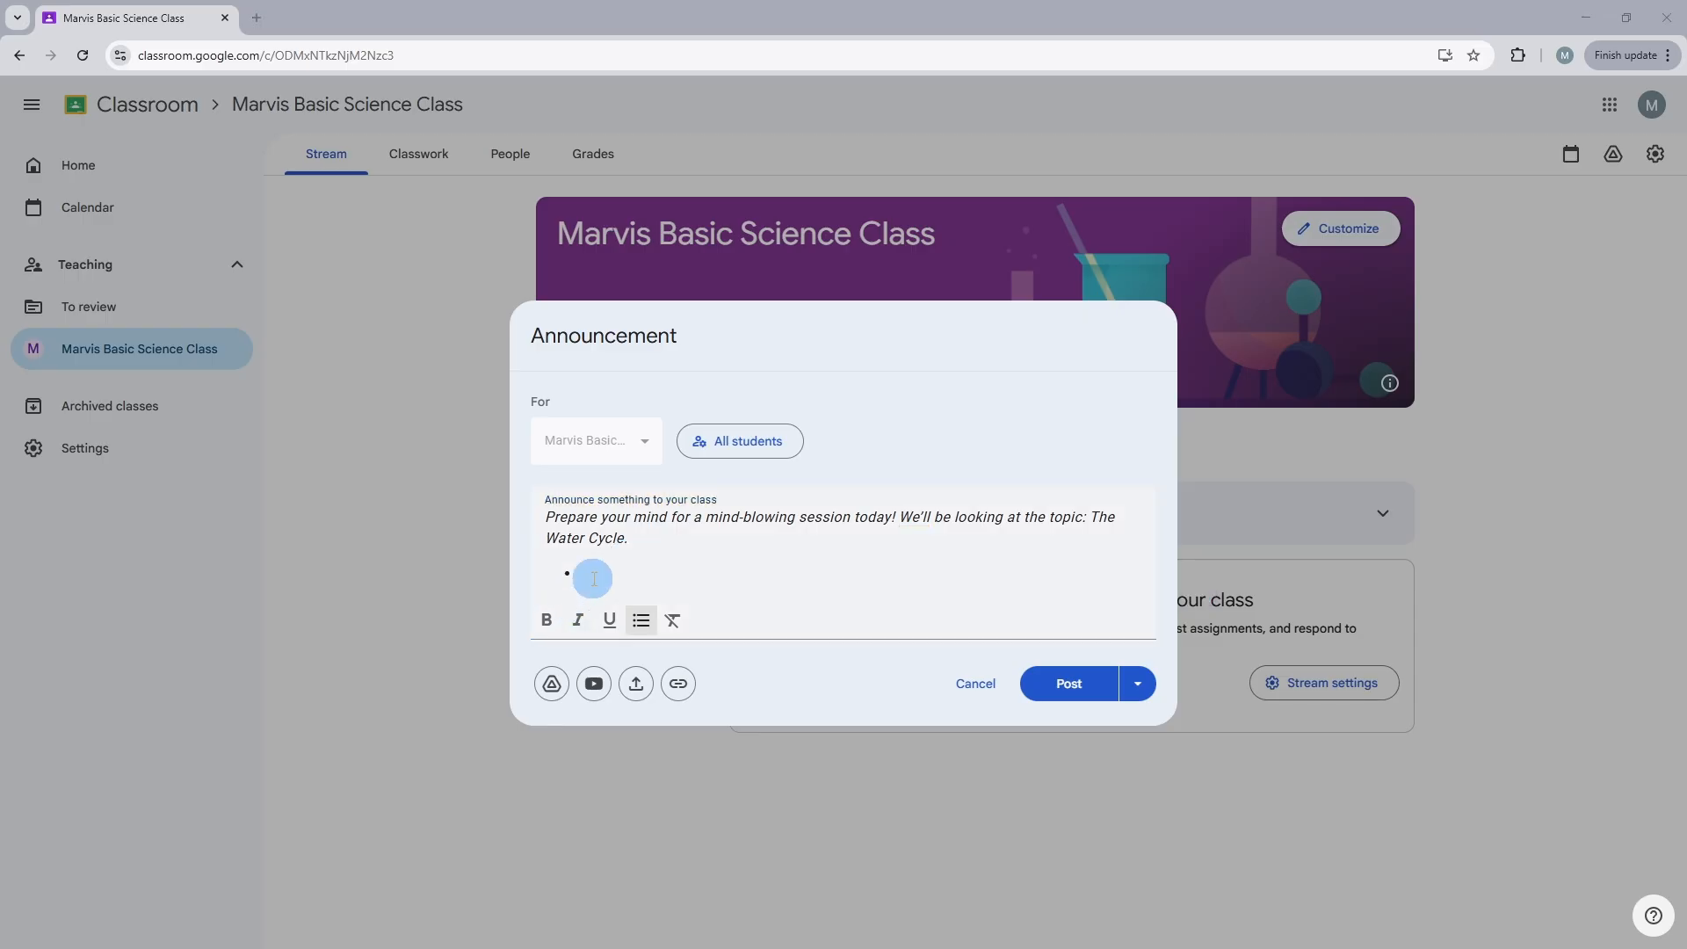
pyautogui.write('Read up on water cycle')
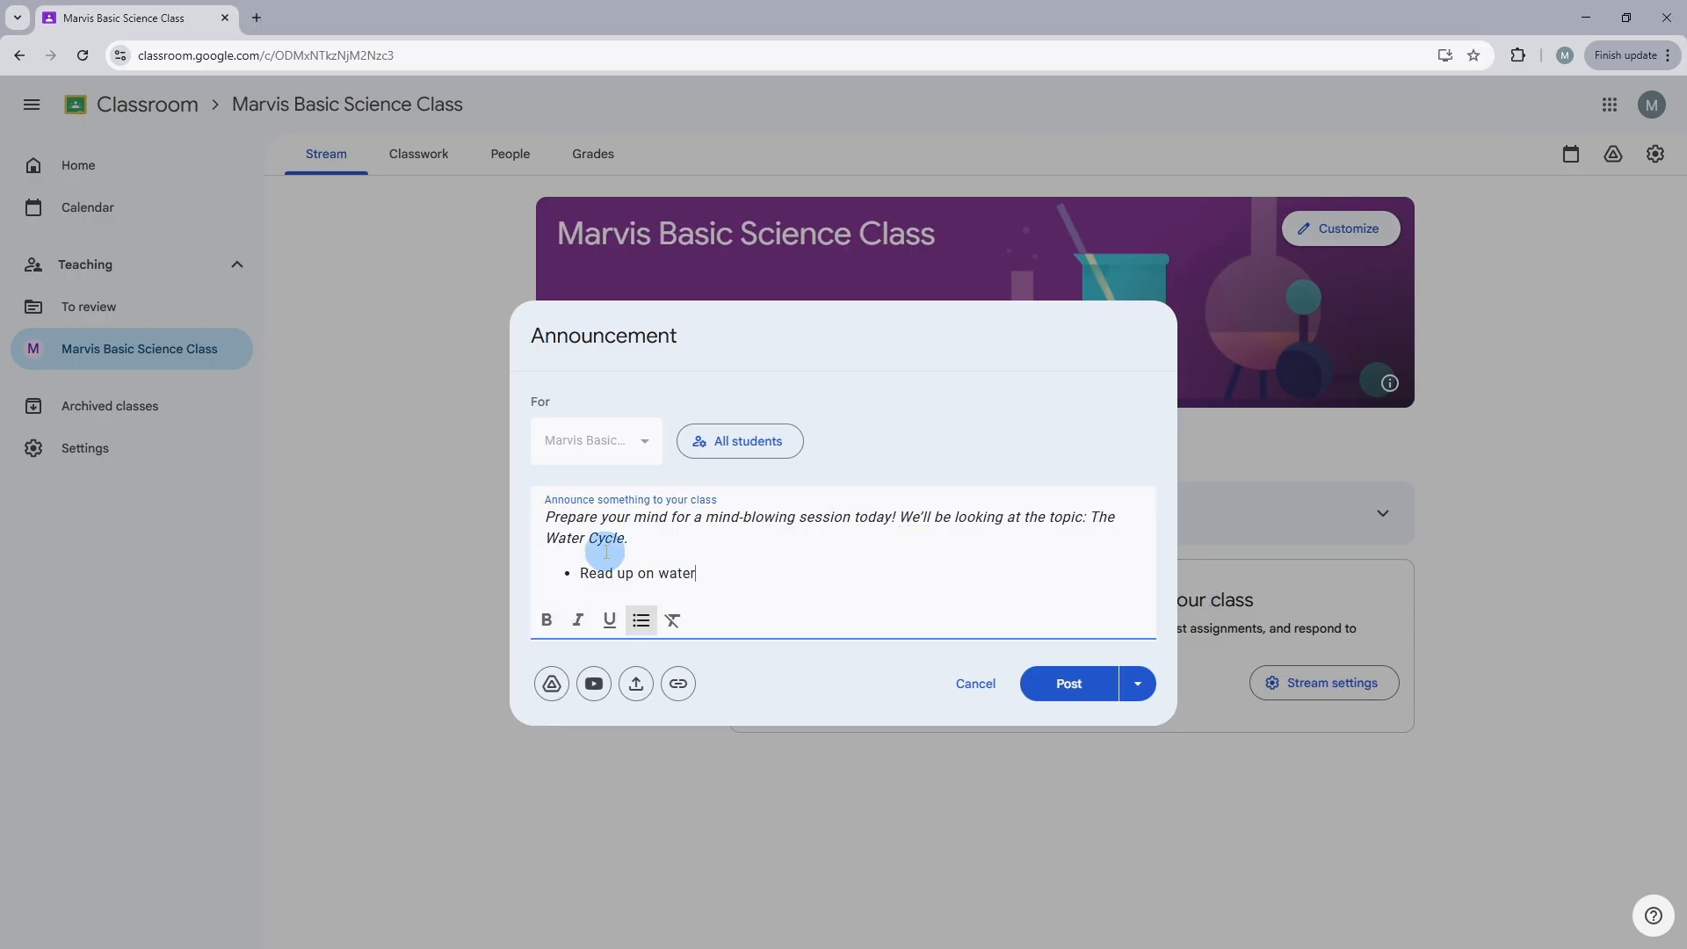
pyautogui.press('Return')
pyautogui.write('Submit previous assignment')
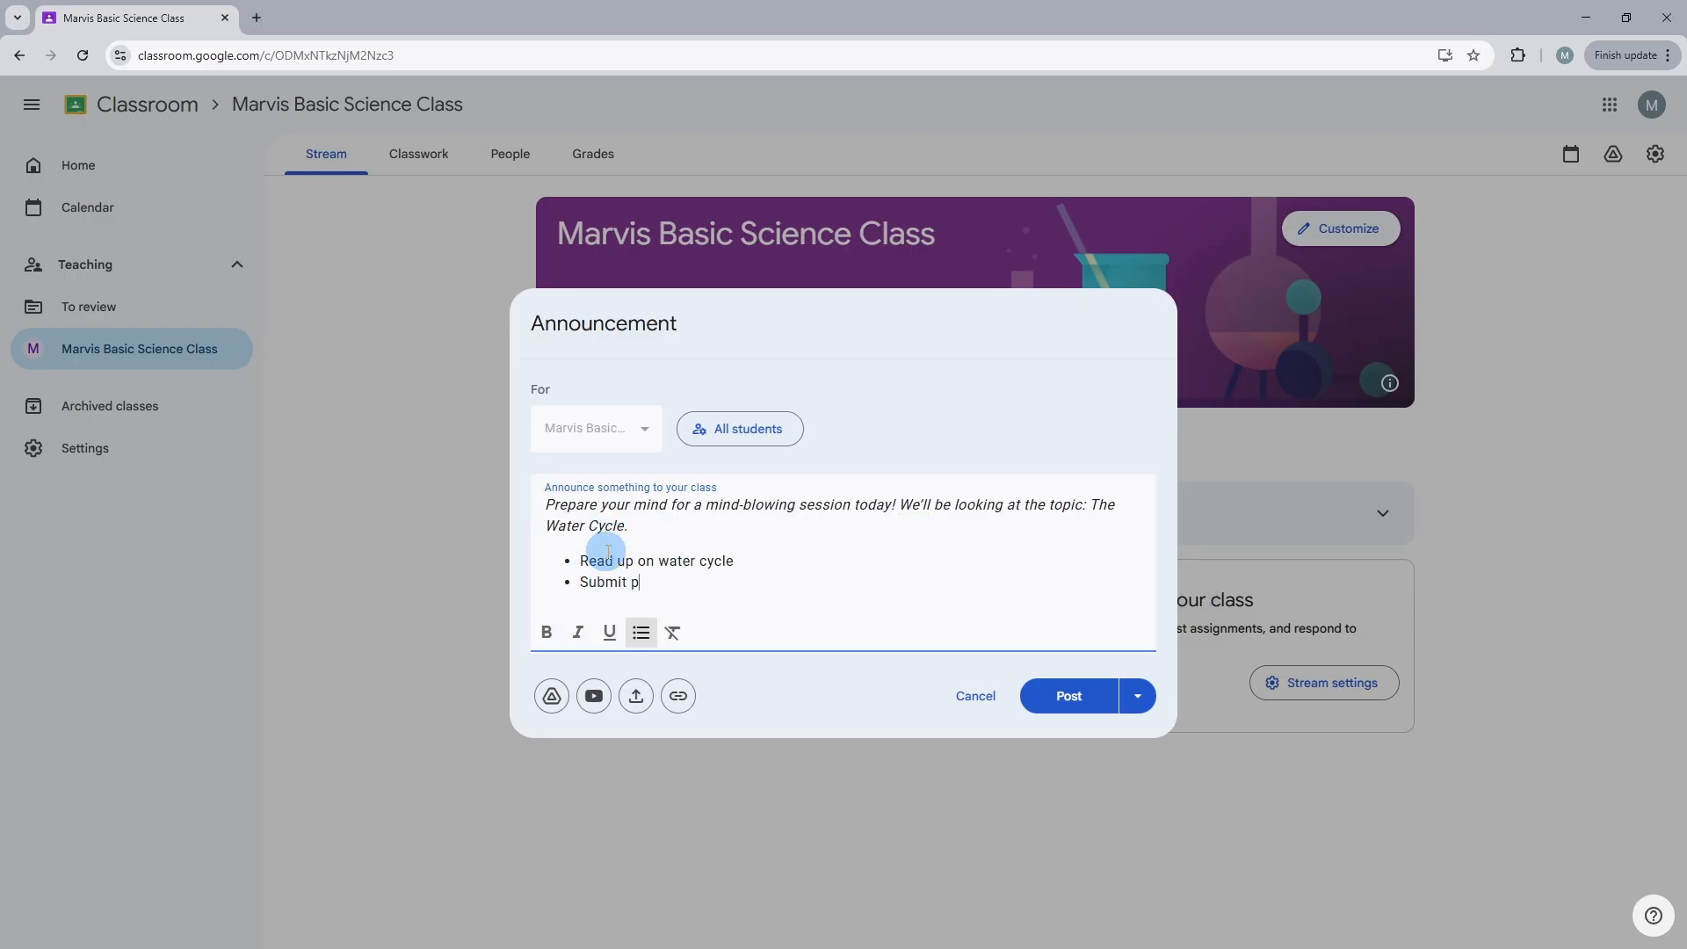
pyautogui.press('Return')
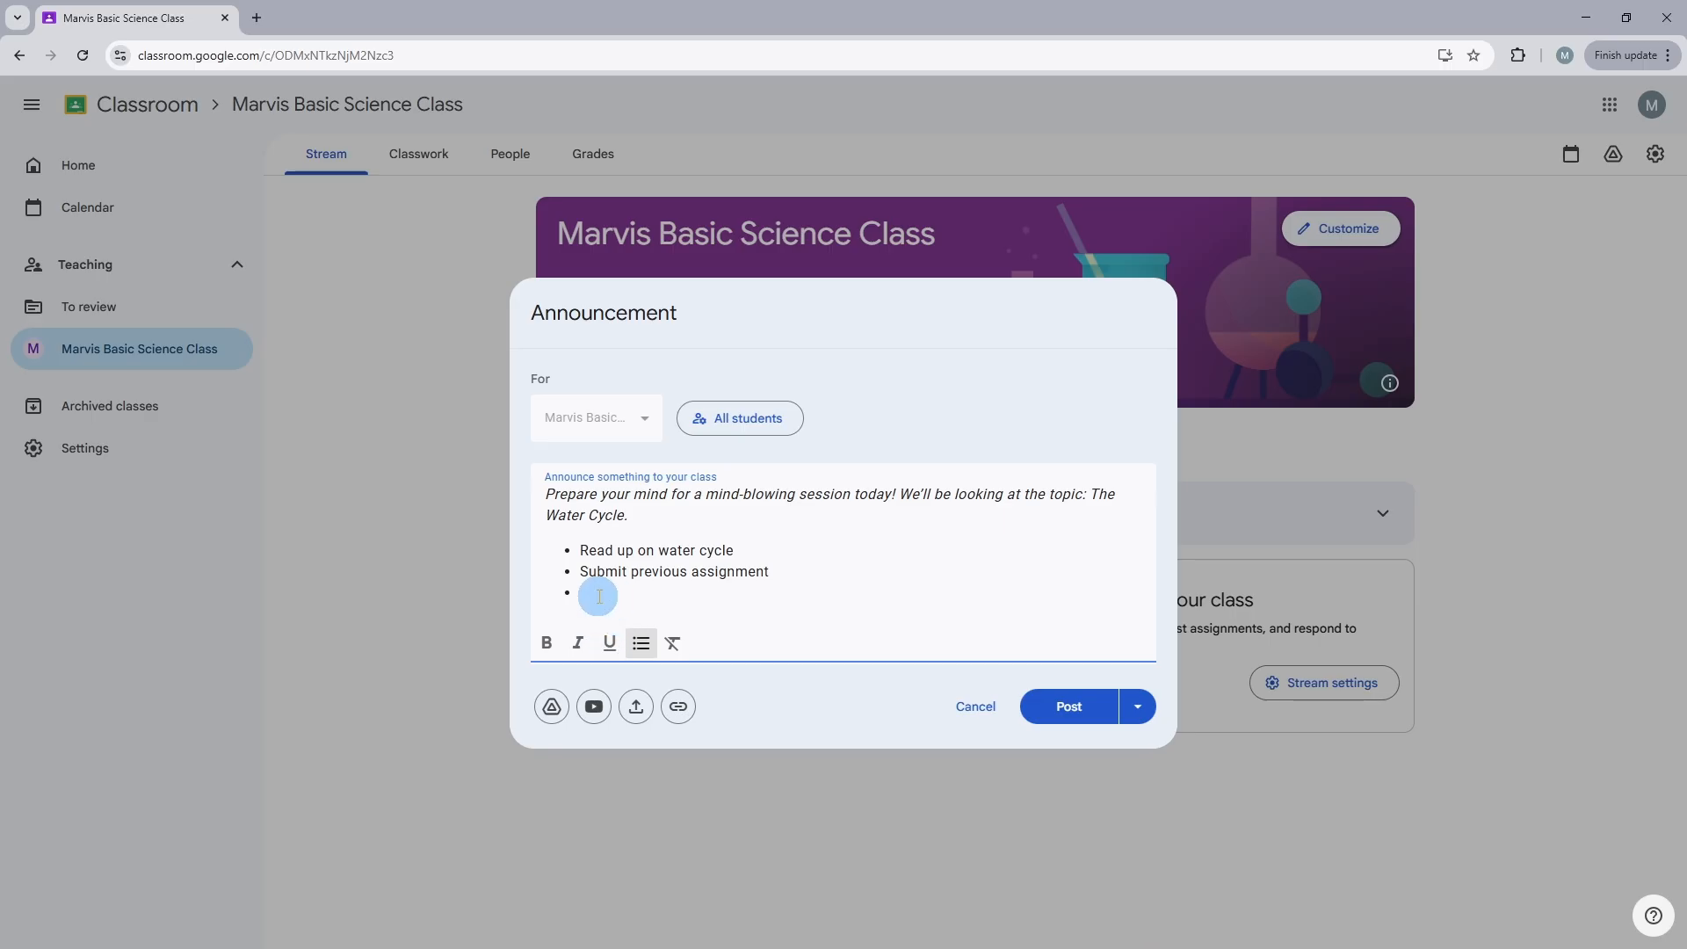
pyautogui.write('Watch this video')
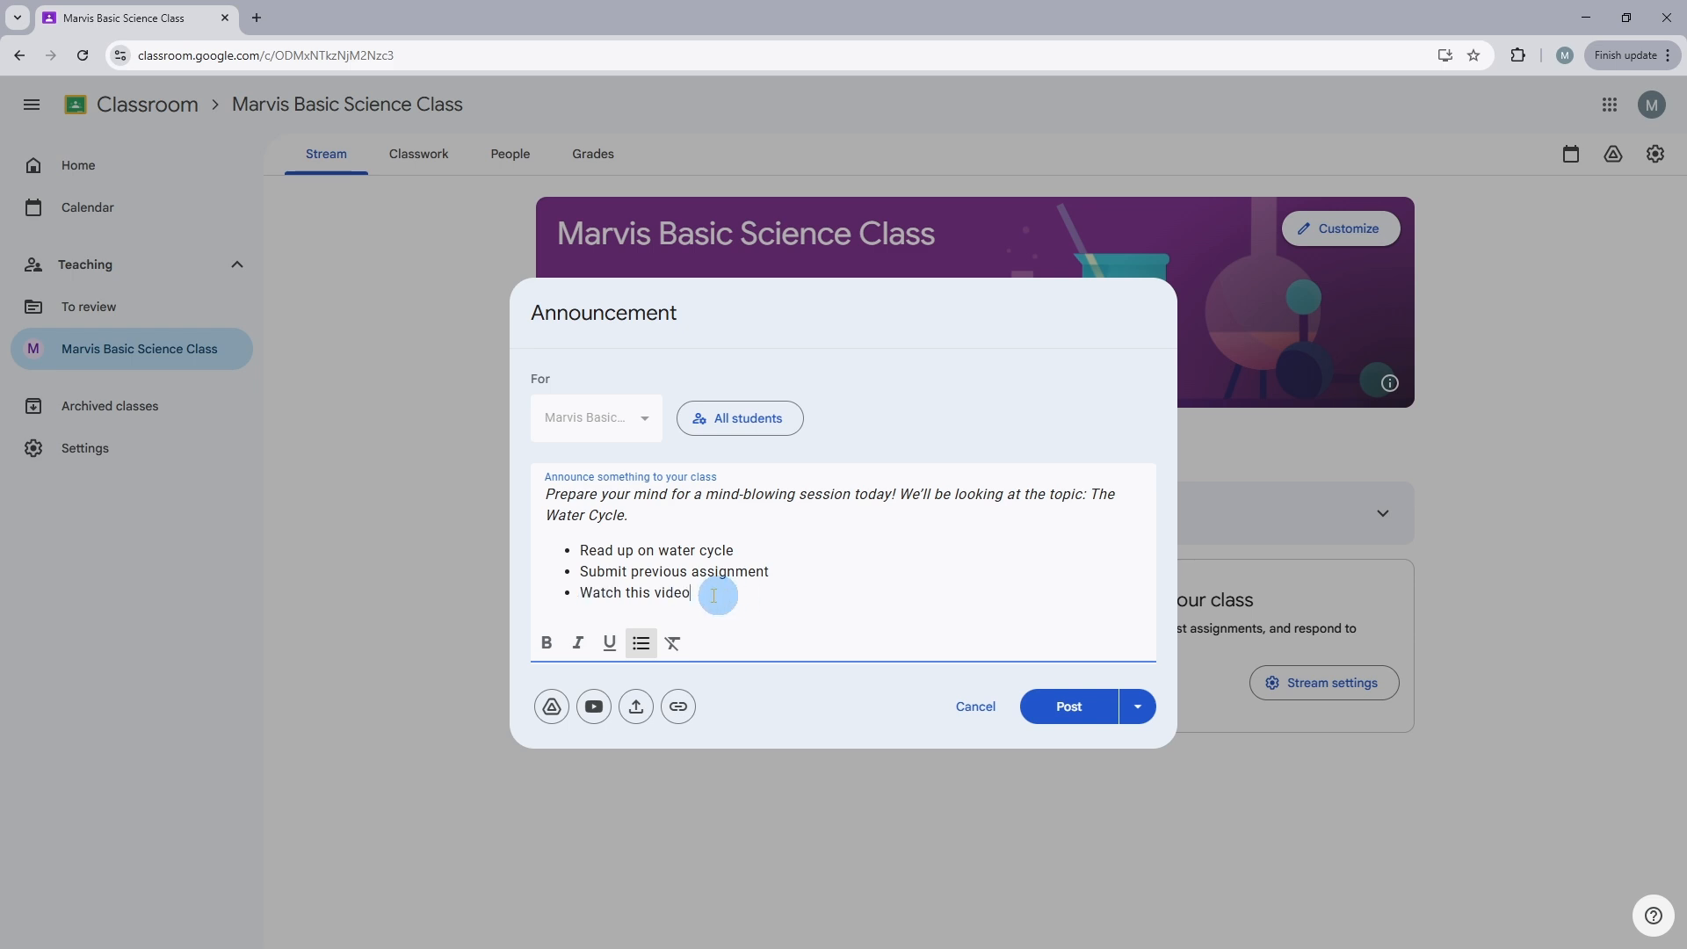
# Search YouTube for "The water cycle" and attach the Dr. Binocs Show video by Peekaboo Kidz to the announcement.
pyautogui.click(551, 712)
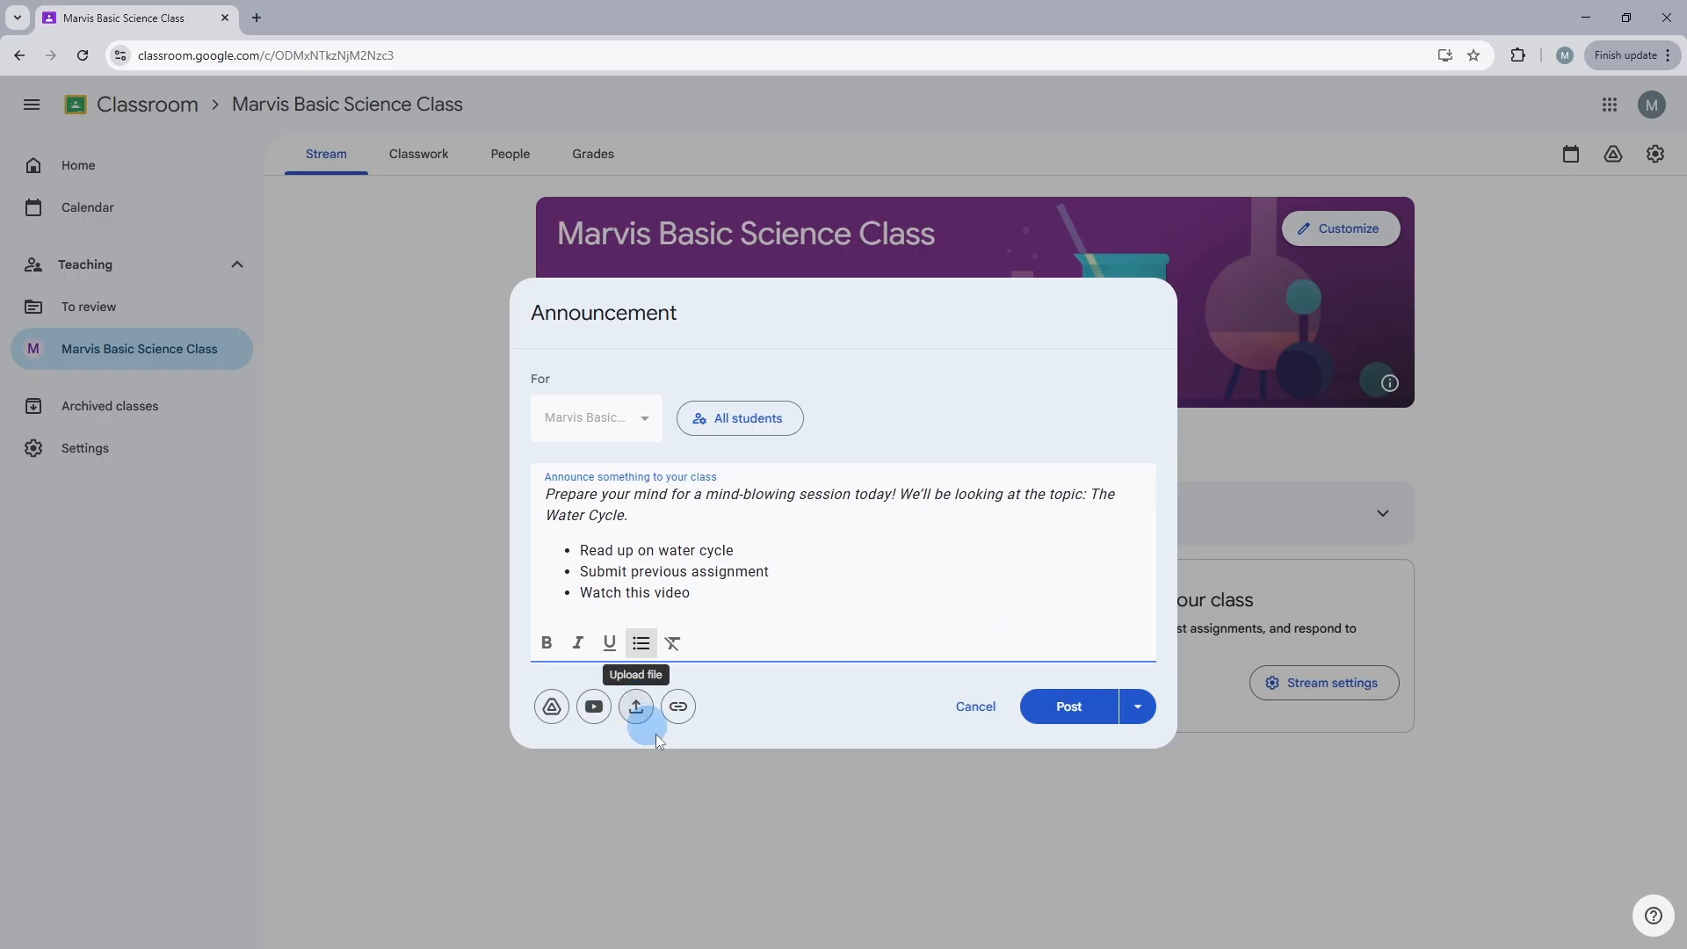
pyautogui.click(682, 712)
pyautogui.click(593, 706)
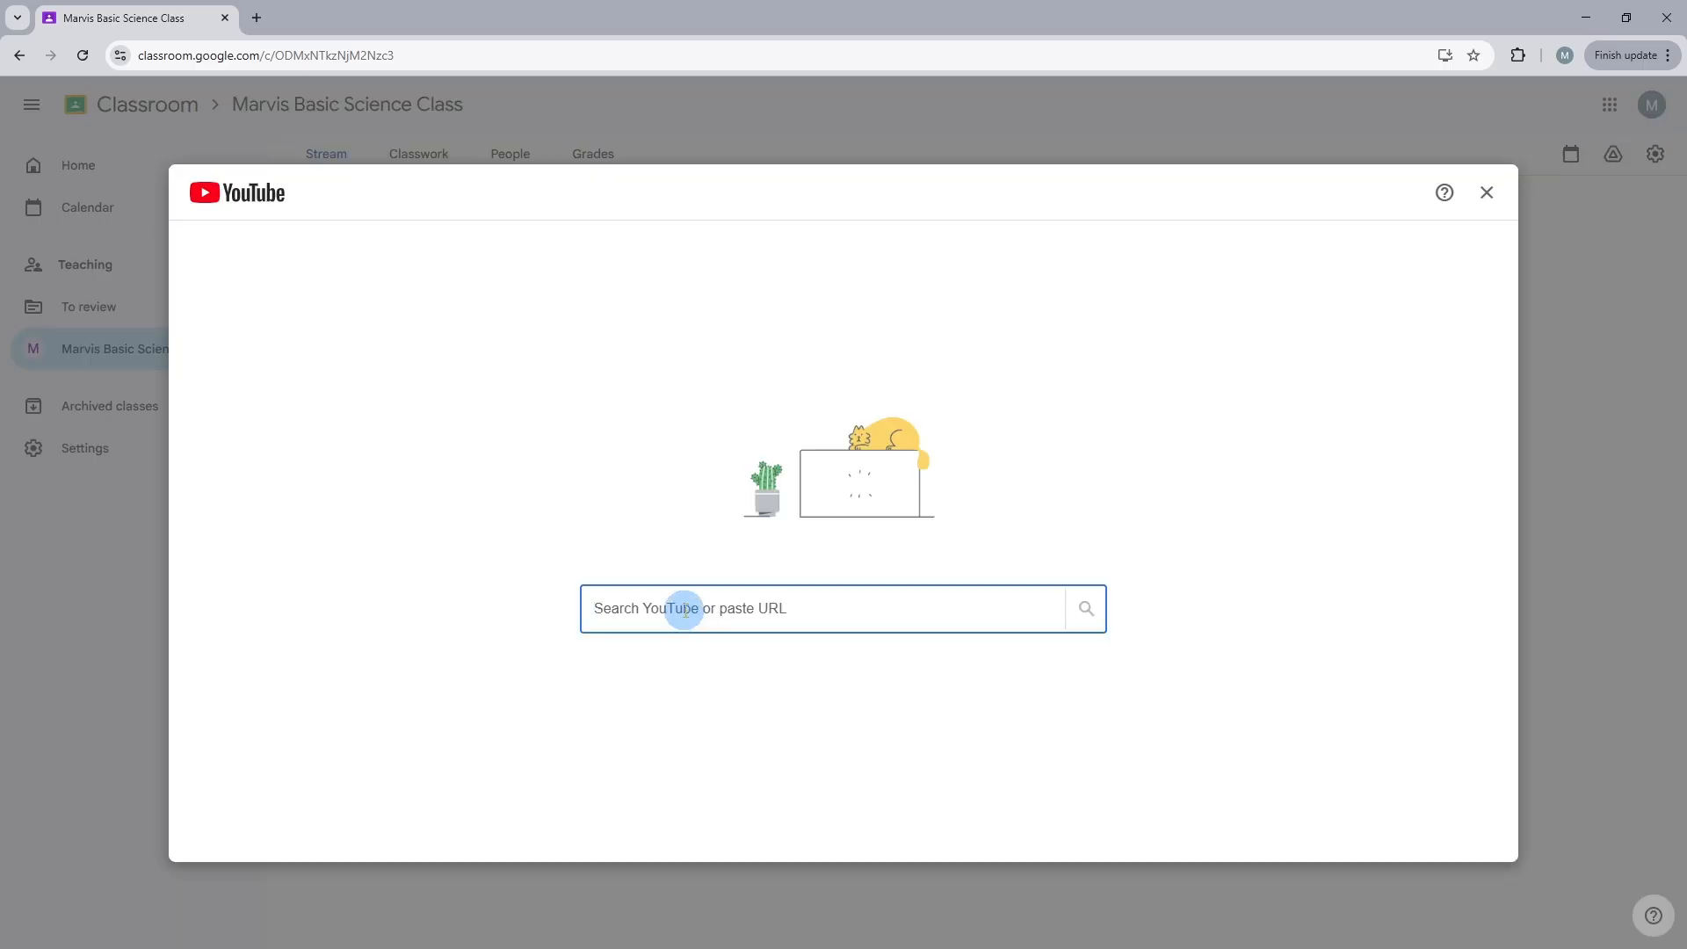
pyautogui.write('The water cycle')
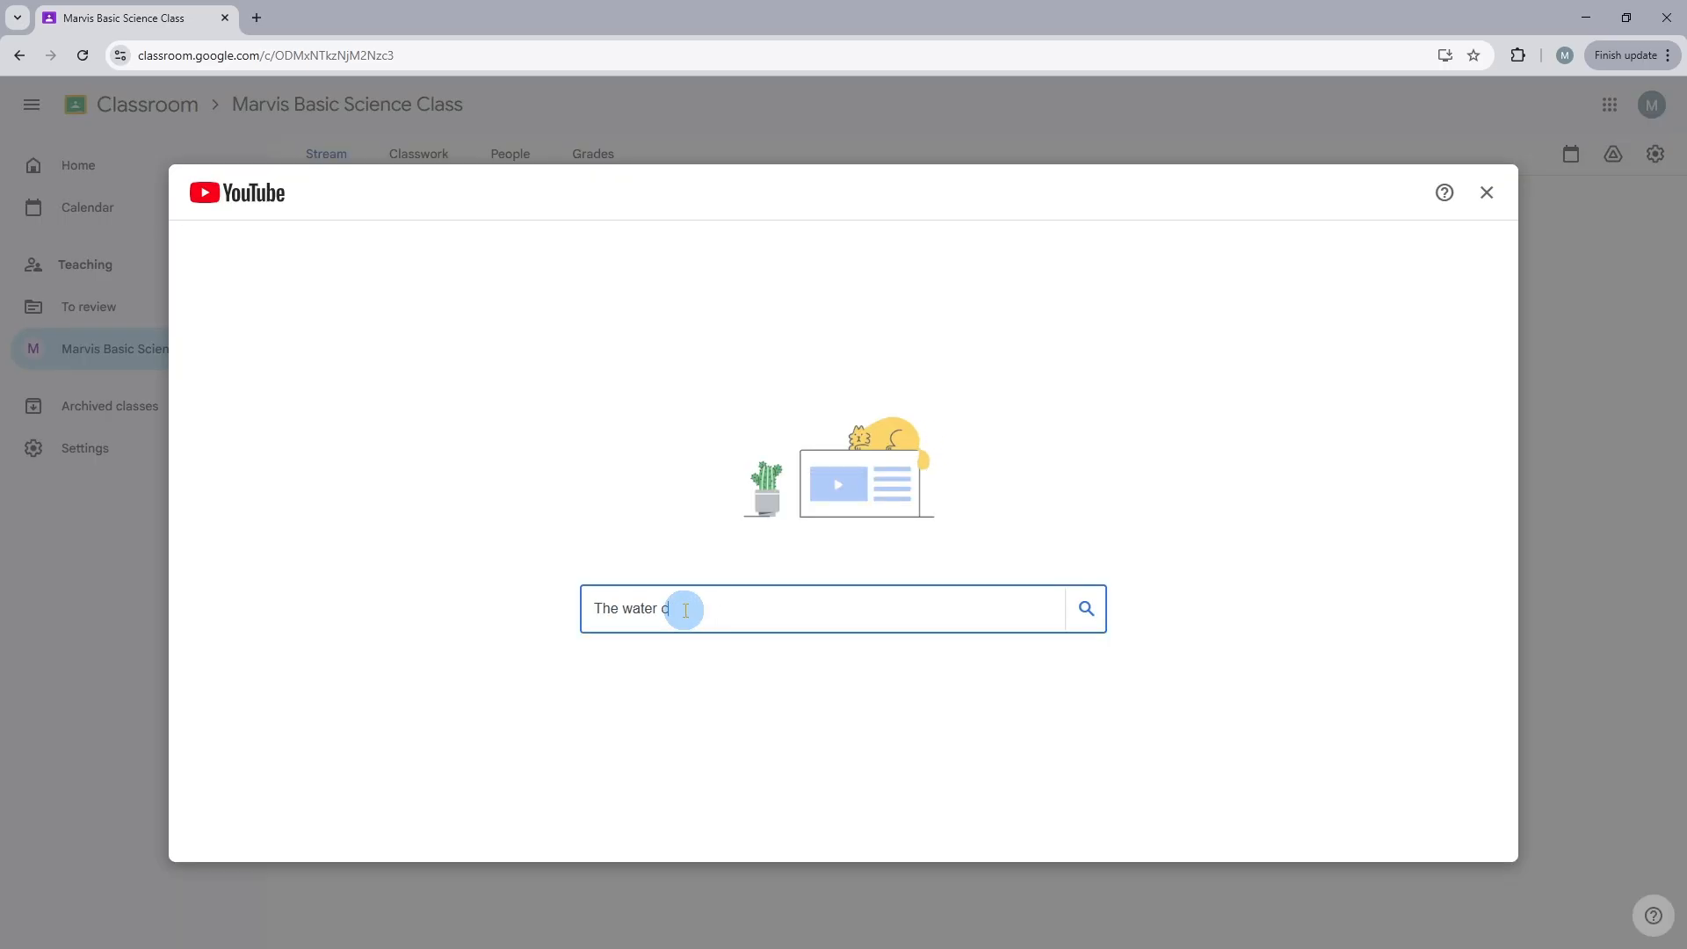
pyautogui.click(1086, 608)
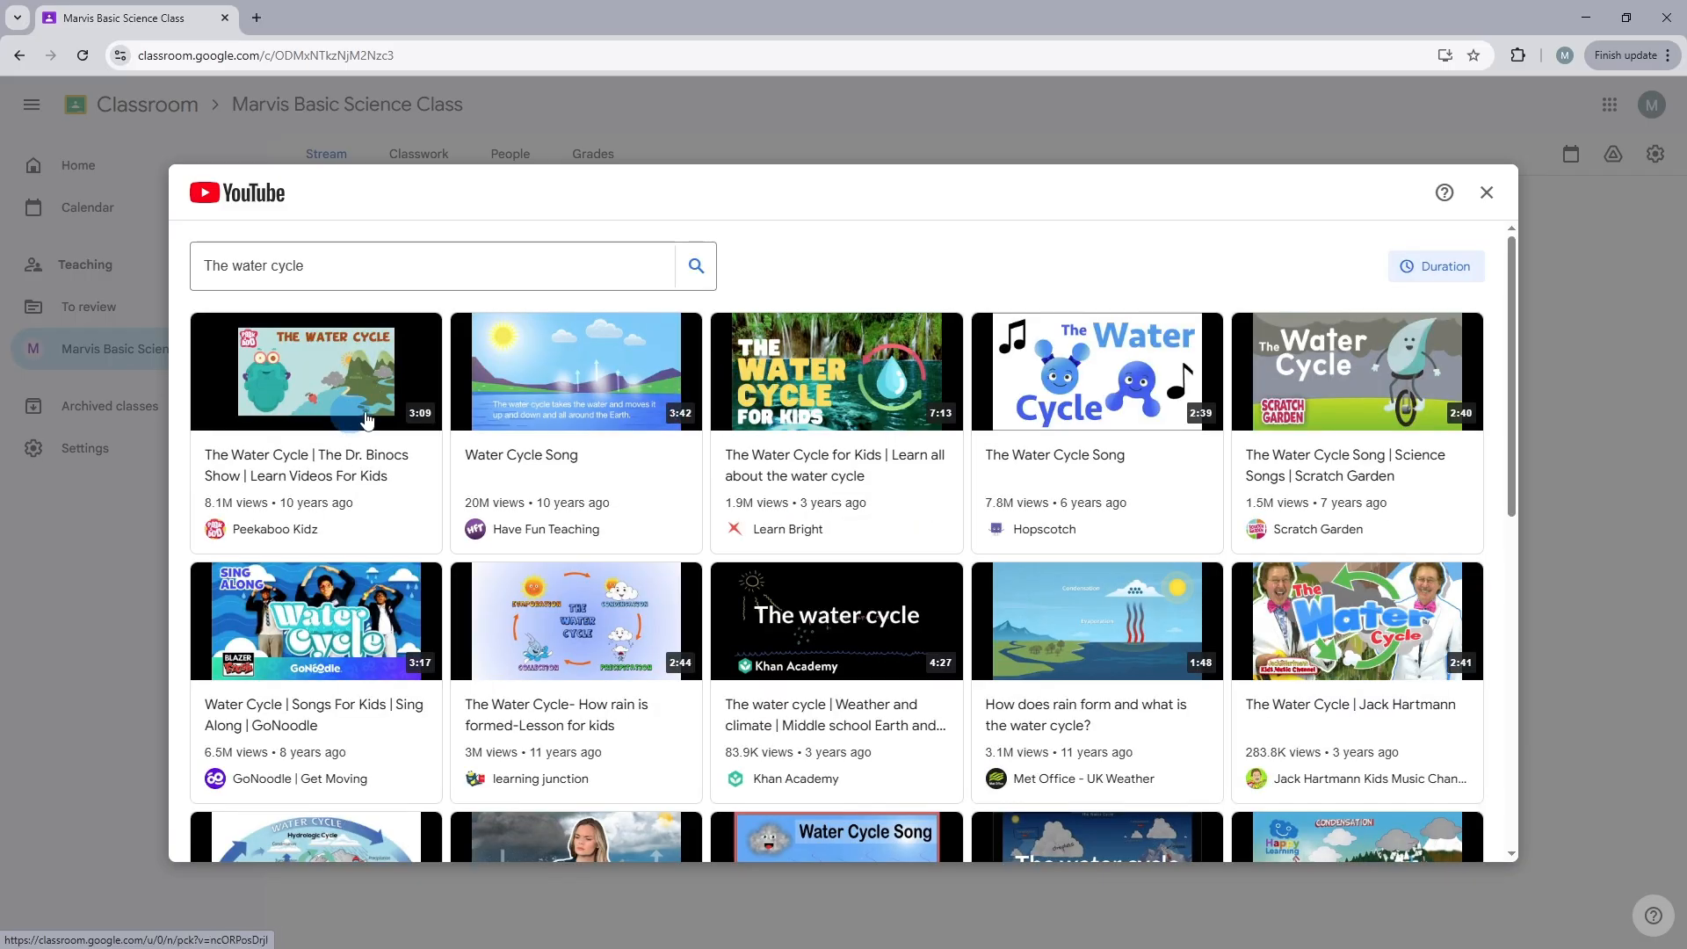
pyautogui.click(315, 418)
pyautogui.click(1444, 831)
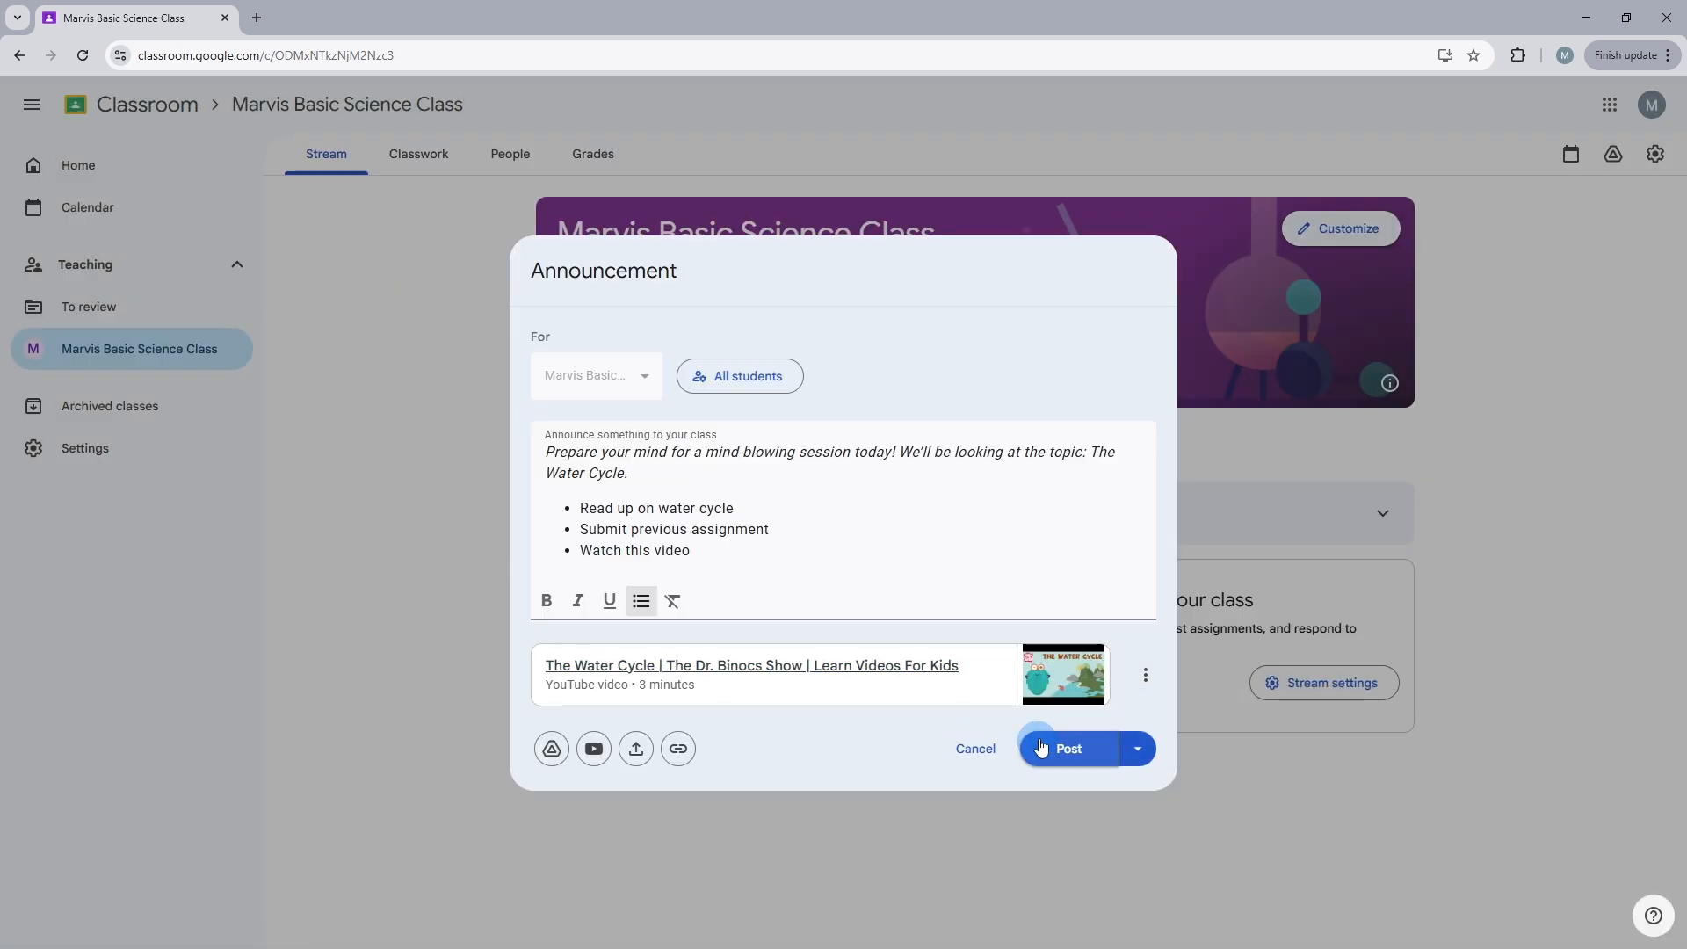
# Choose to schedule the announcement instead of posting it immediately and set the scheduled time to 12:00 PM.
pyautogui.click(1146, 753)
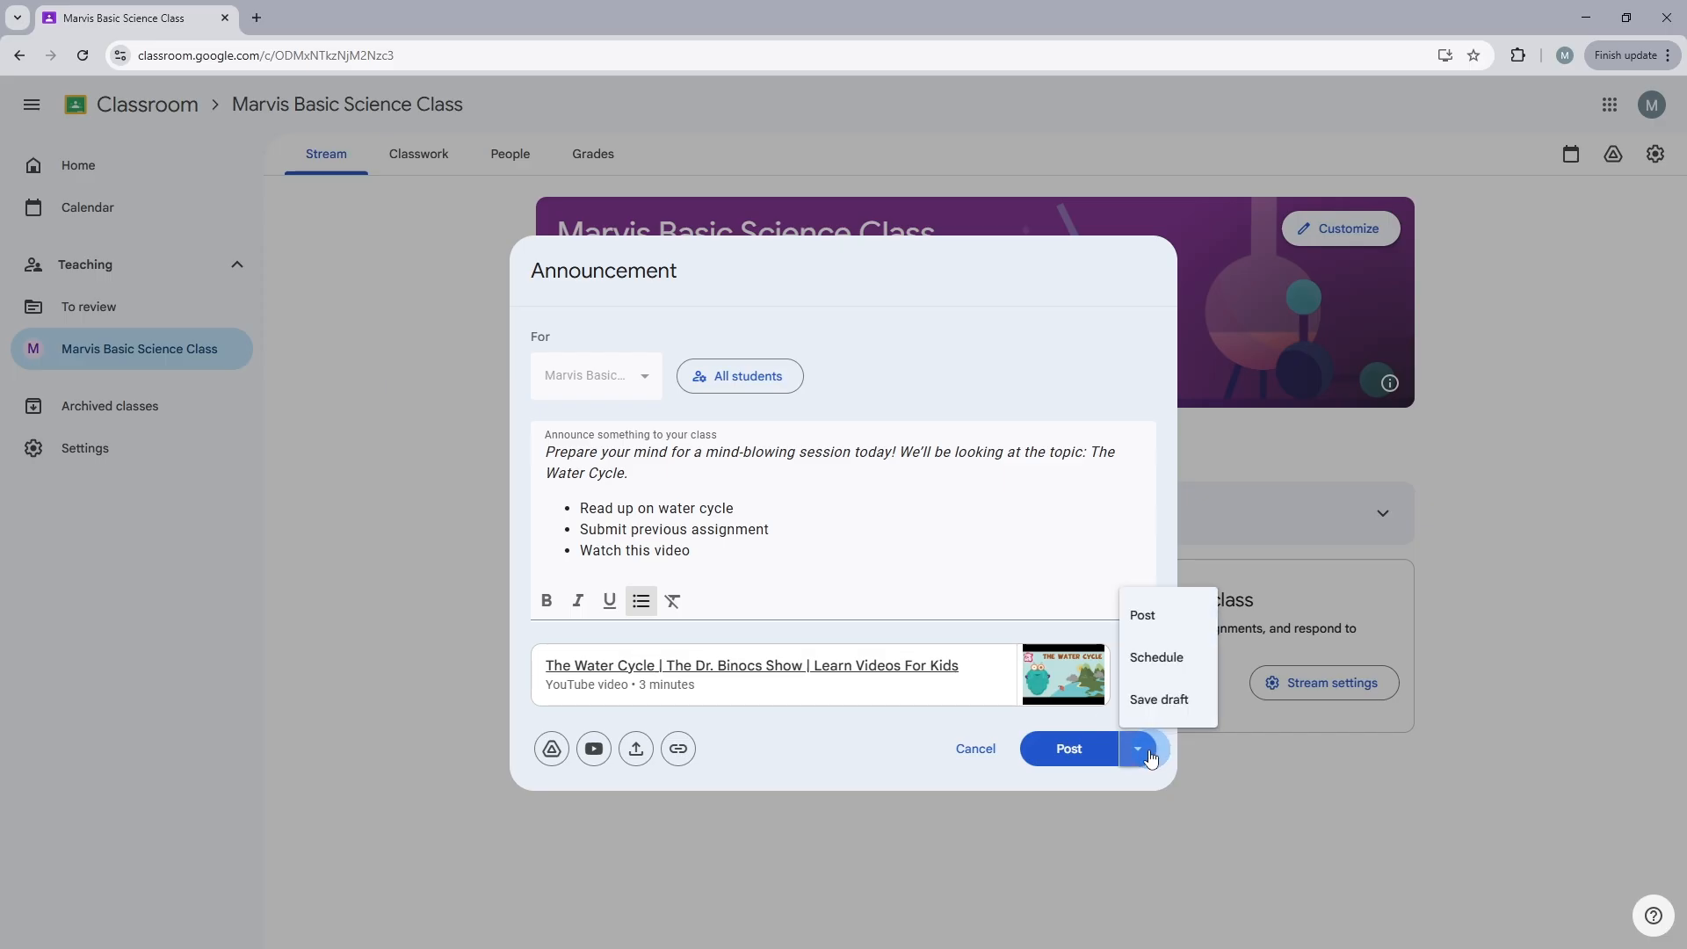
pyautogui.click(1142, 668)
pyautogui.click(745, 550)
pyautogui.press('BackSpace')
pyautogui.write('12/01/2025')
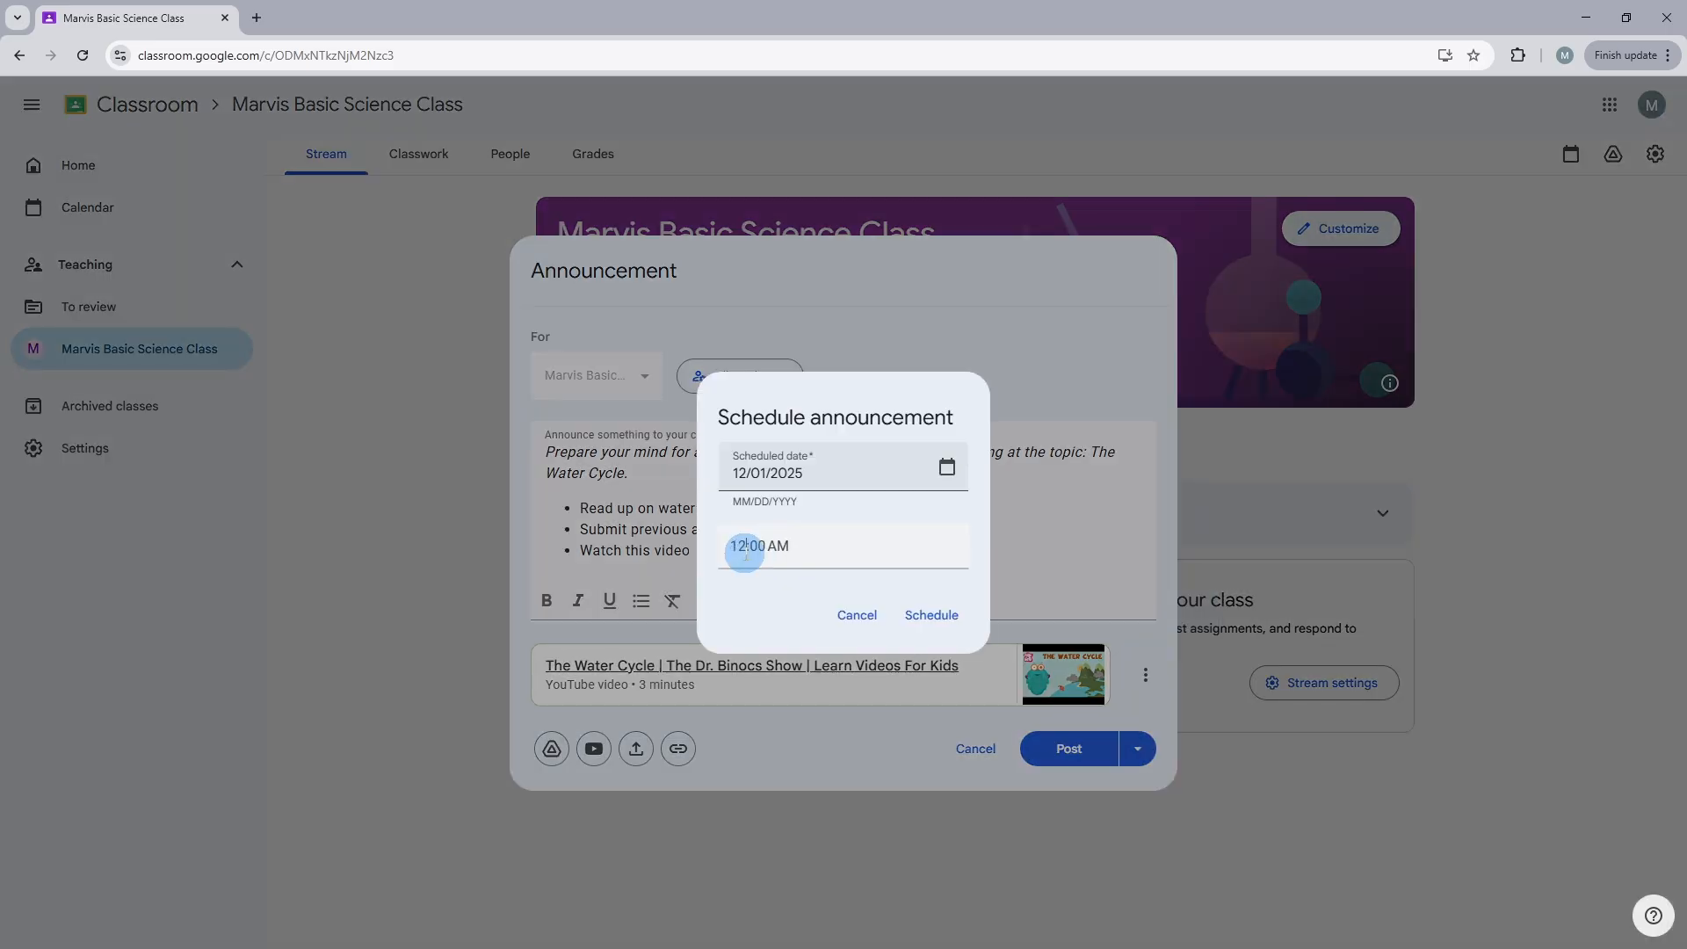
pyautogui.click(776, 546)
pyautogui.press('BackSpace')
pyautogui.write('P')
# Set the scheduled date to 12/31/2025 and apply the schedule to the announcement.
pyautogui.click(754, 475)
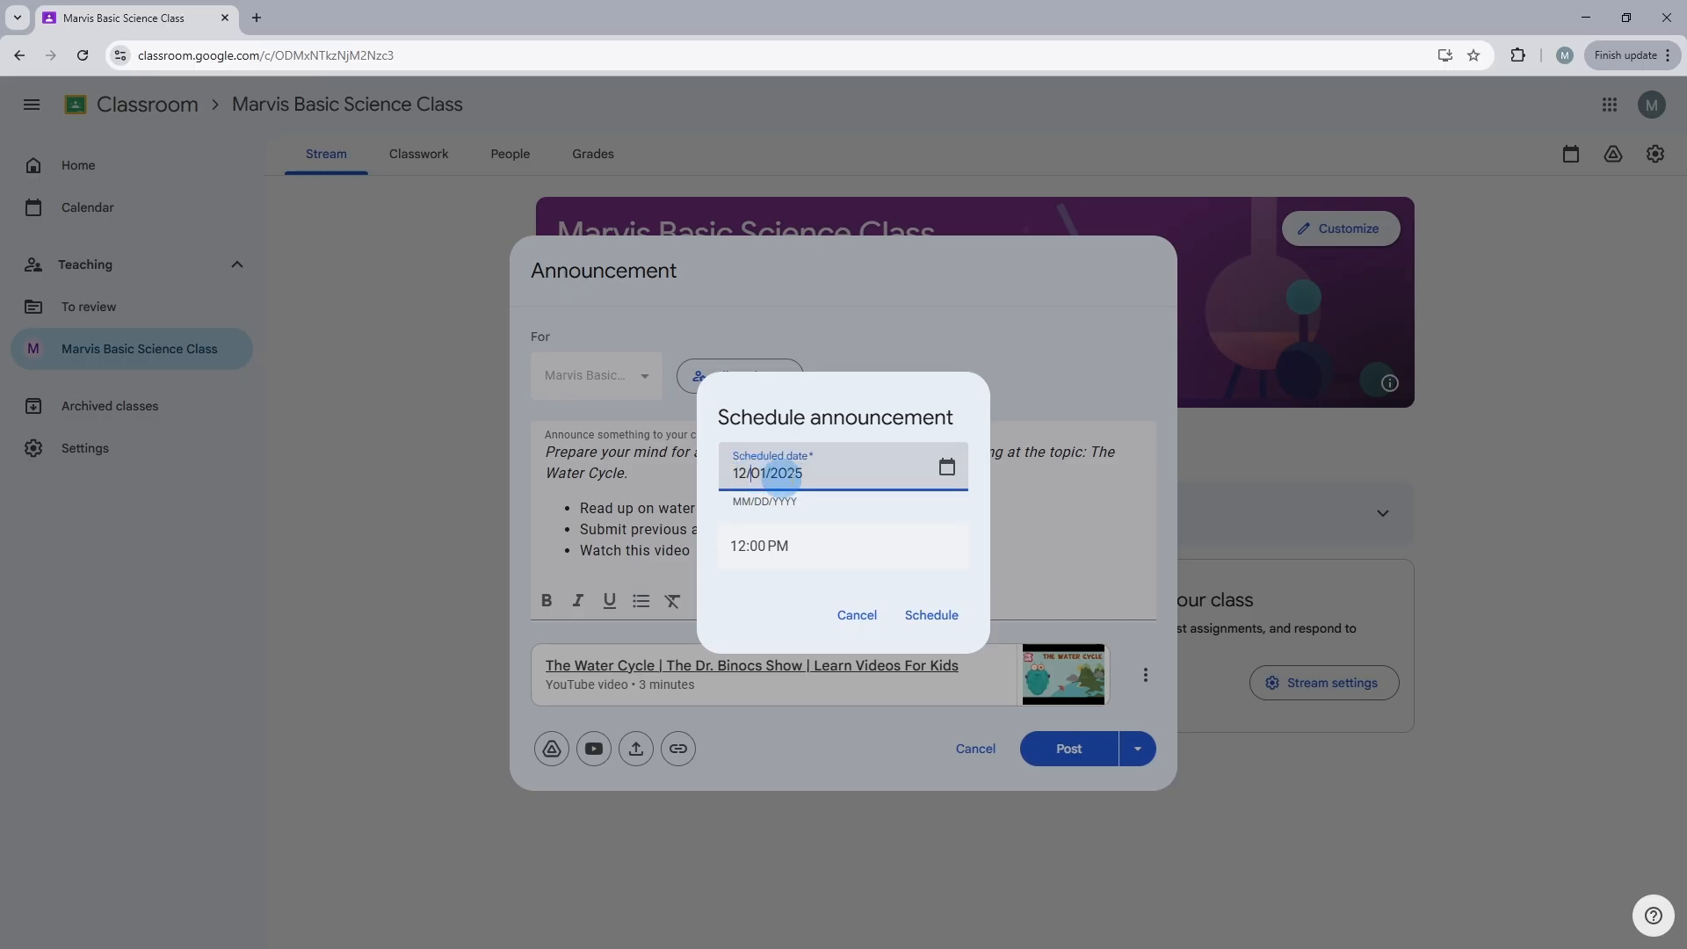
pyautogui.click(946, 467)
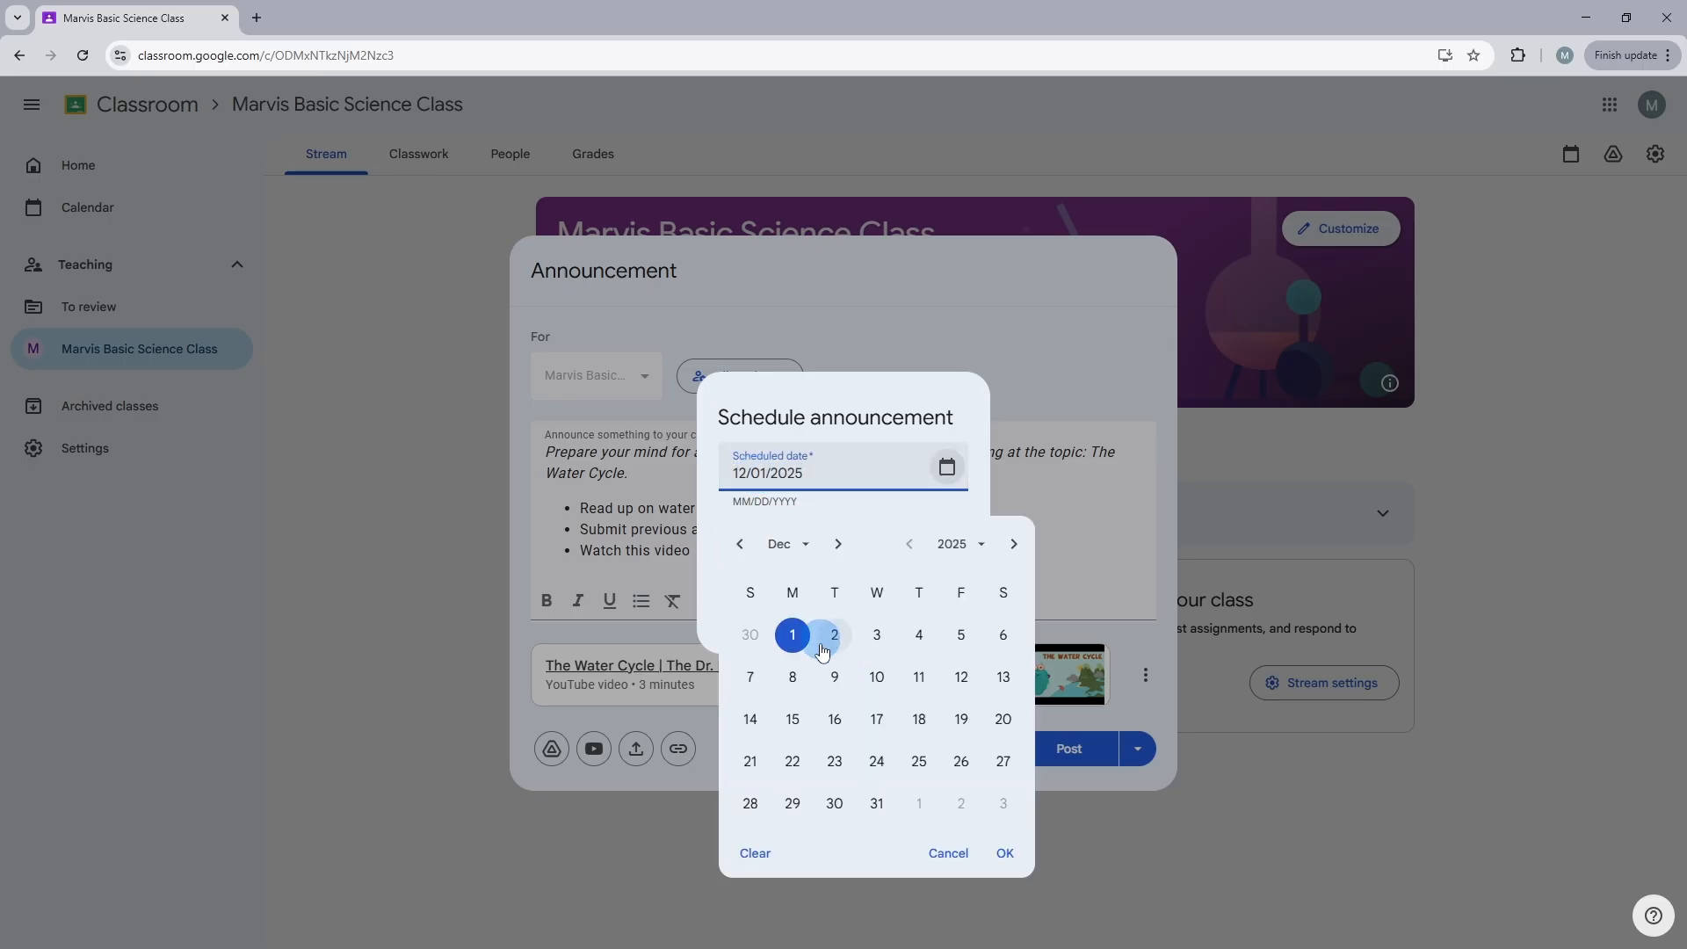
pyautogui.click(878, 808)
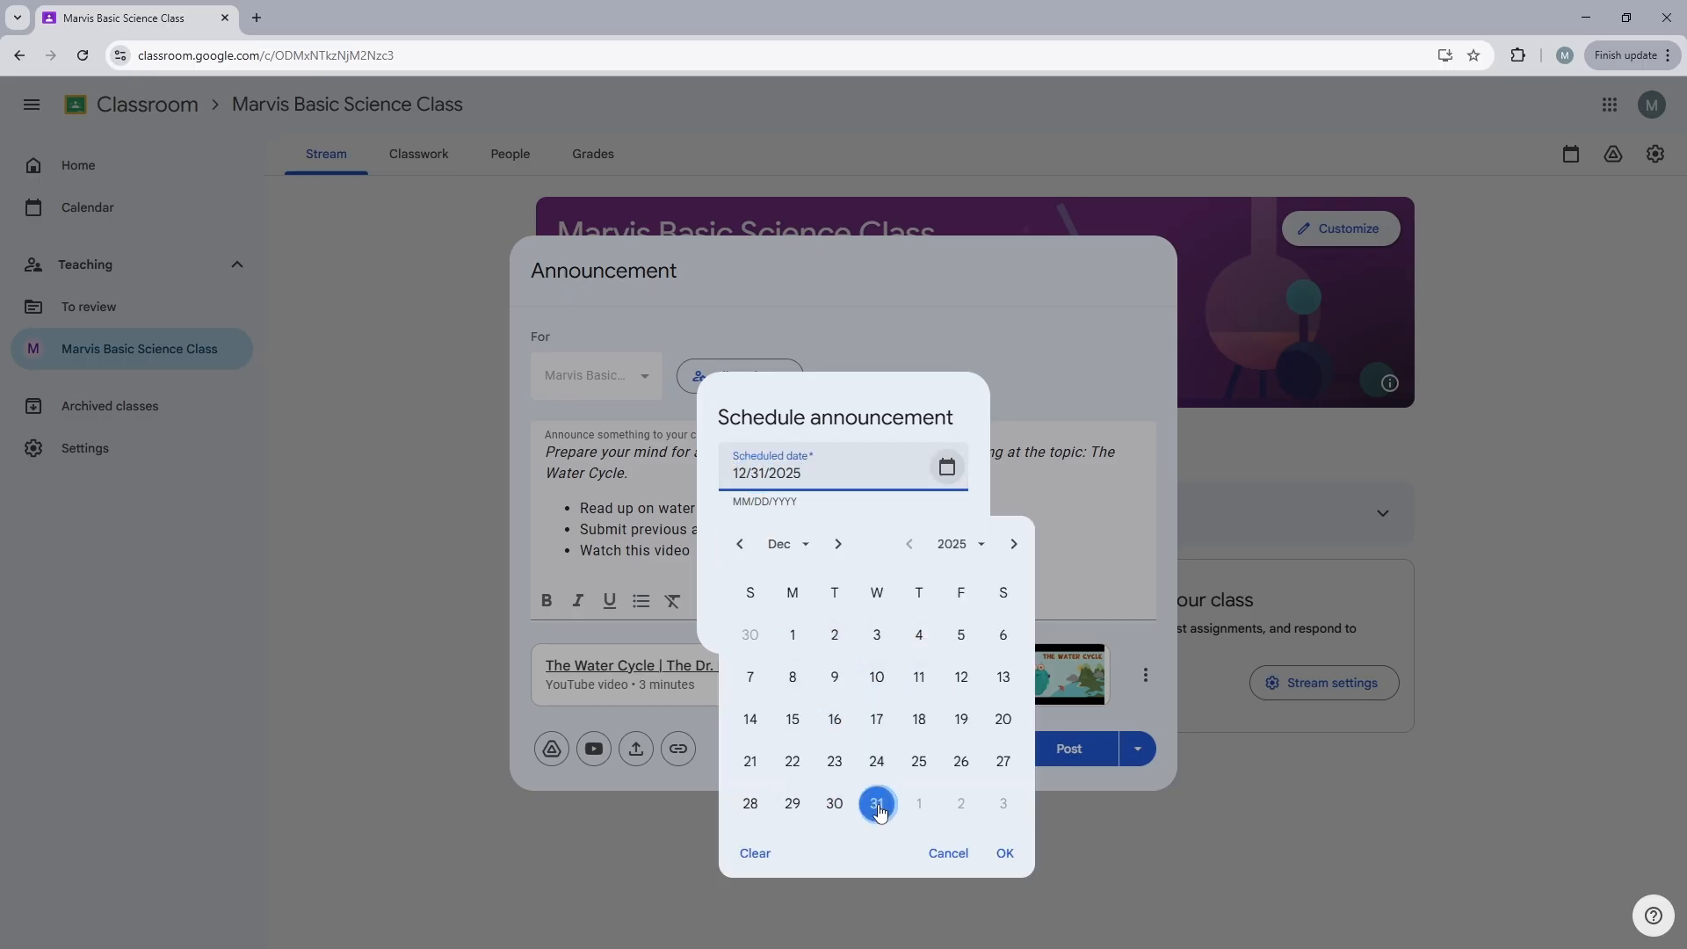
pyautogui.click(1006, 856)
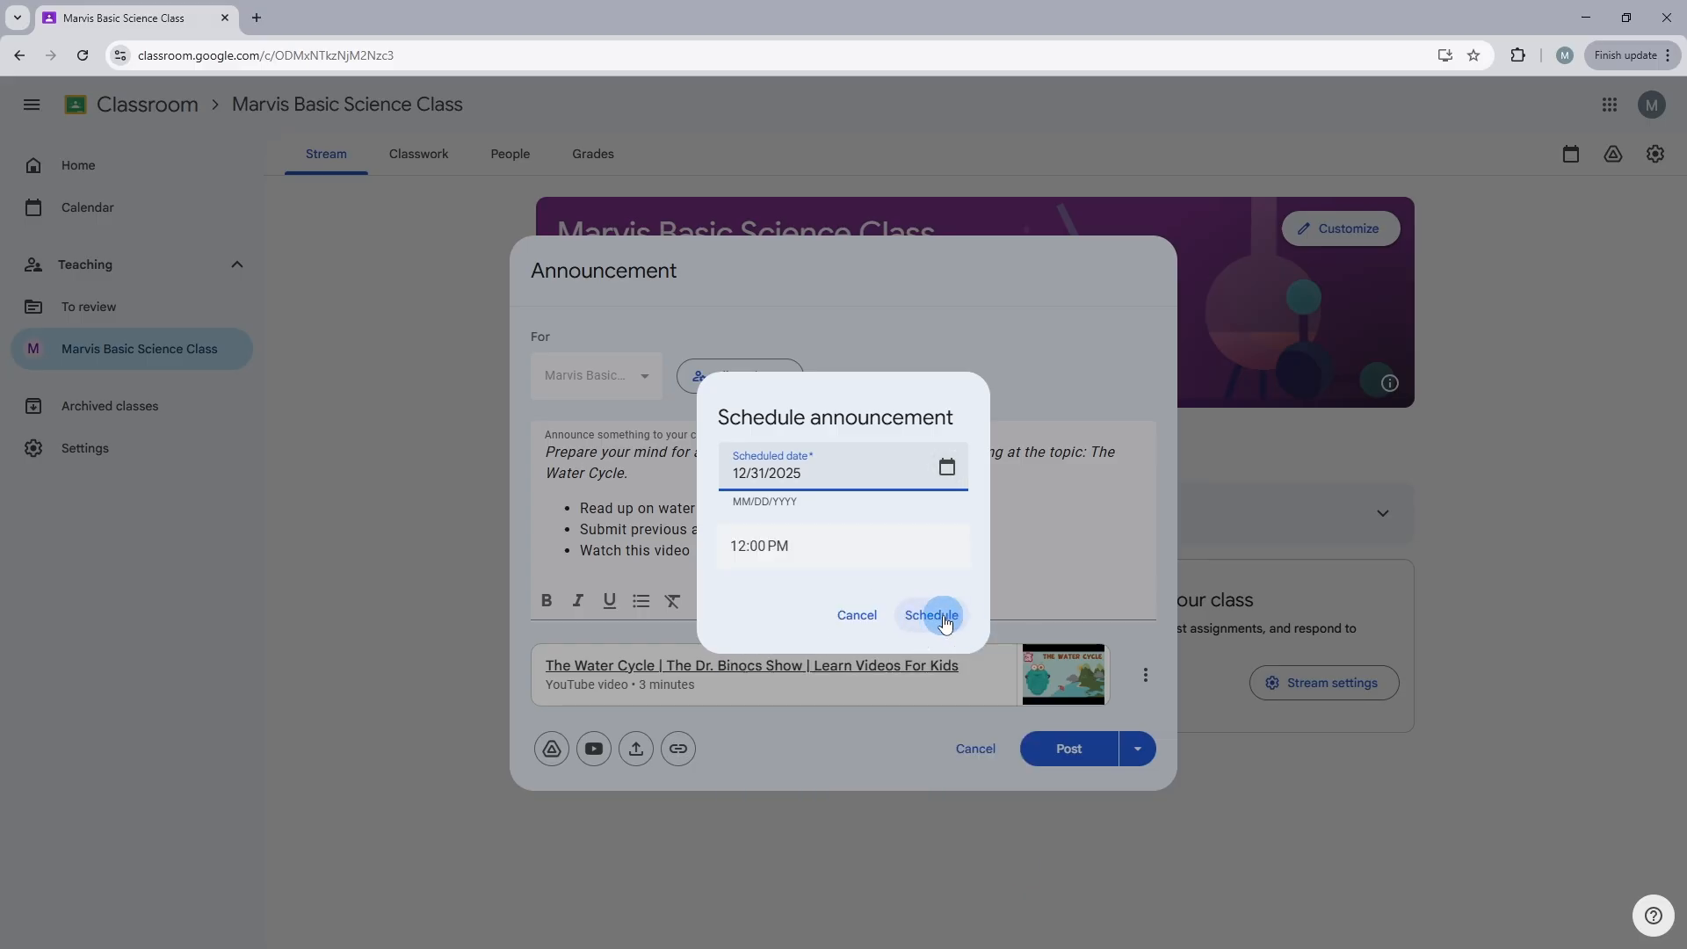
pyautogui.click(945, 619)
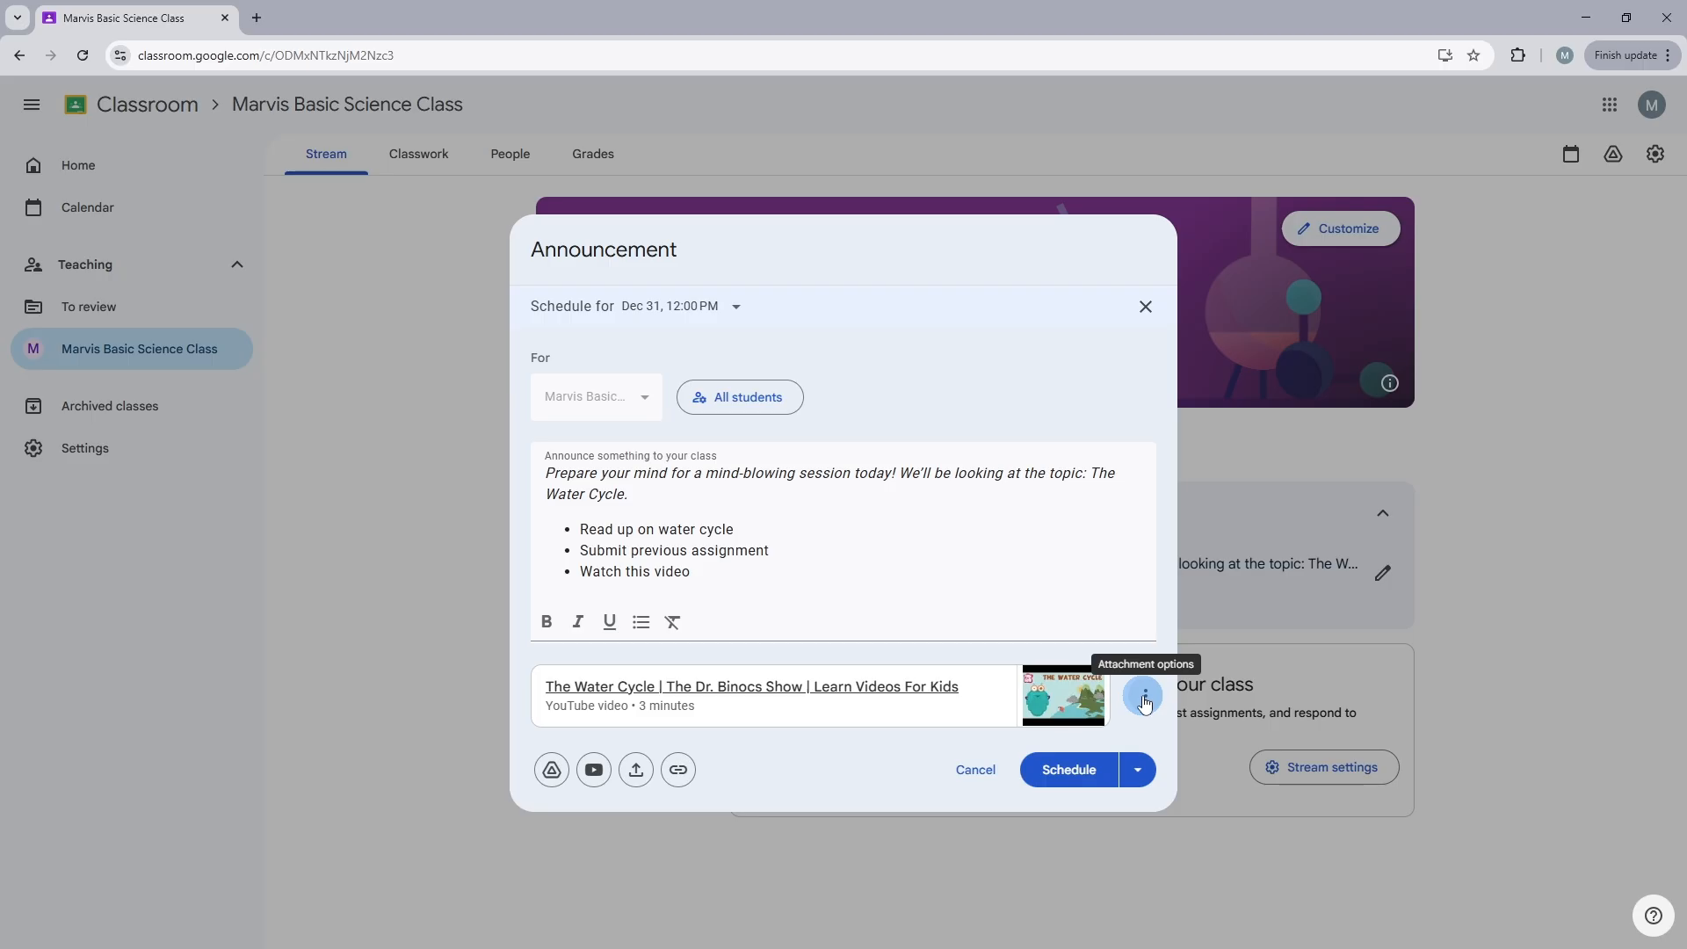
pyautogui.click(1144, 699)
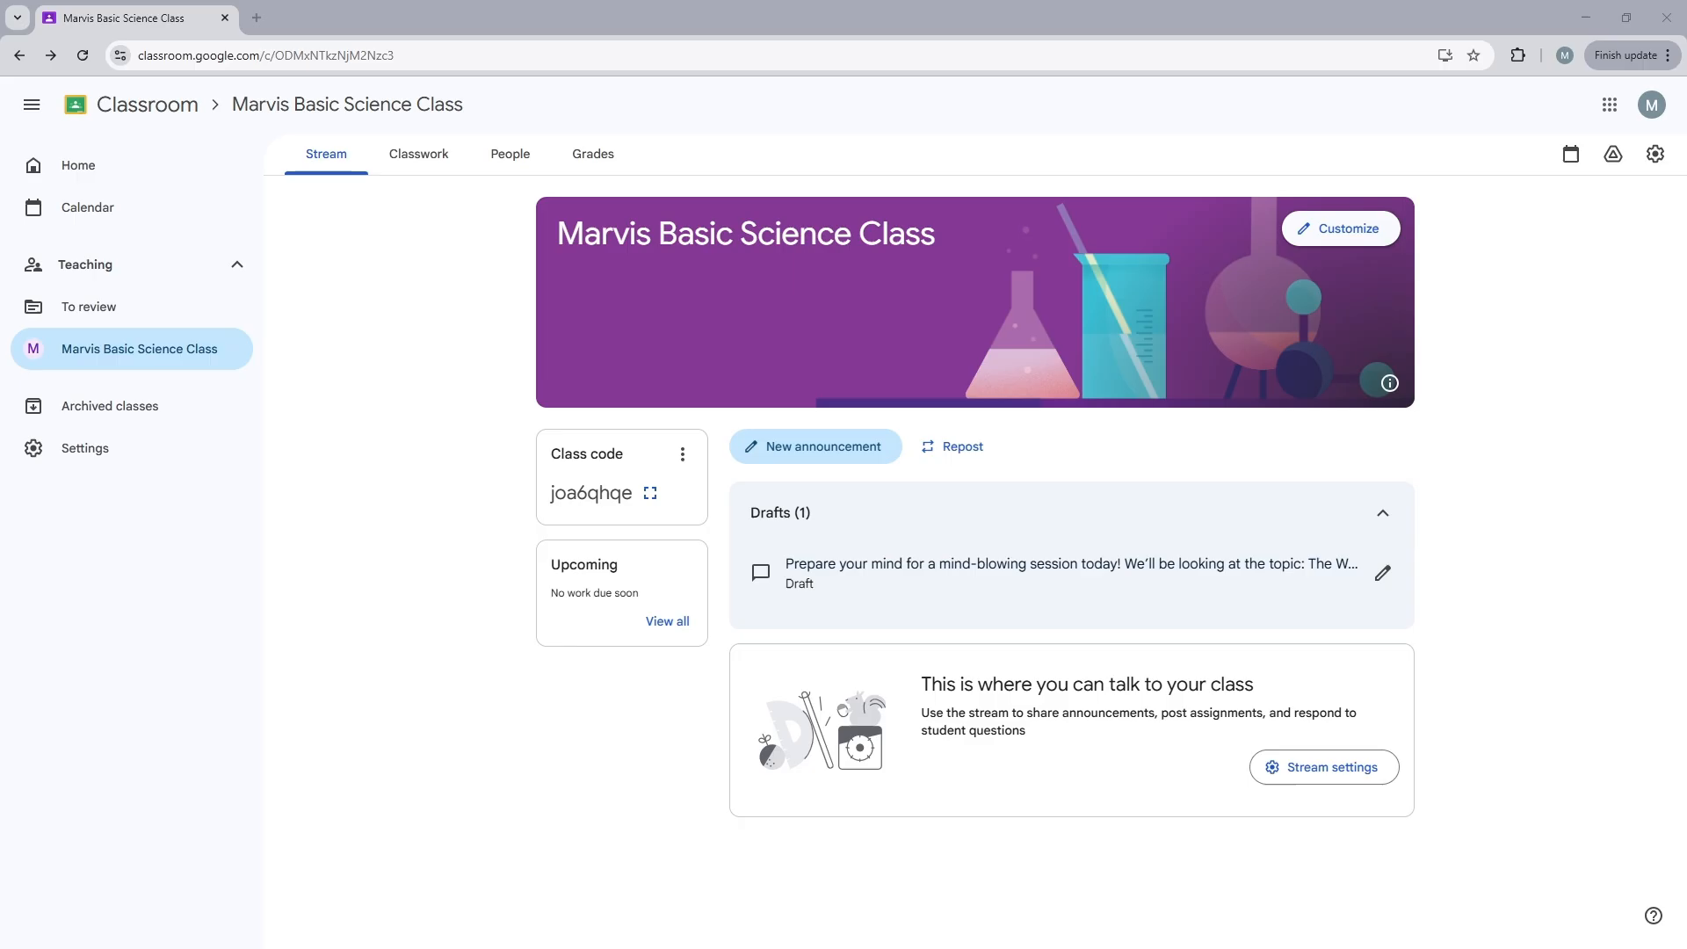
# In the class settings, set the Stream permission to "Only teachers can post or comment" and save the settings.
pyautogui.click(1655, 157)
pyautogui.scroll(-5, 660, 441)
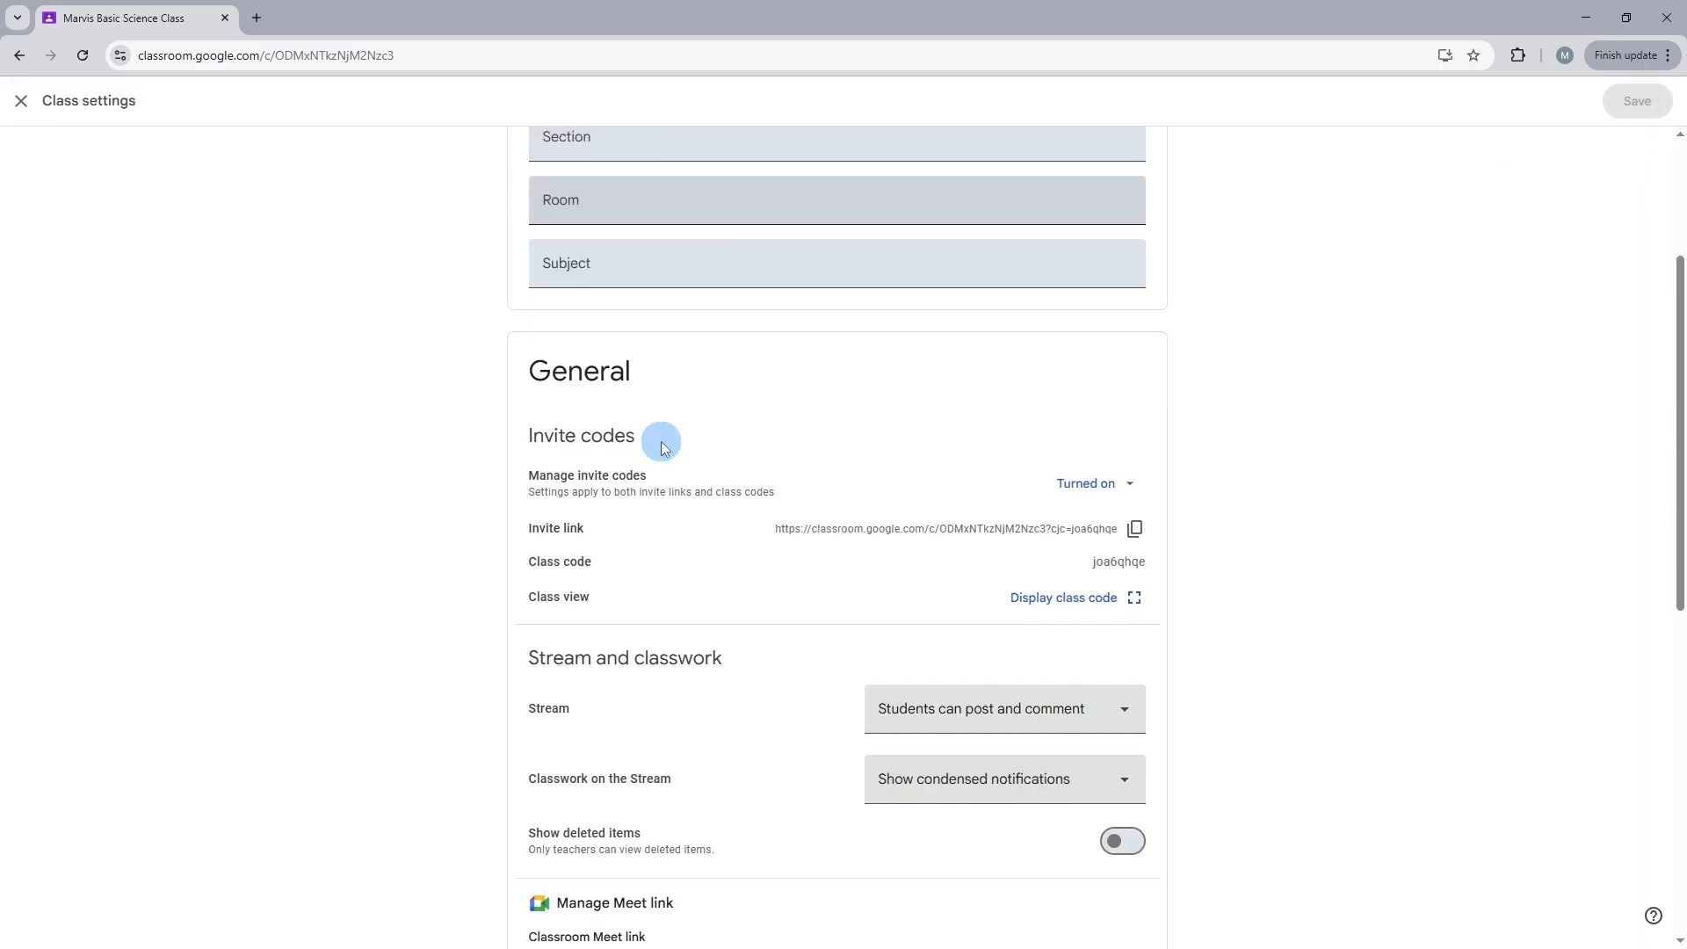
pyautogui.scroll(-1, 661, 446)
pyautogui.moveTo(595, 523); pyautogui.dragTo(527, 524)
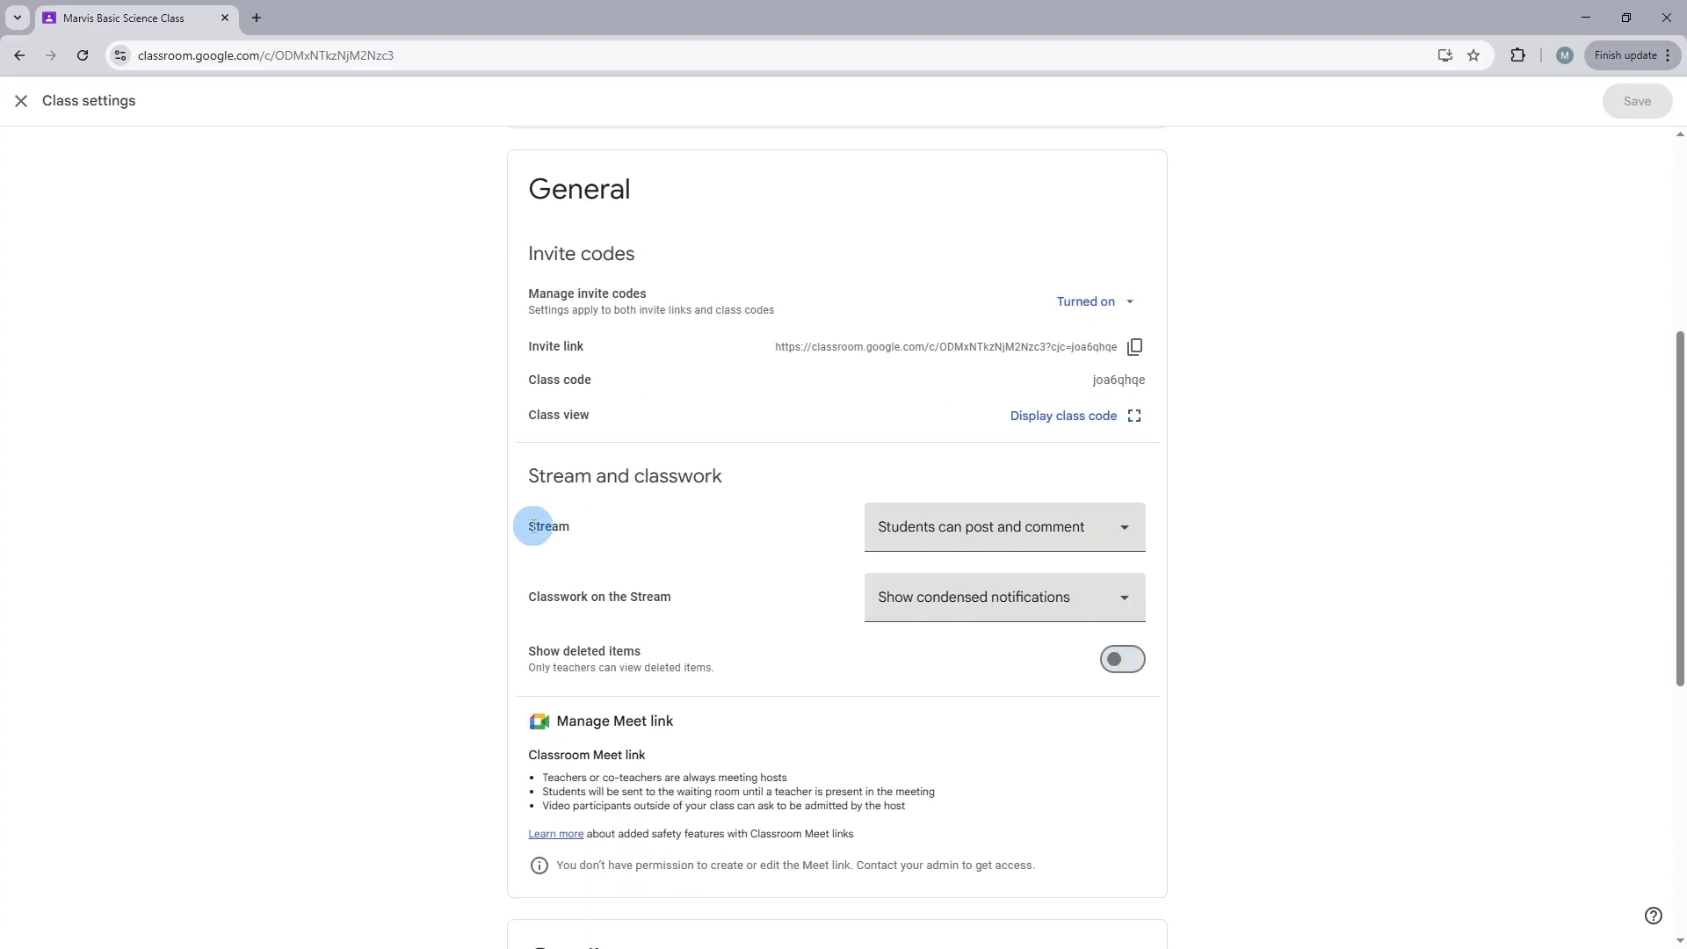
pyautogui.click(1123, 527)
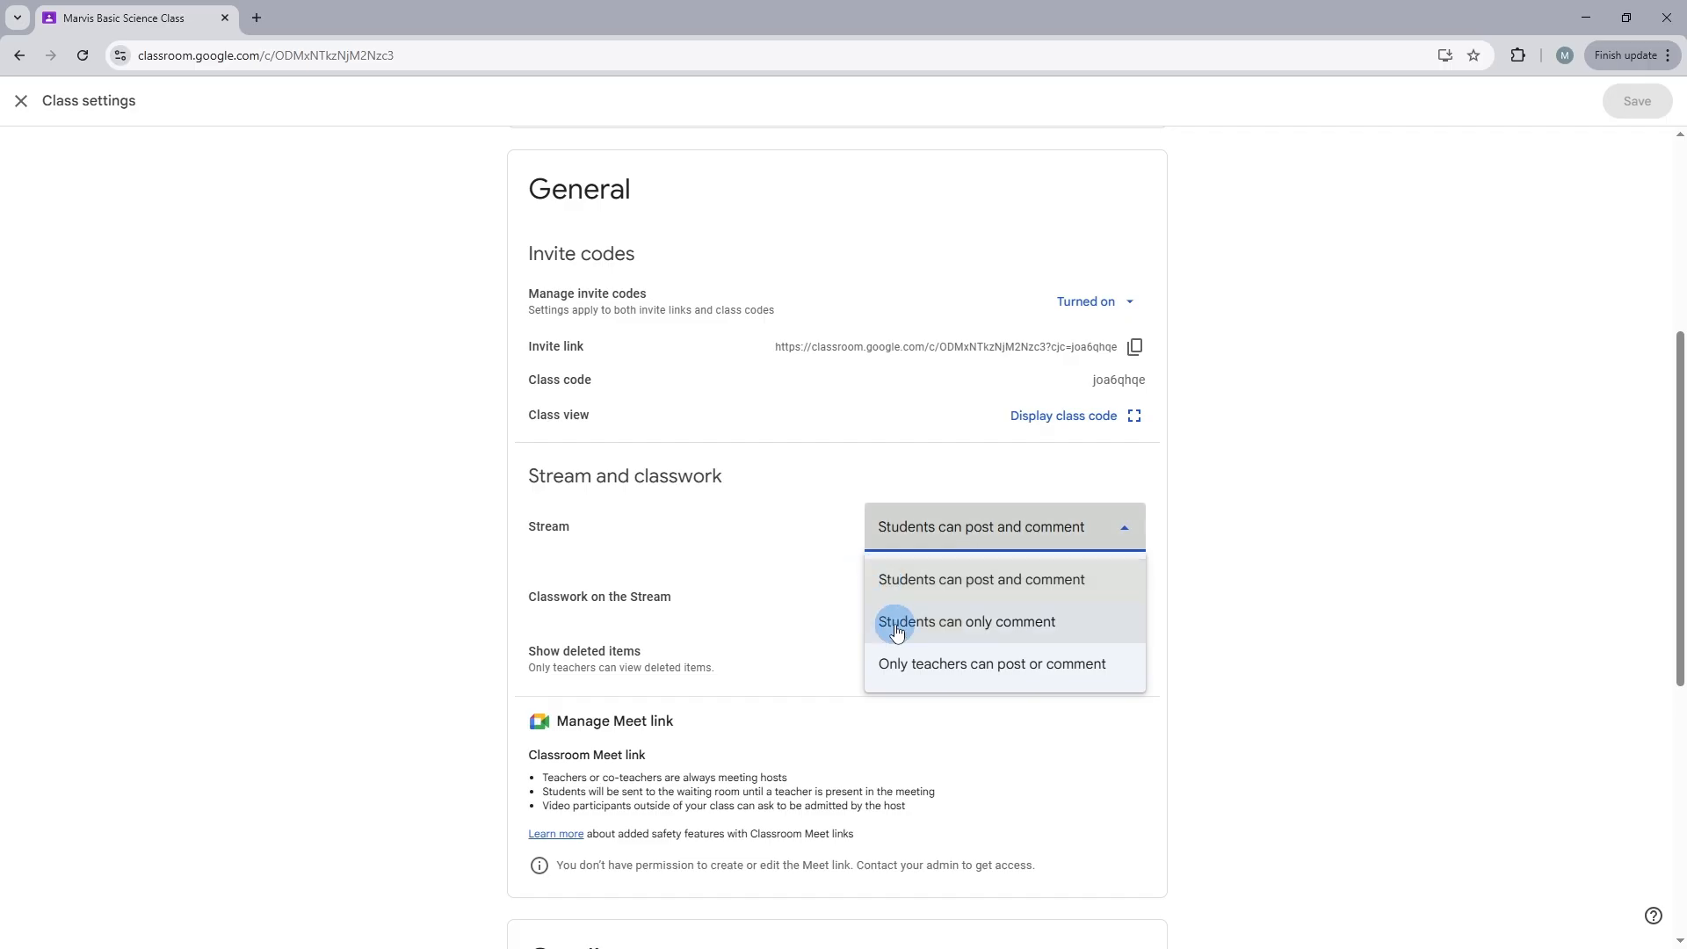
pyautogui.click(980, 677)
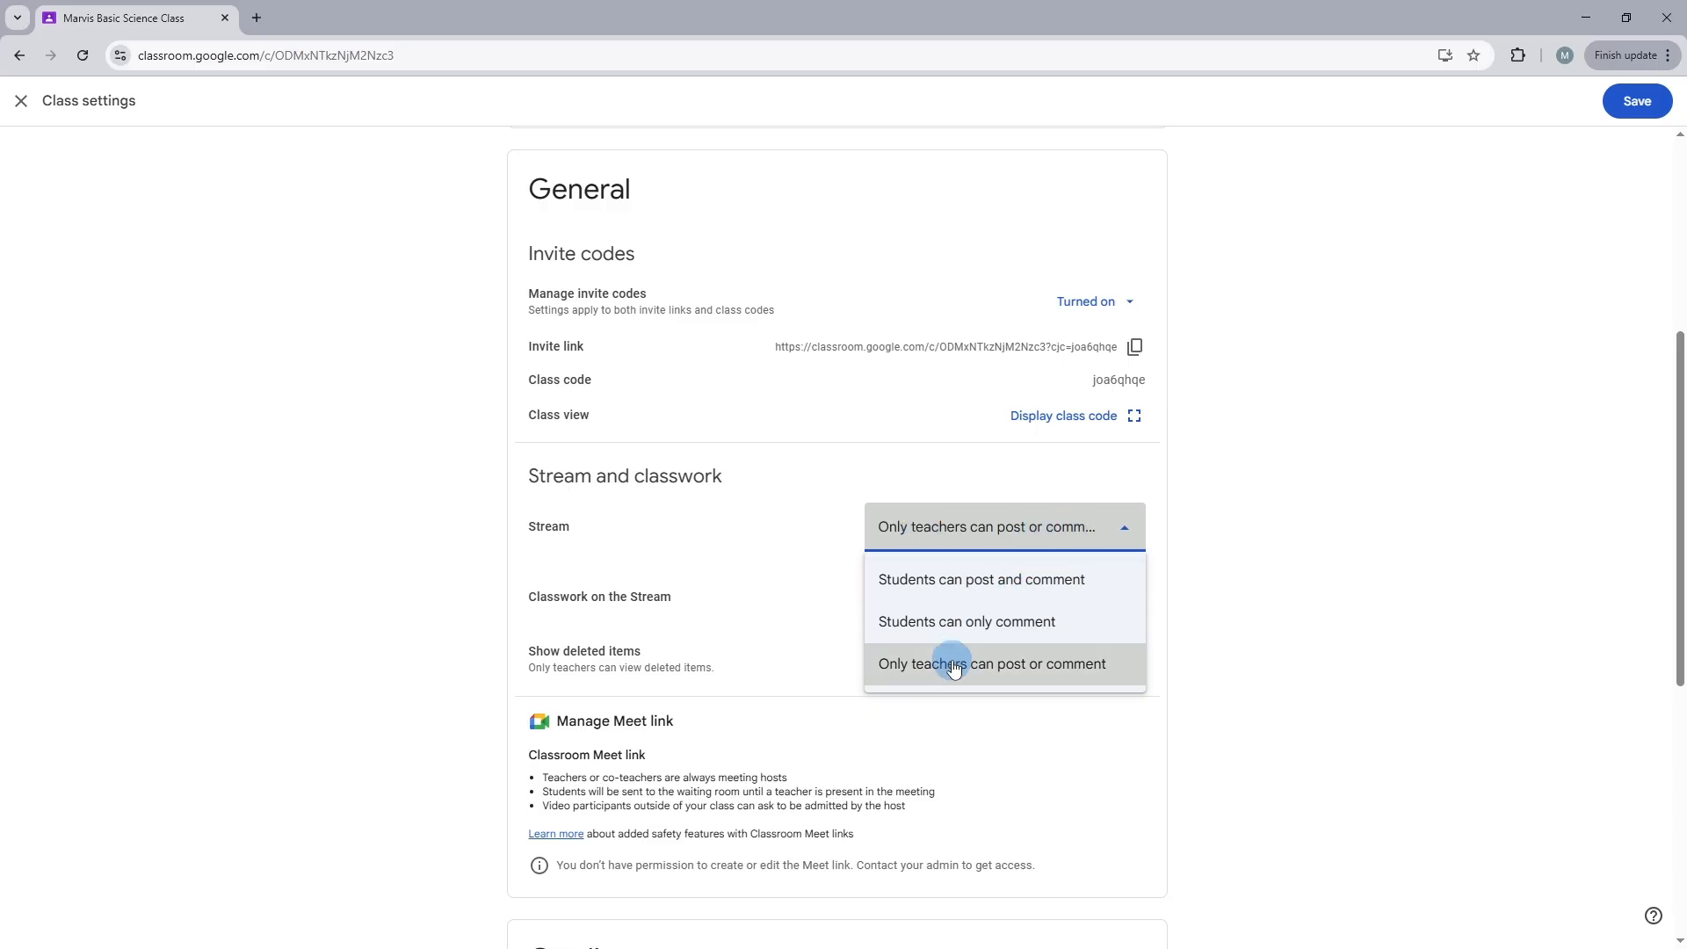
pyautogui.click(1056, 522)
pyautogui.scroll(-3, 1046, 583)
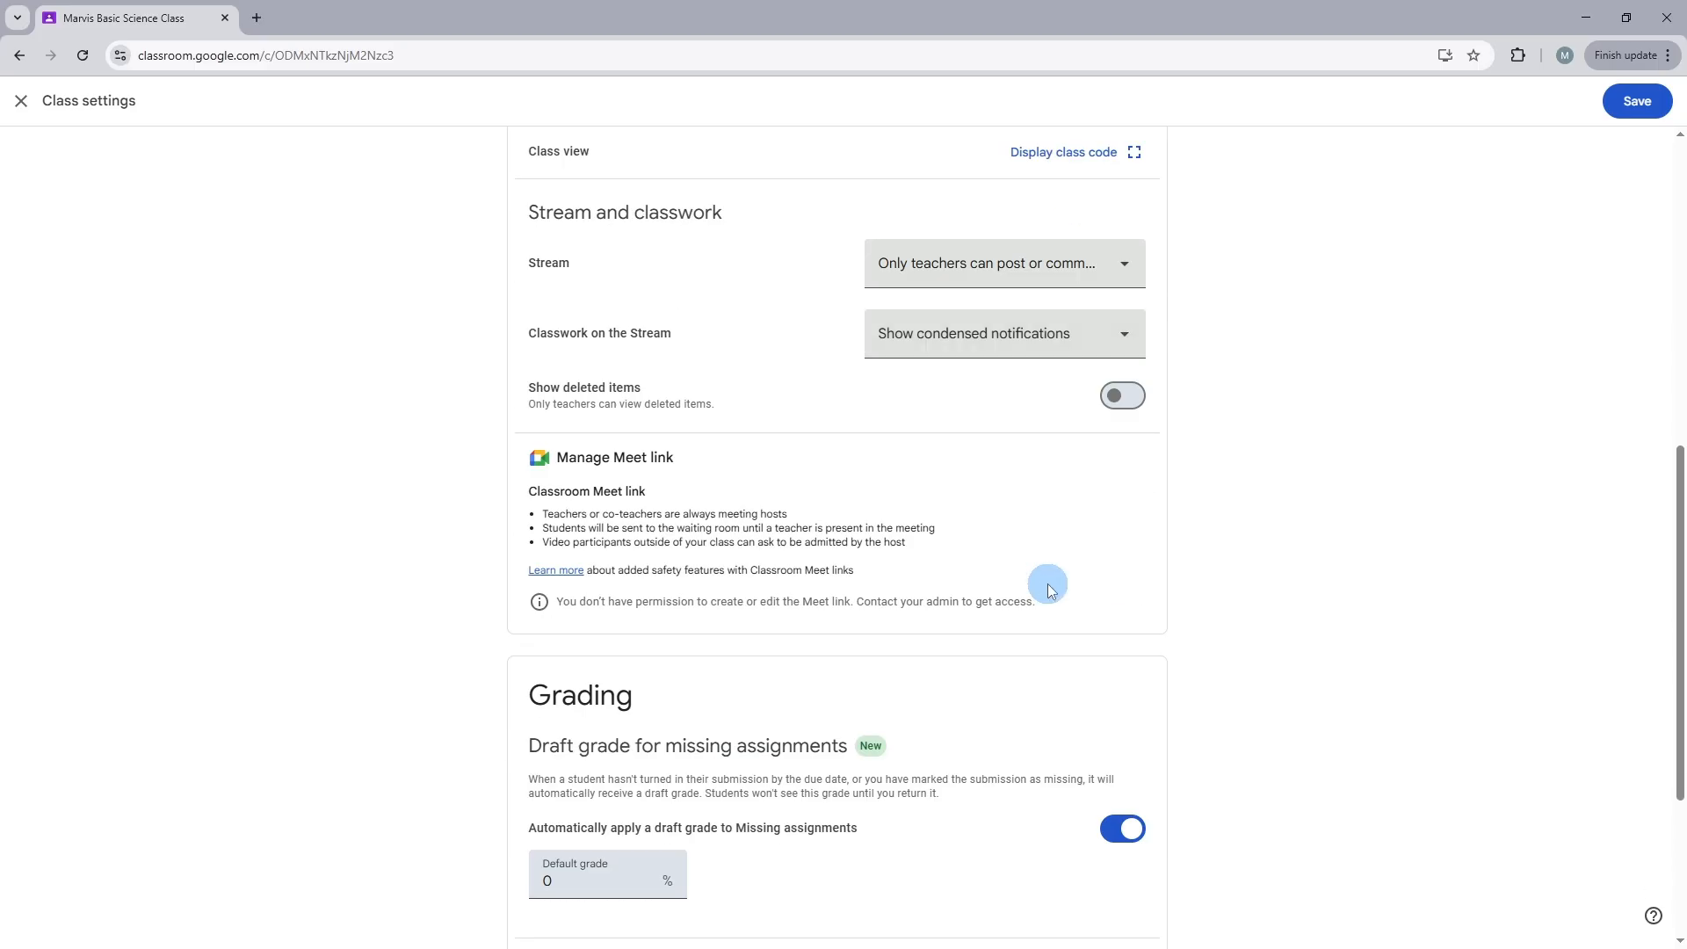
pyautogui.scroll(-4, 1046, 584)
pyautogui.scroll(10, 966, 439)
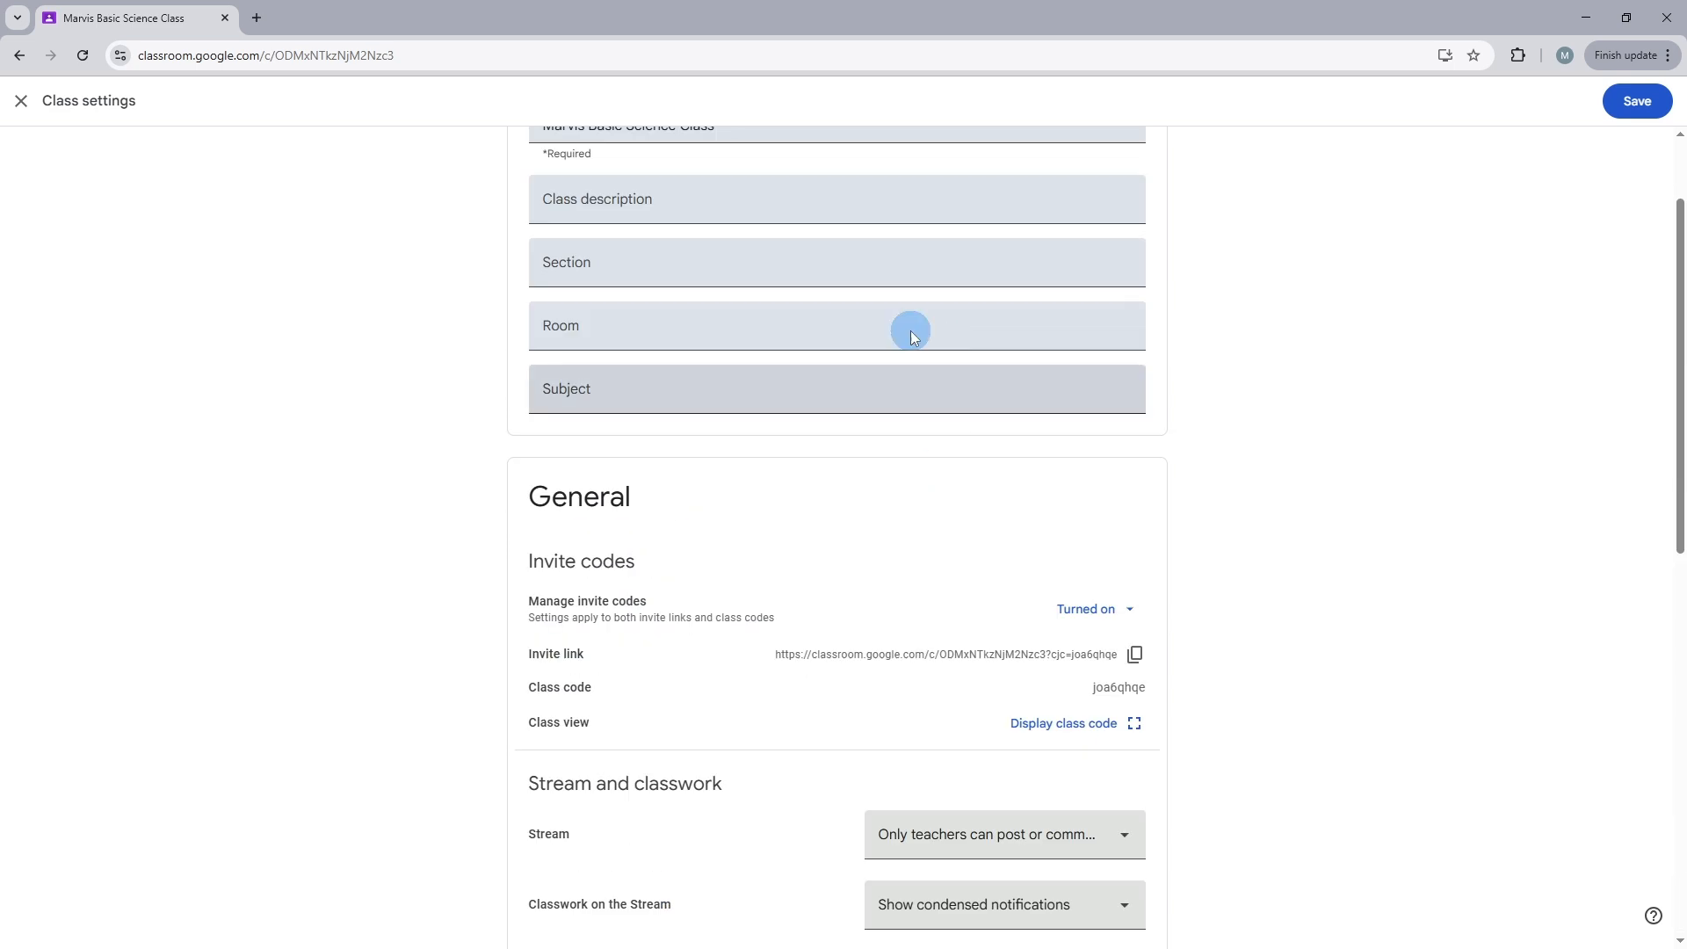
pyautogui.click(1637, 109)
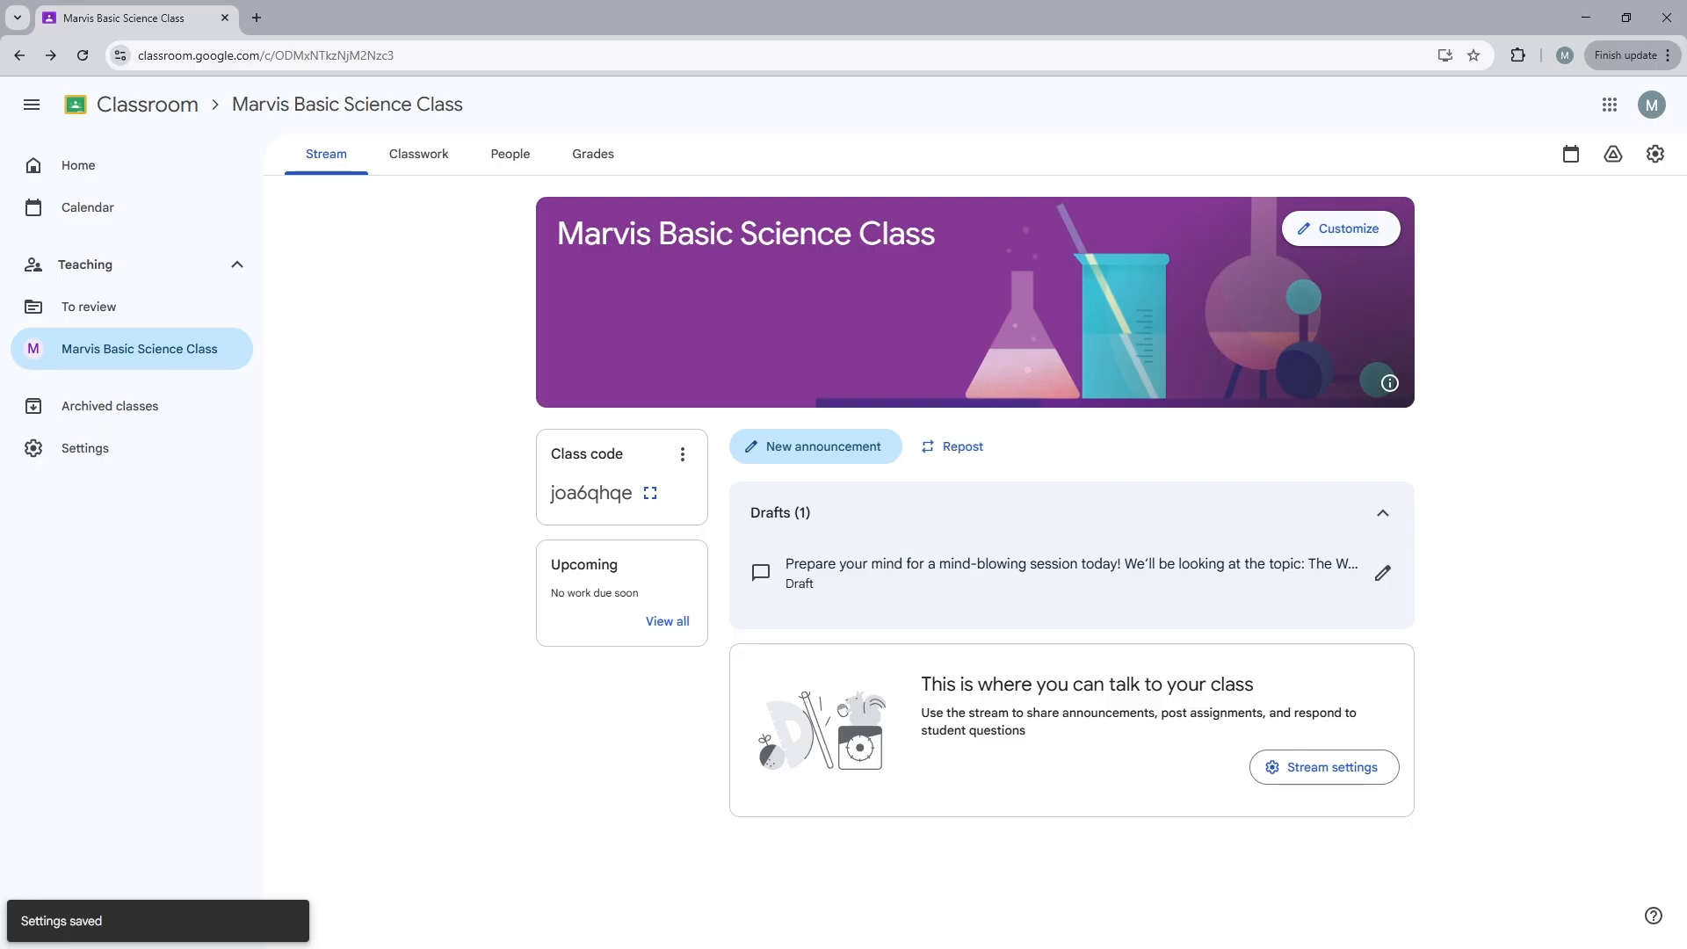
# Create a new classwork material and title it "The water cycle. Material".
pyautogui.click(402, 164)
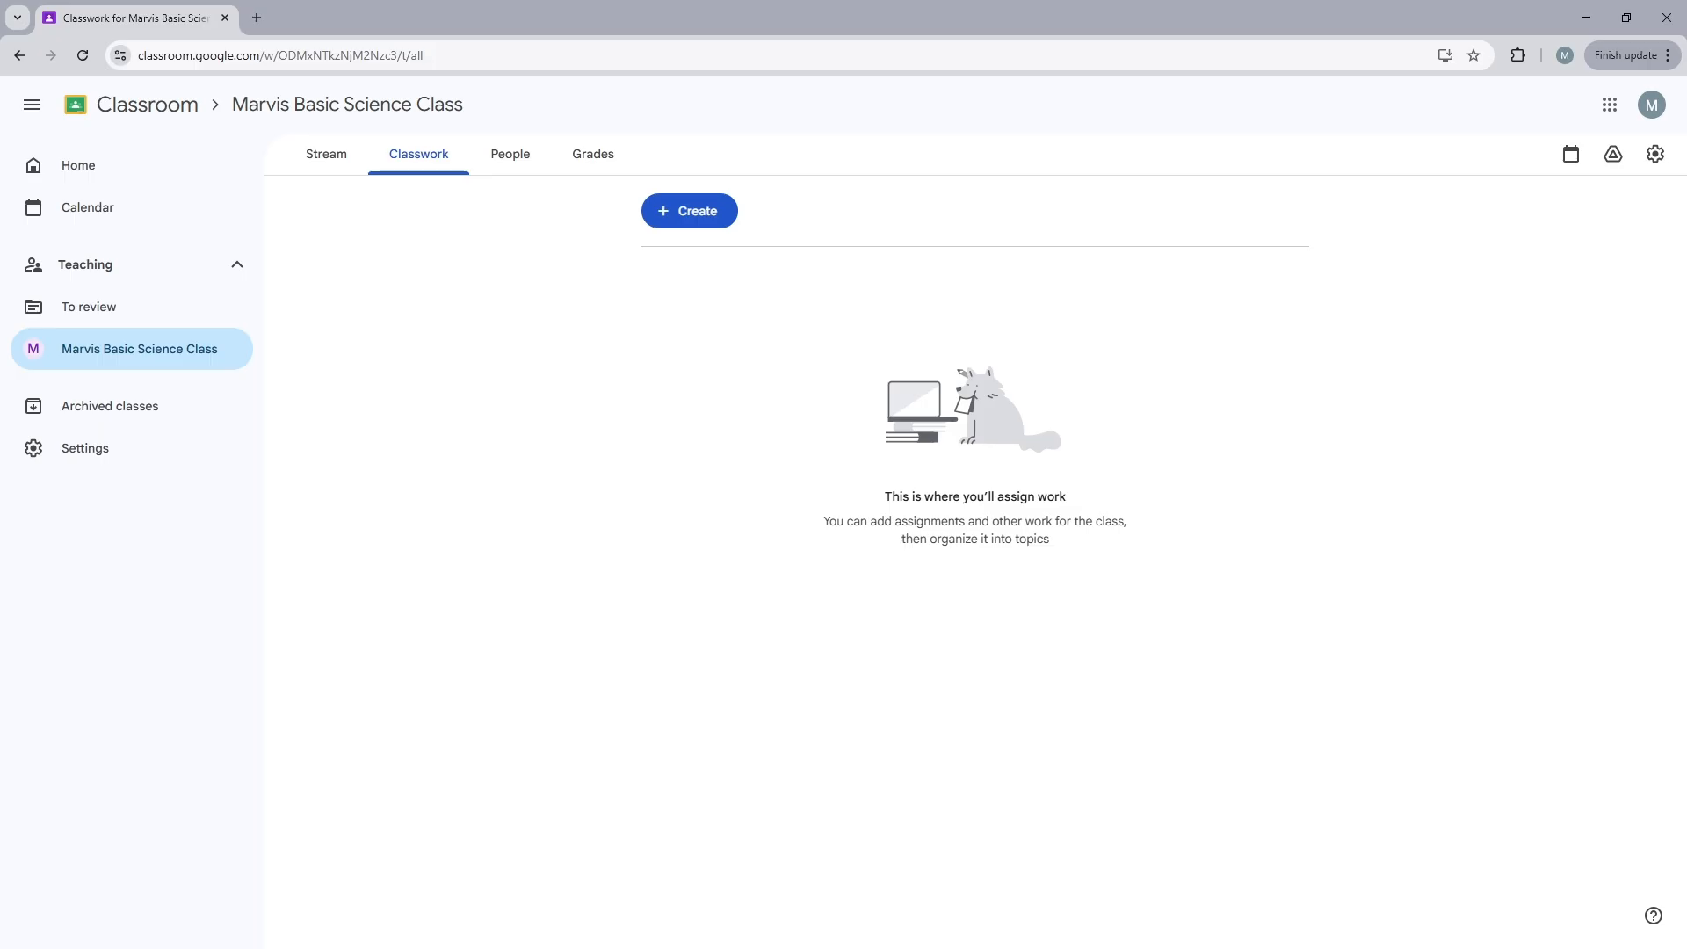
pyautogui.click(696, 222)
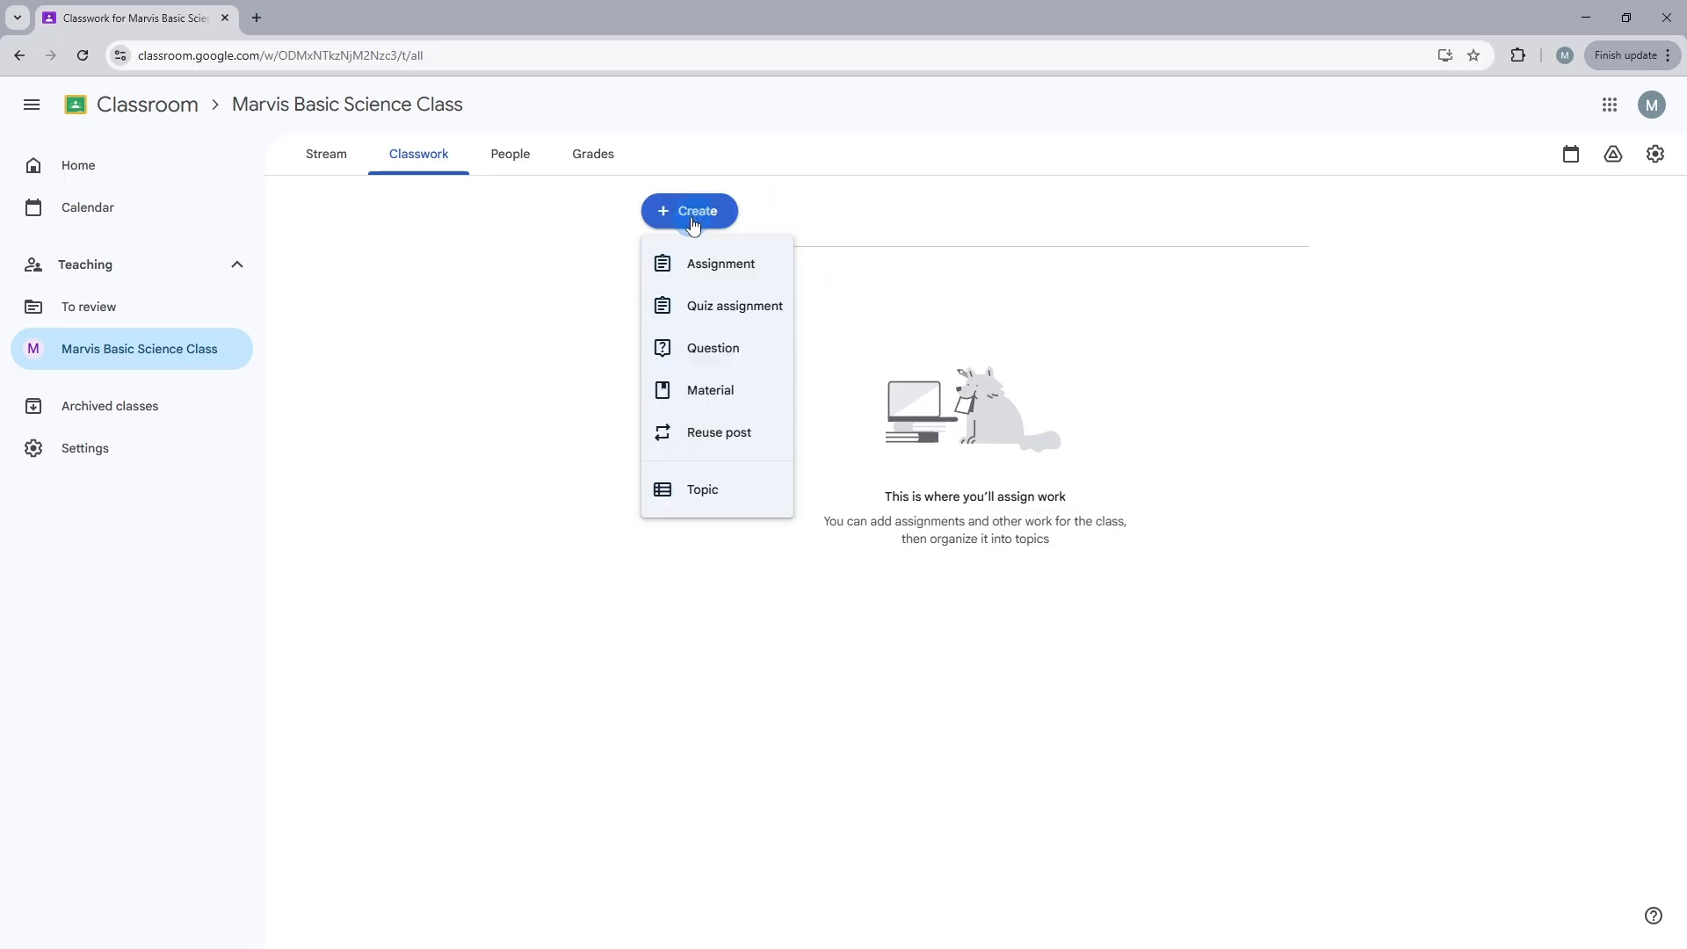
pyautogui.click(662, 398)
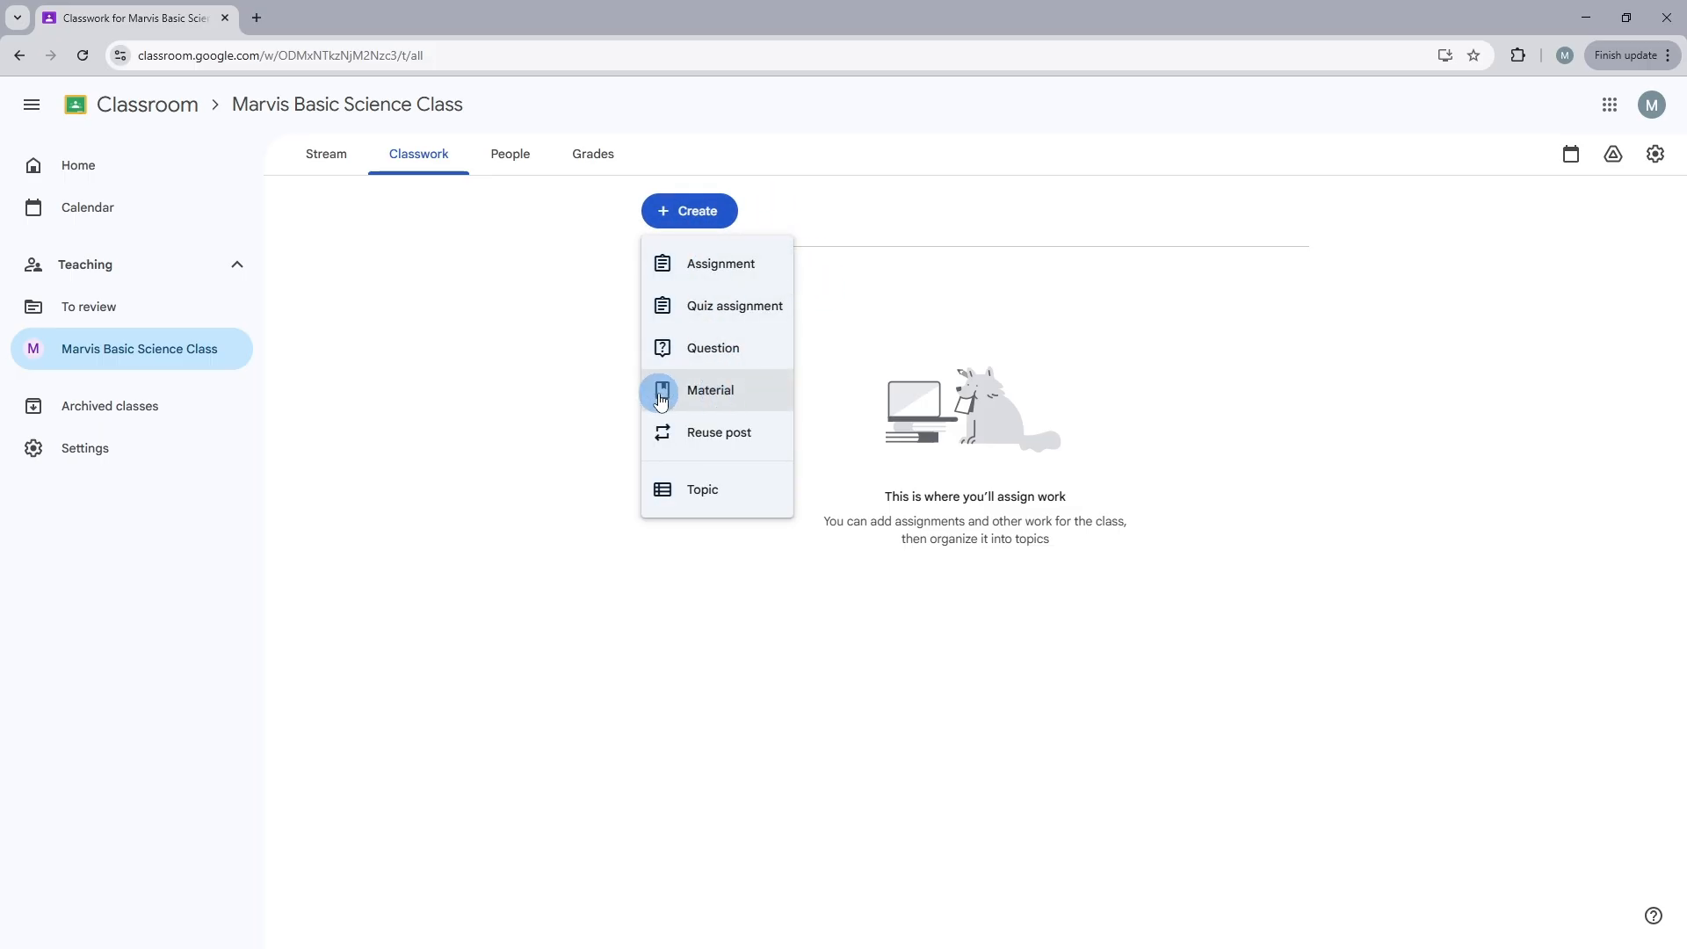
pyautogui.click(731, 399)
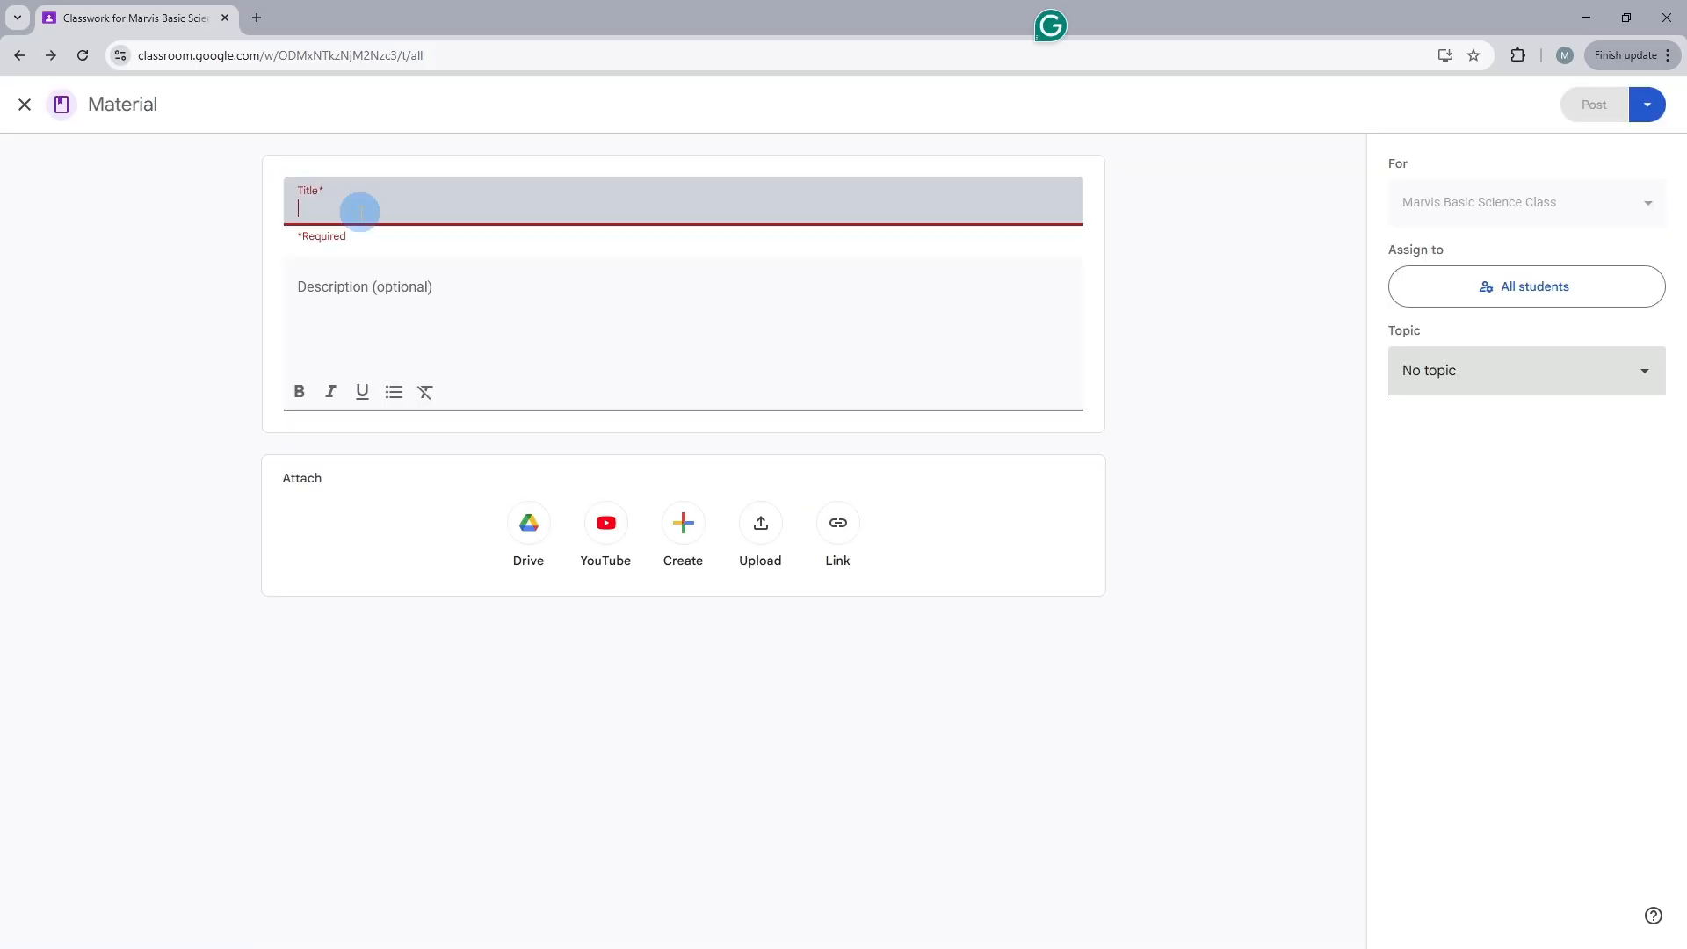
pyautogui.write('The water ')
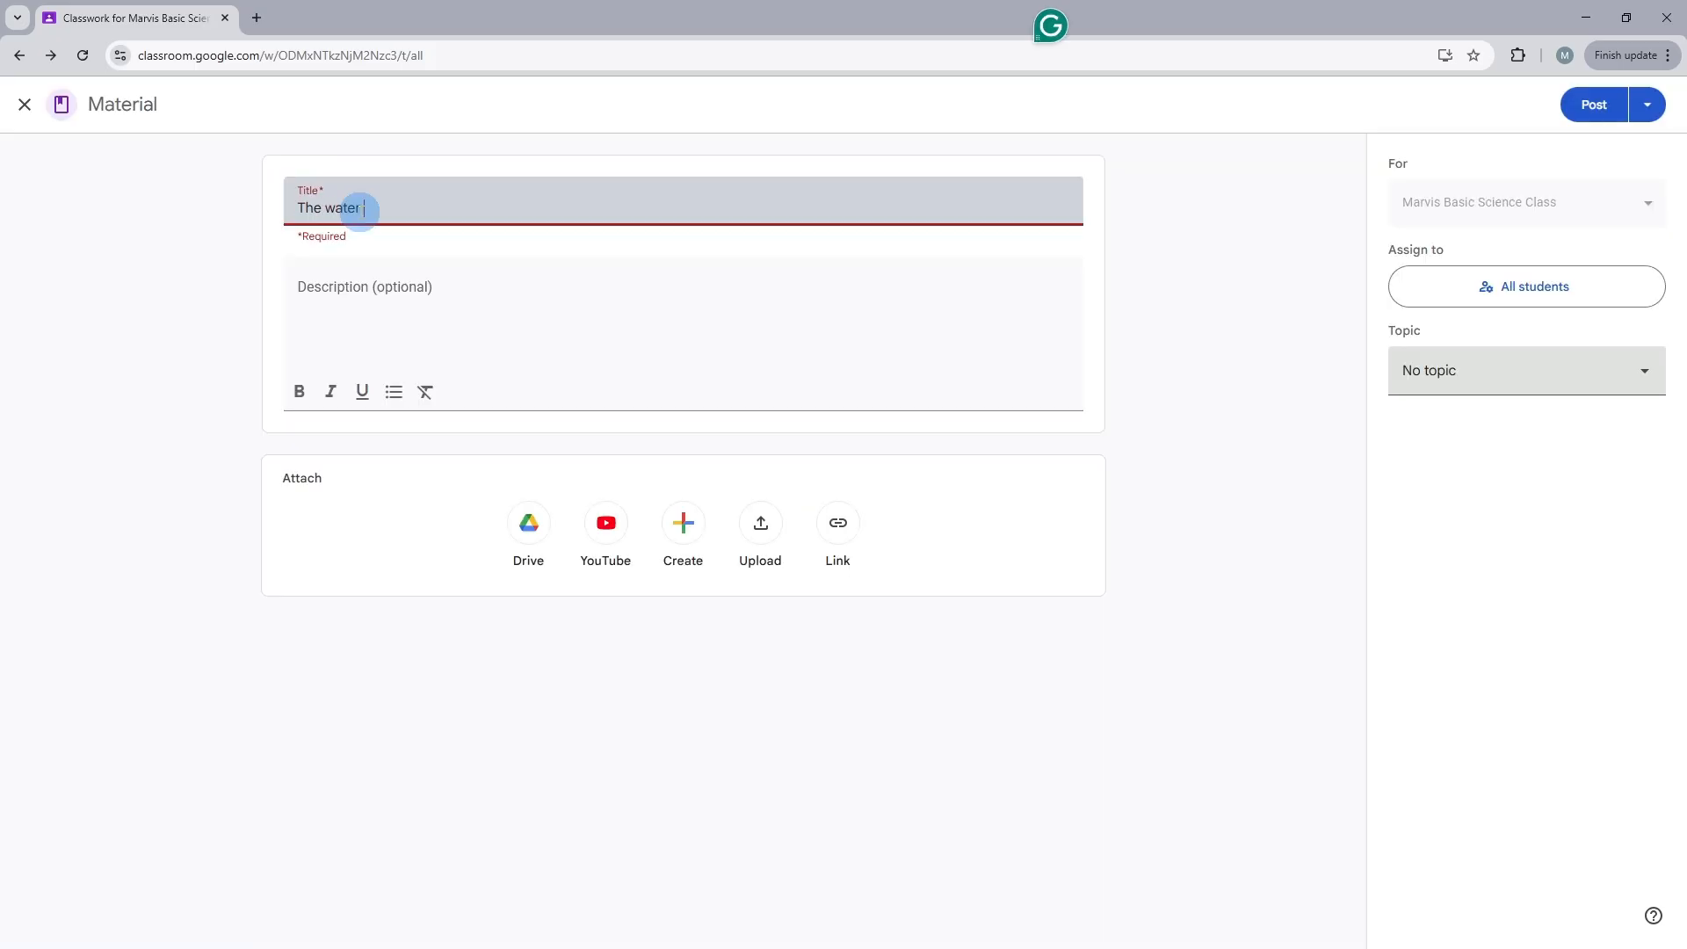
pyautogui.write('cycle. Material')
# Add the description heading "Evaporation" and below it the paragraph beginning "This happens when the sun heats up water found in oceans, lakes, and rivers.".
pyautogui.click(425, 285)
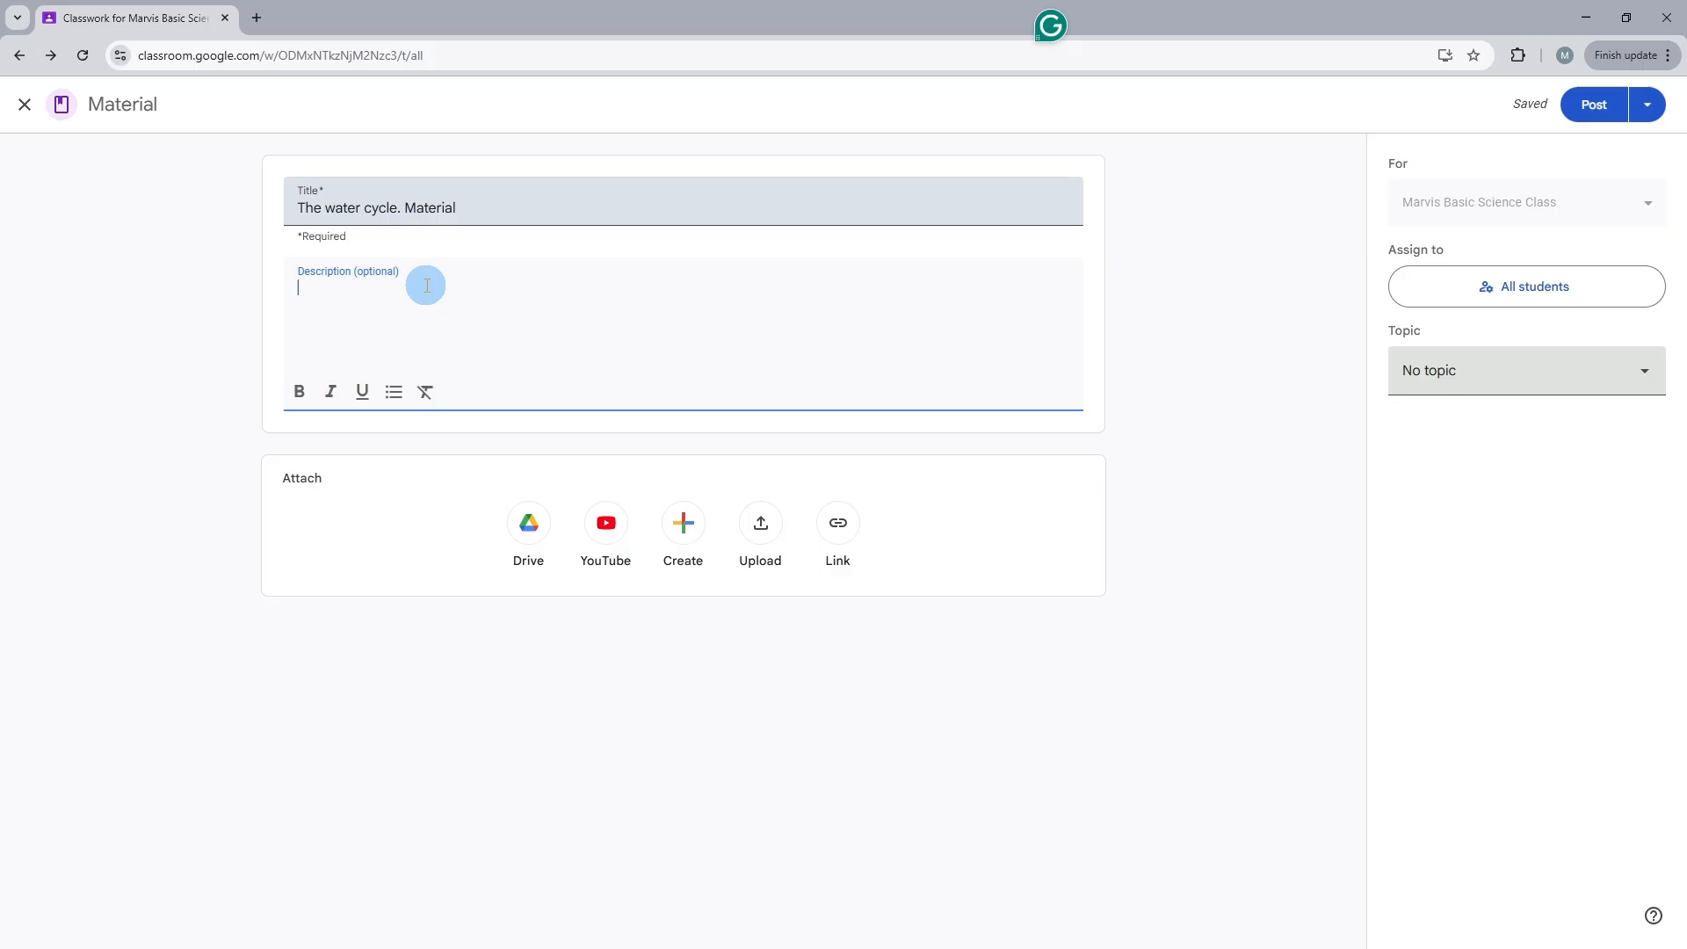
pyautogui.click(527, 544)
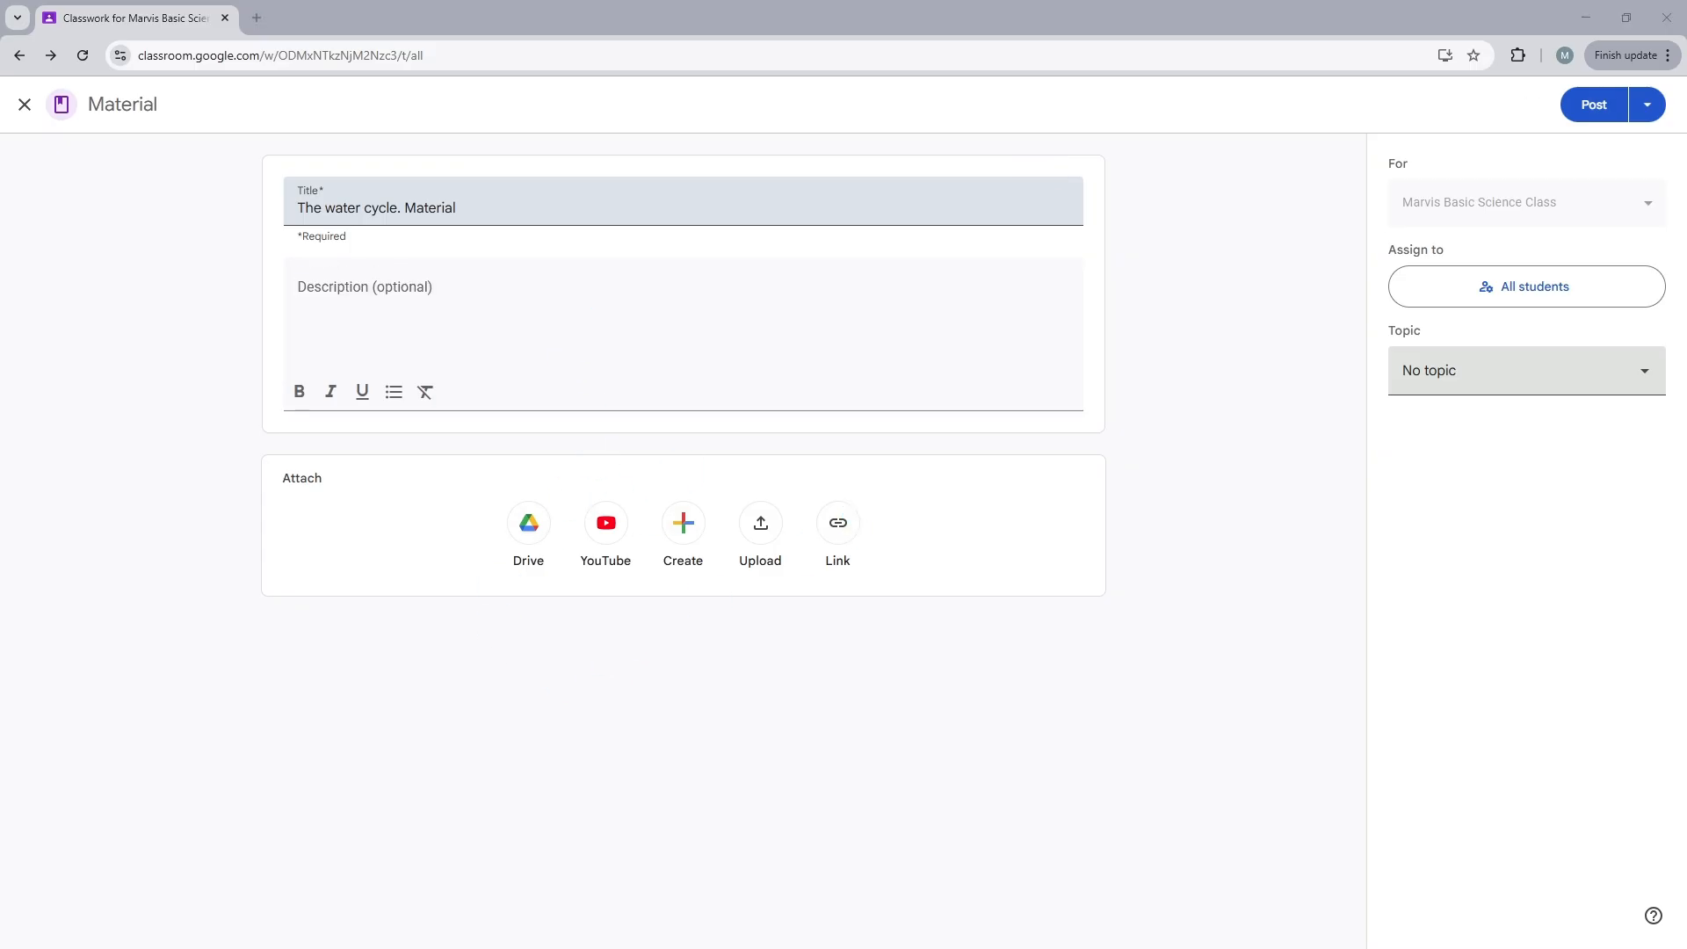
pyautogui.click(384, 293)
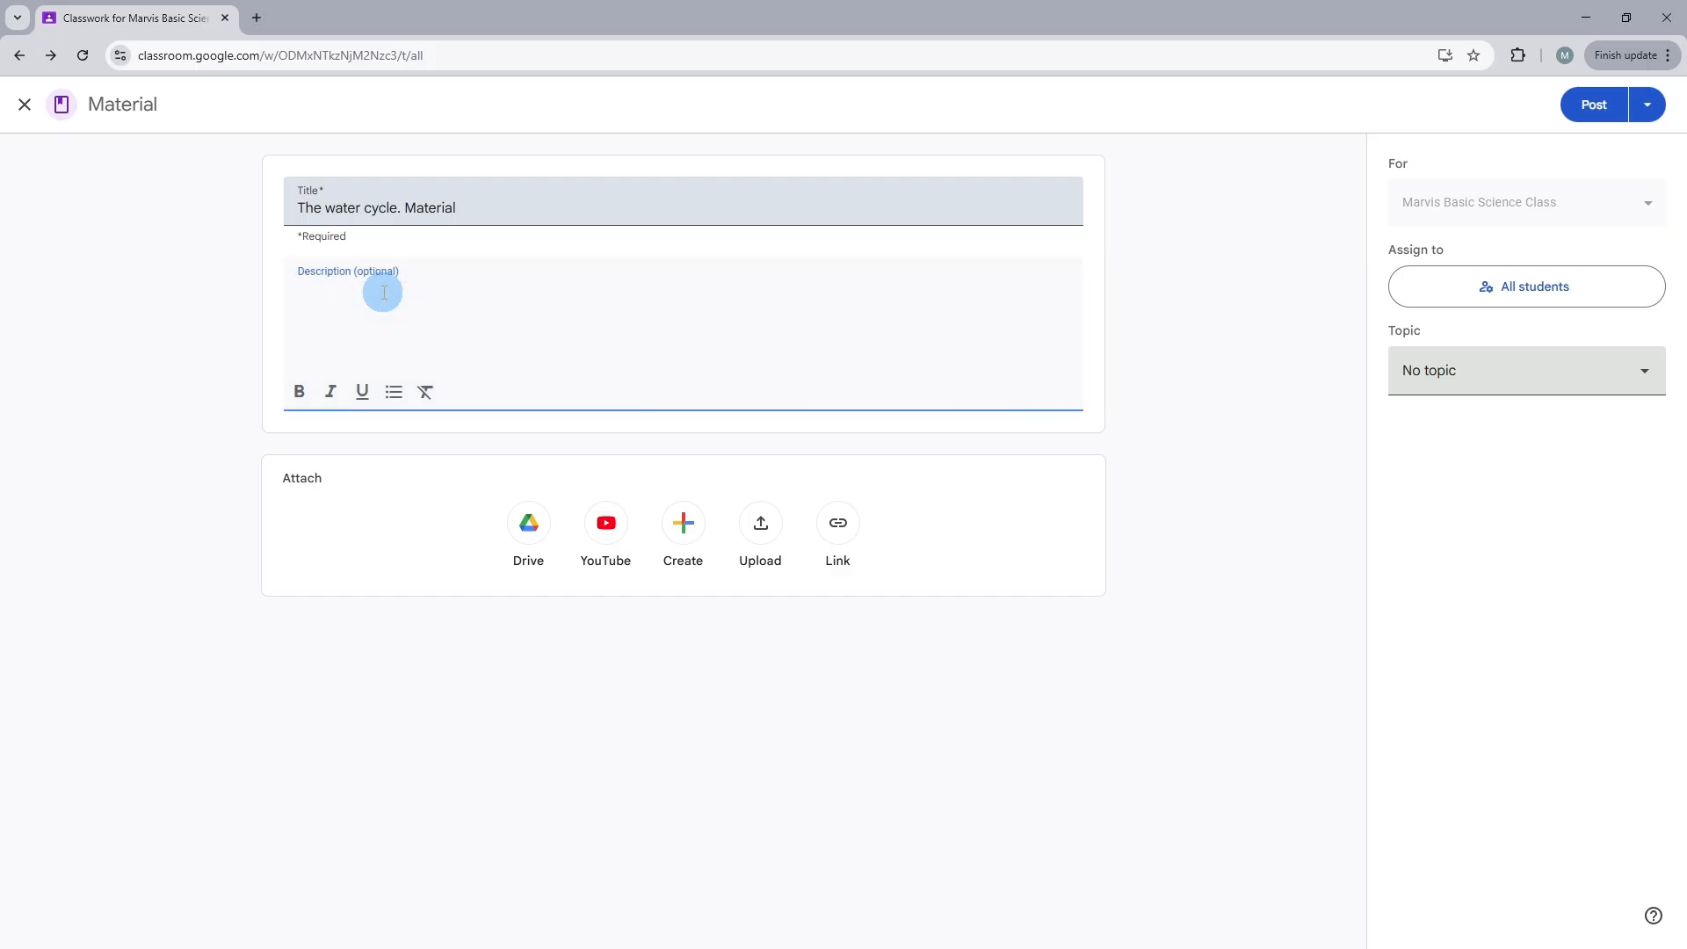
pyautogui.write('Evaporation')
pyautogui.press('Return')
pyautogui.write('This happens when the sun heats up water found in oceans, lakes, and rivers. The water gets warm, turns into vapor, and rises into the air.')
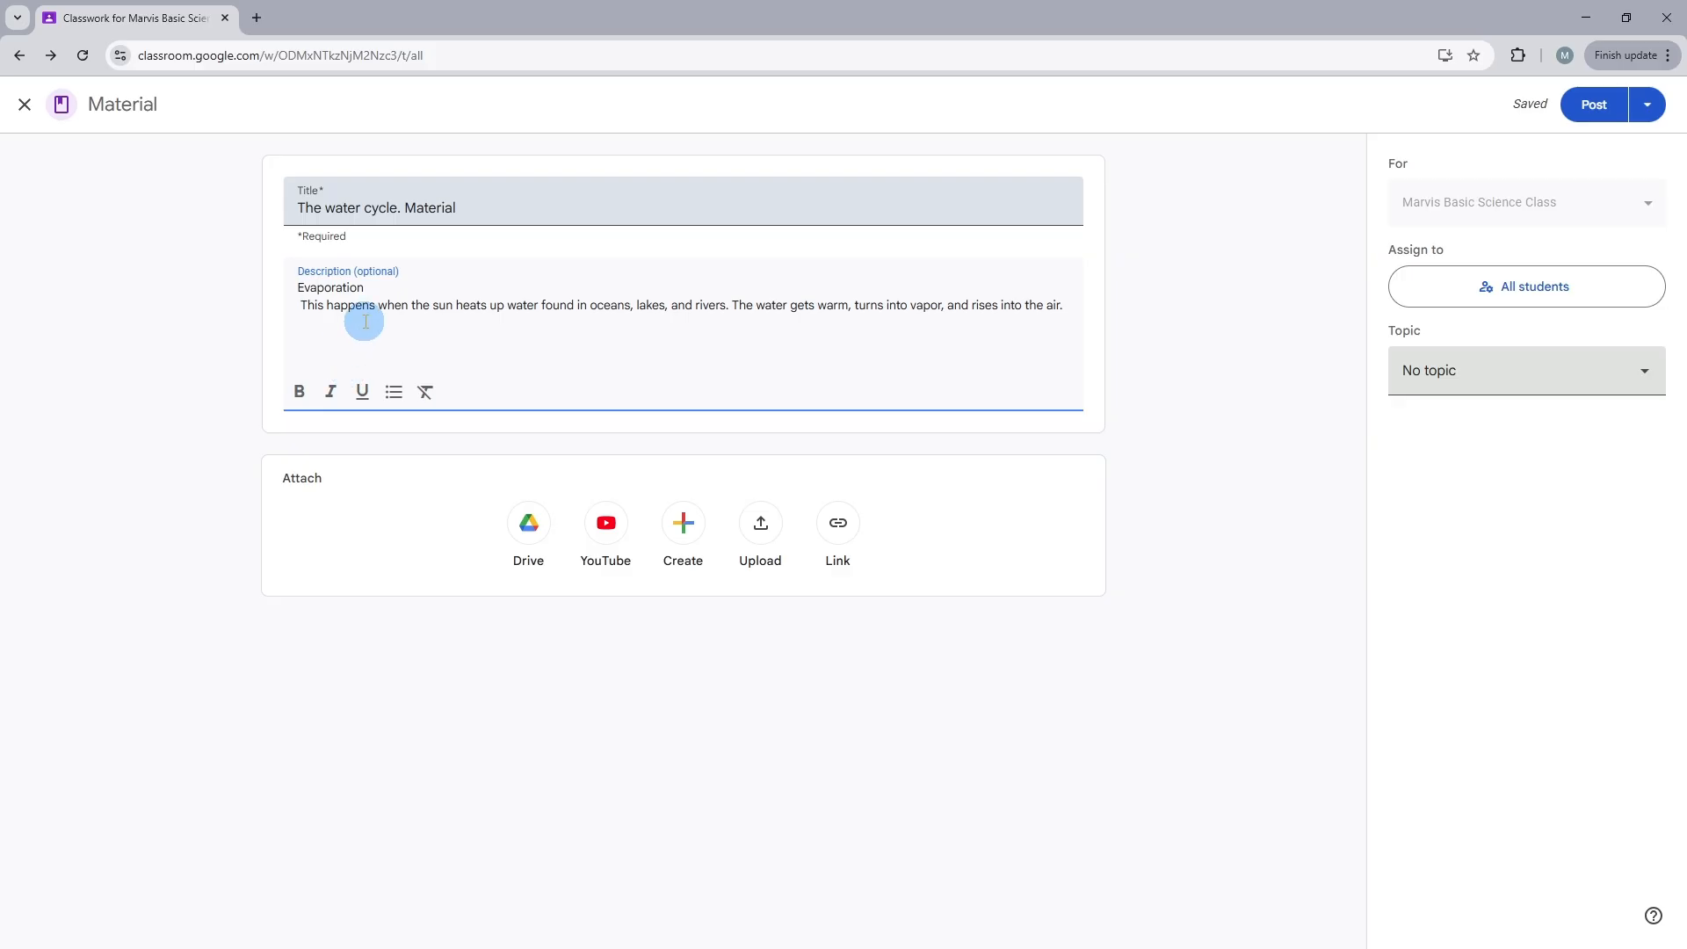
pyautogui.press('Home')
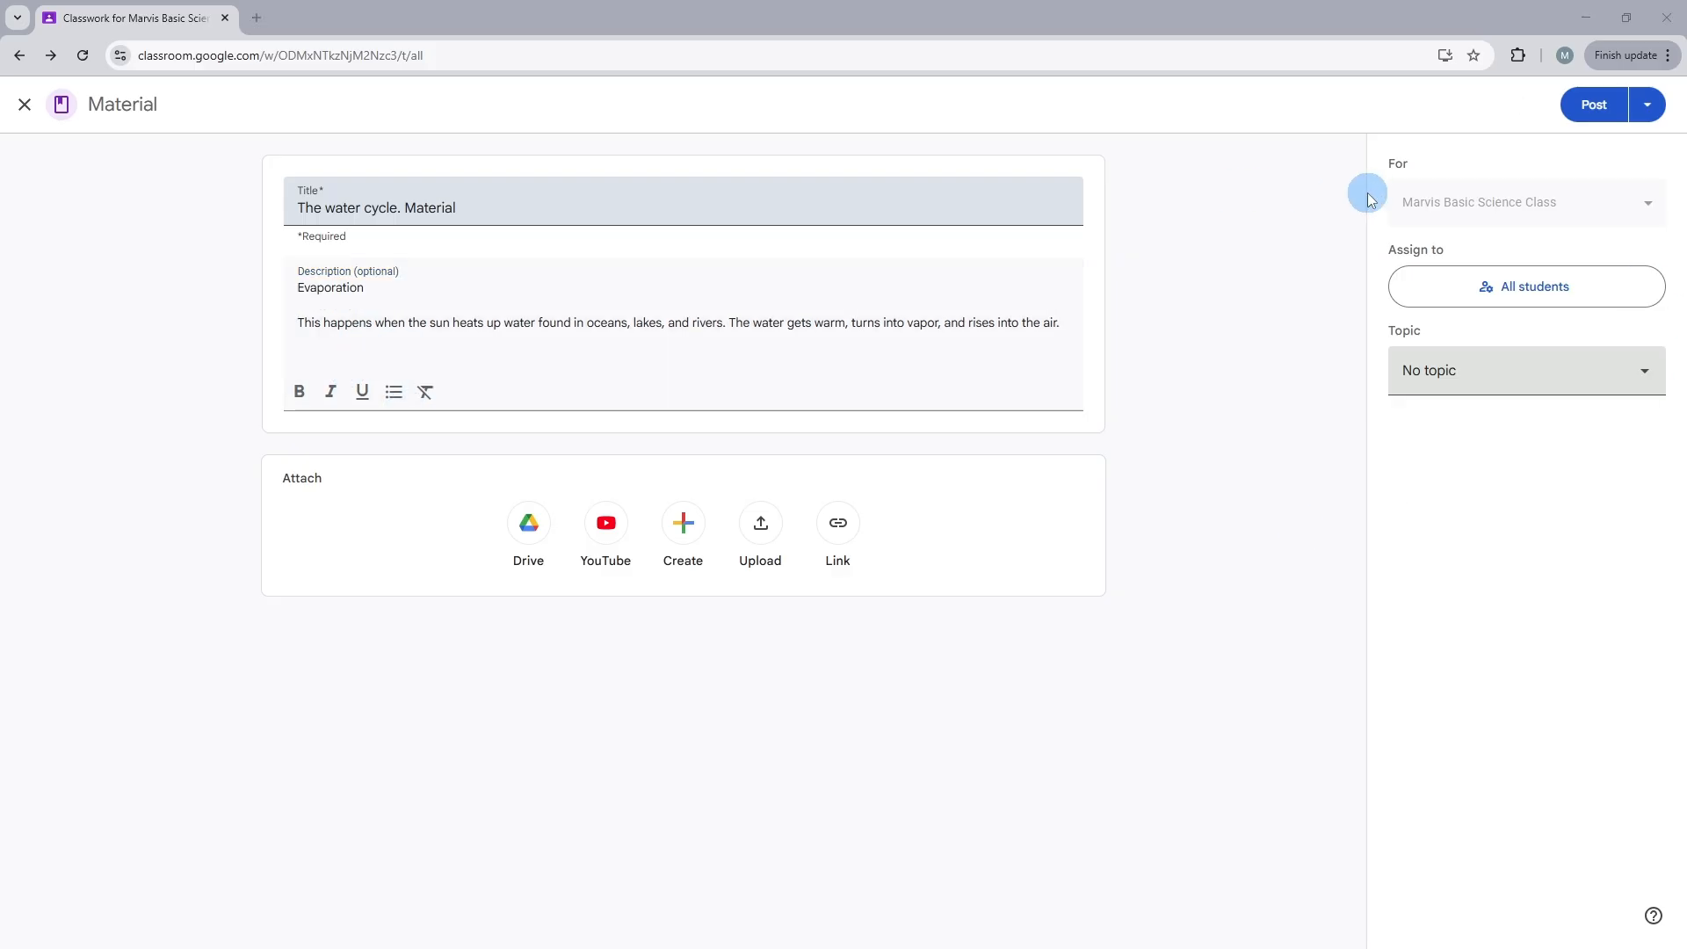
# Keep the material assigned to all students and create the topic "The Water Cycle" for it.
pyautogui.click(1519, 294)
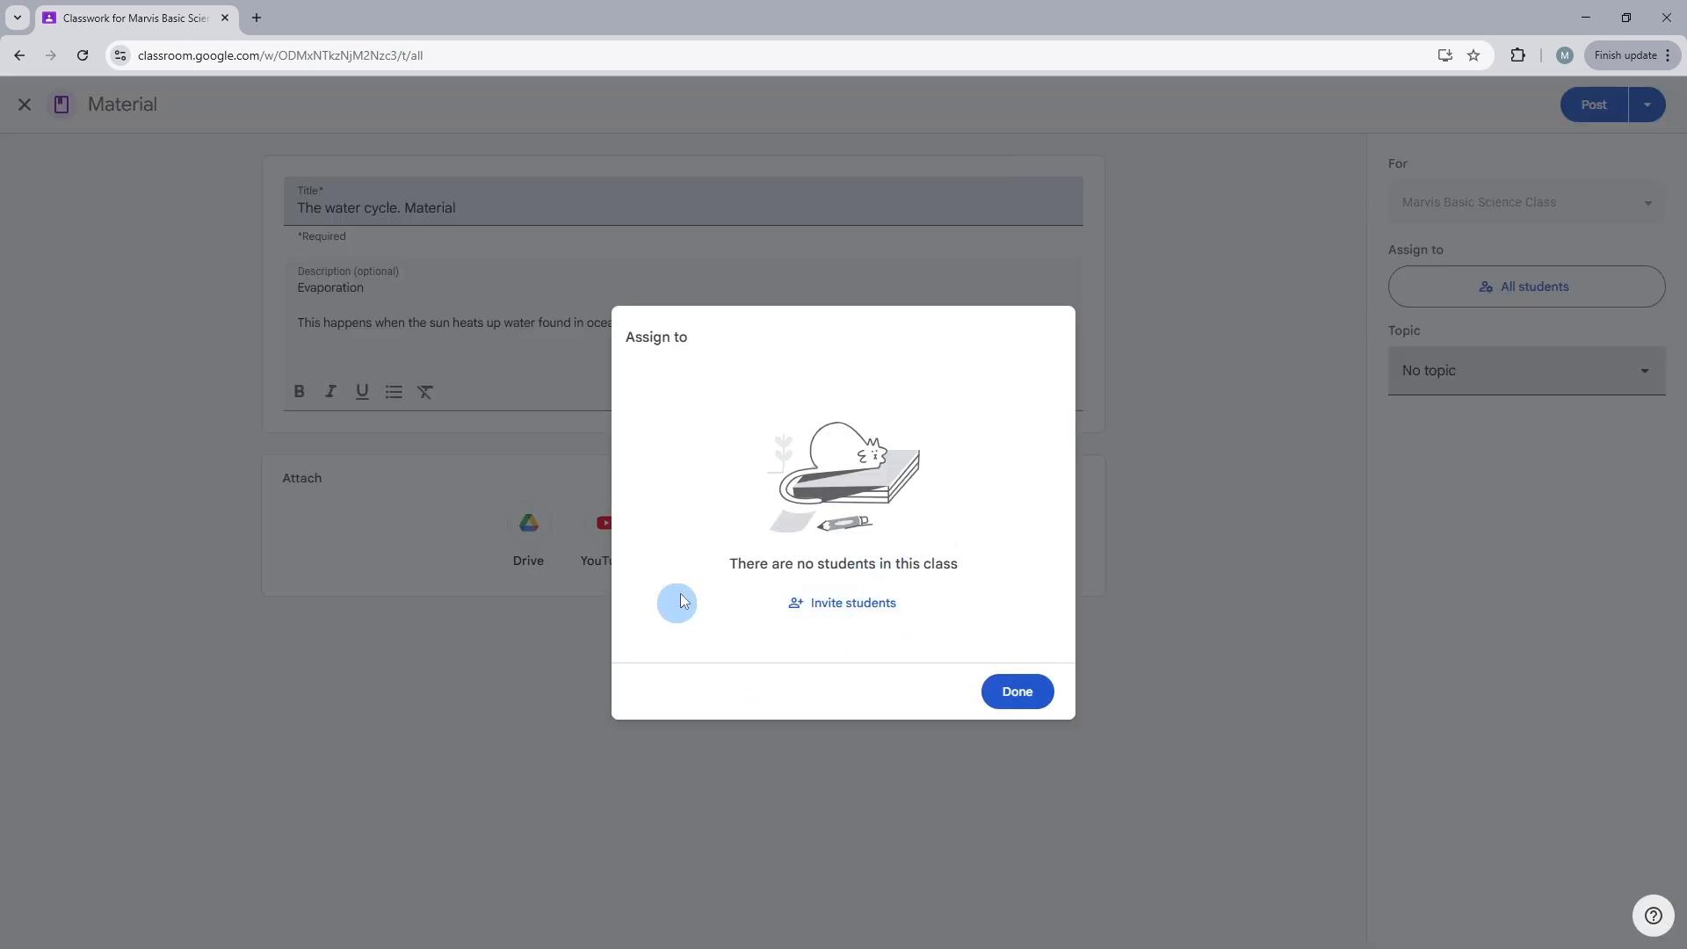
pyautogui.click(1015, 691)
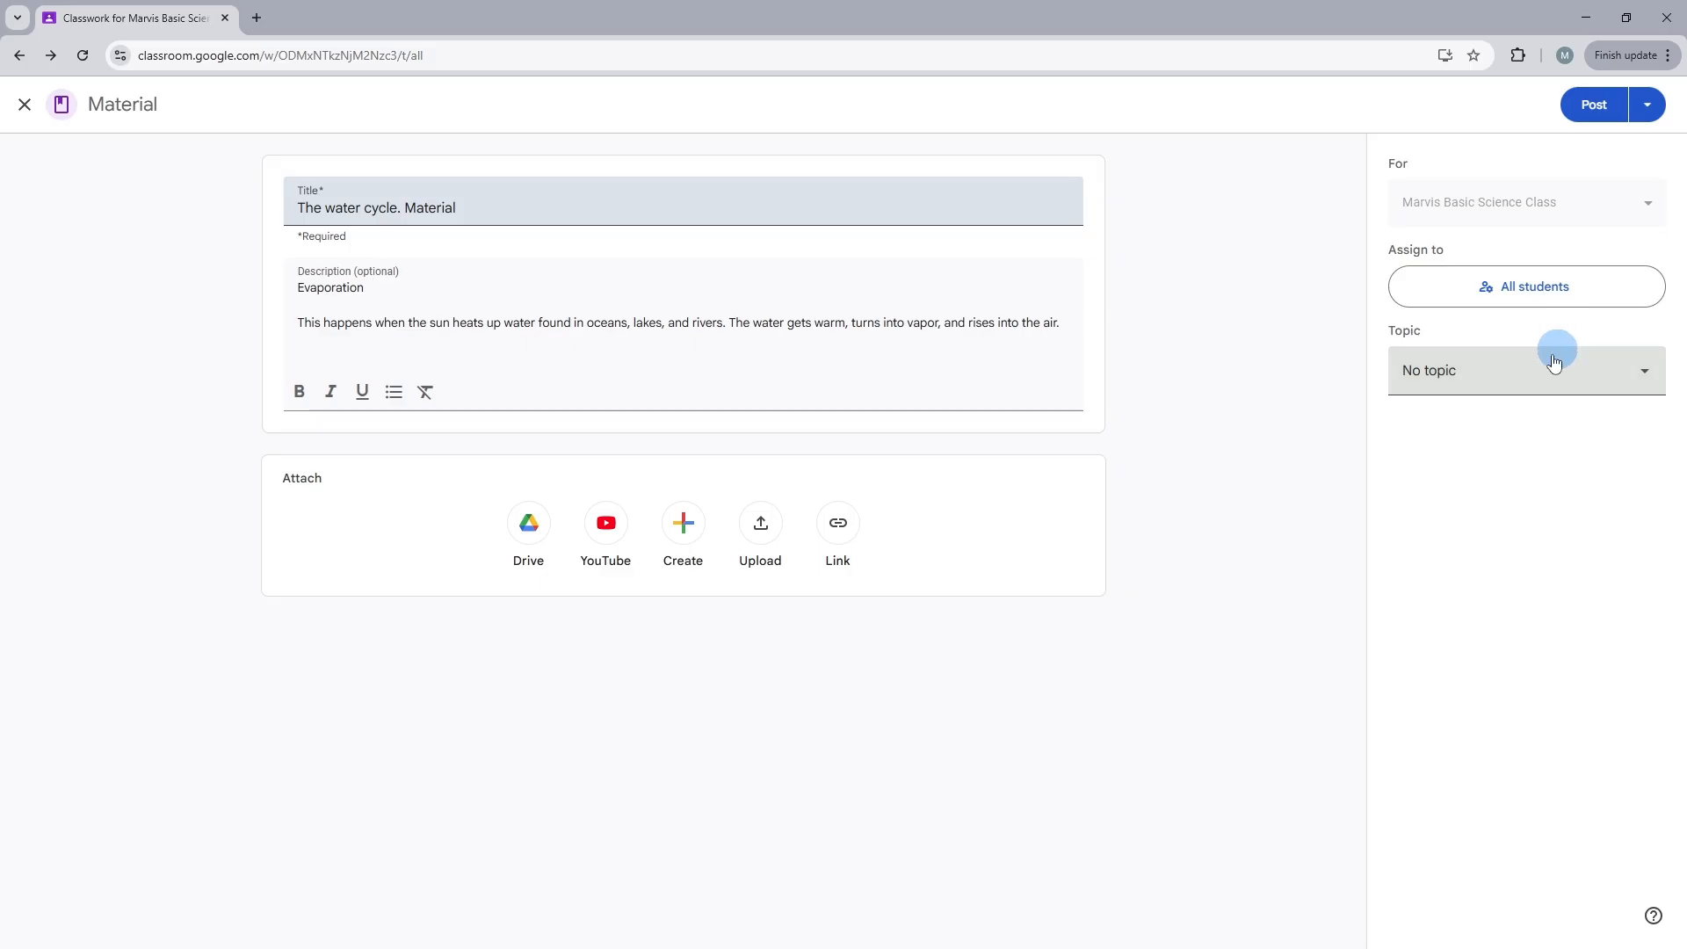
pyautogui.click(1639, 370)
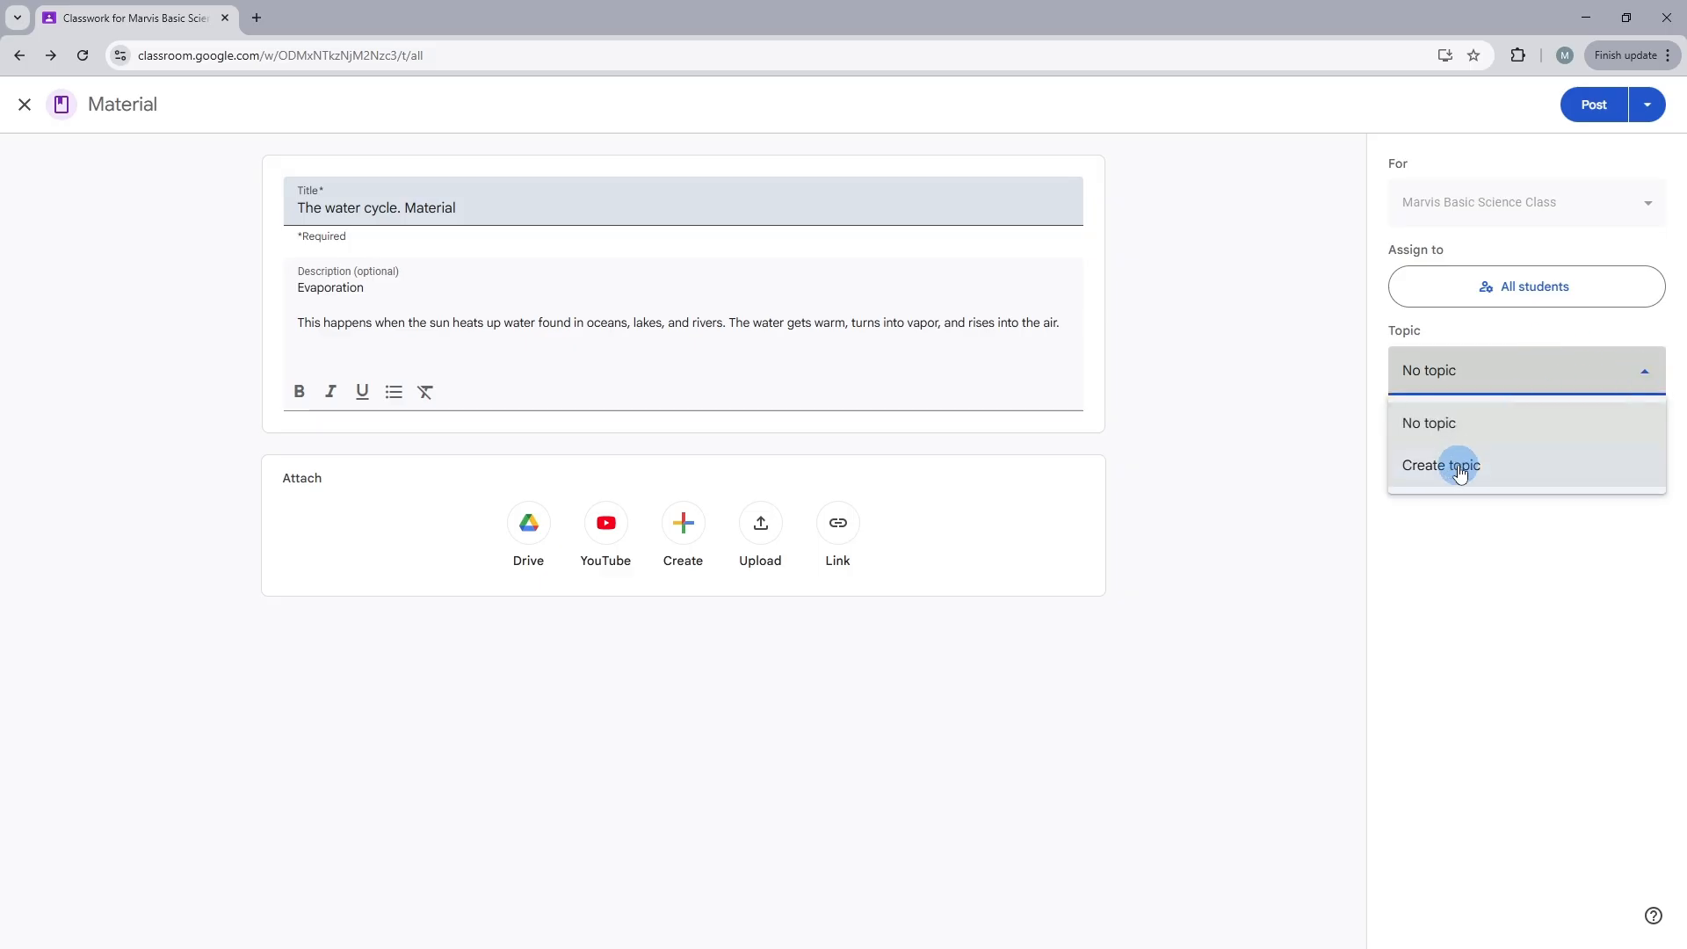
pyautogui.click(1461, 468)
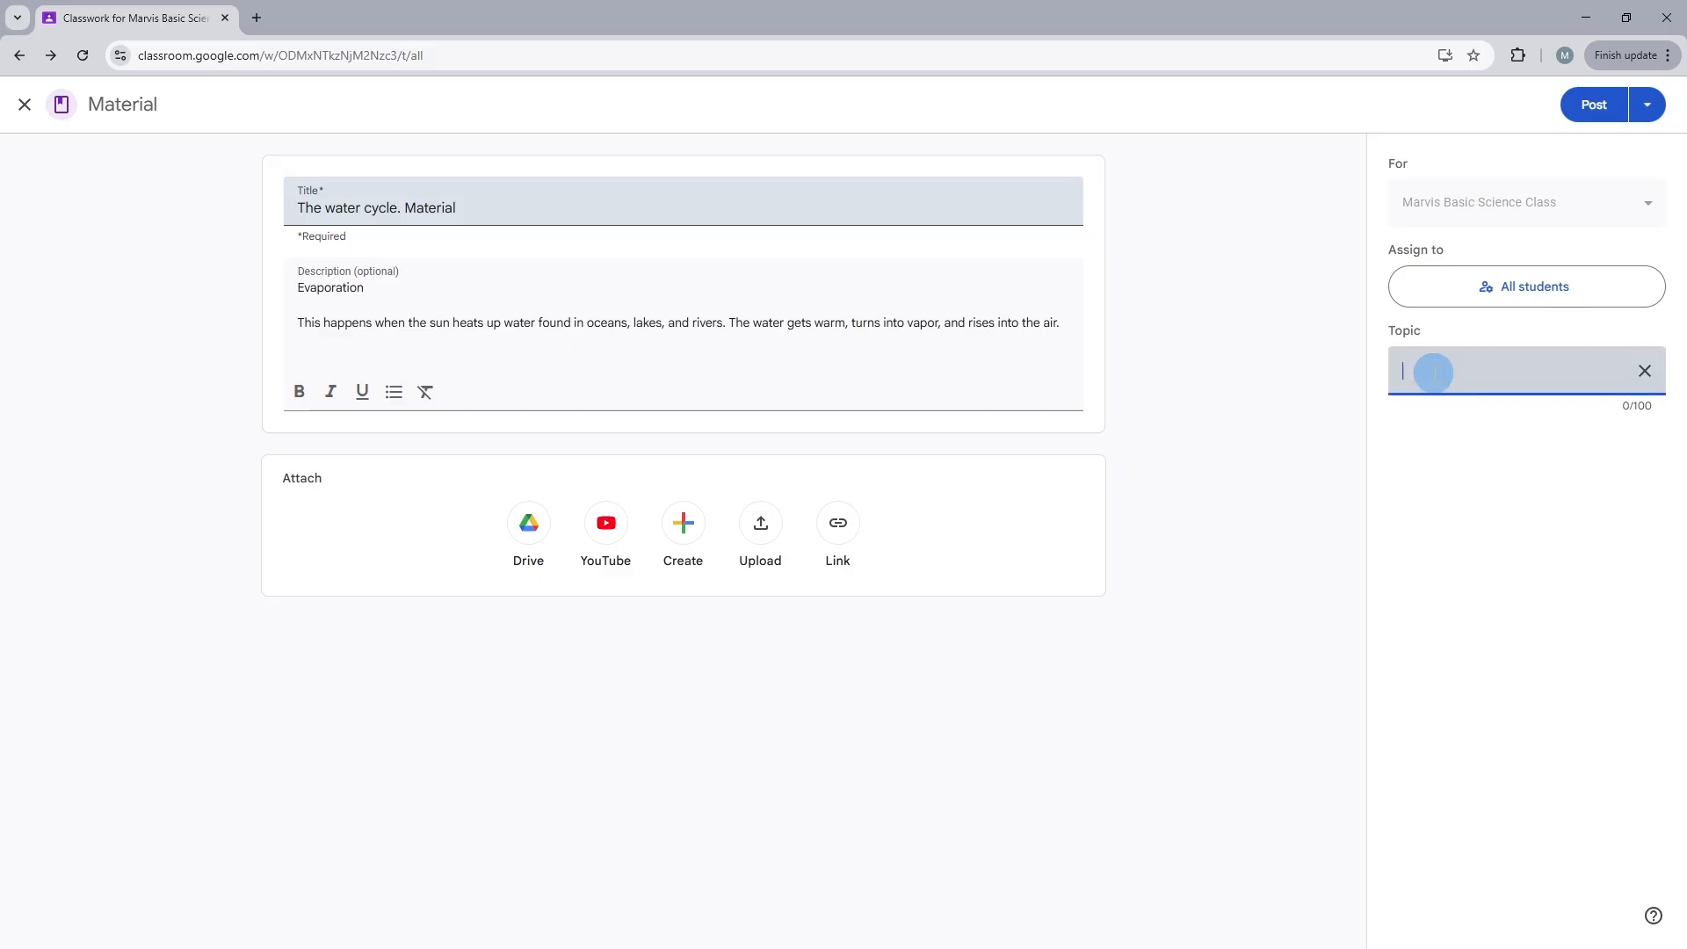
pyautogui.write('The Water Cycle')
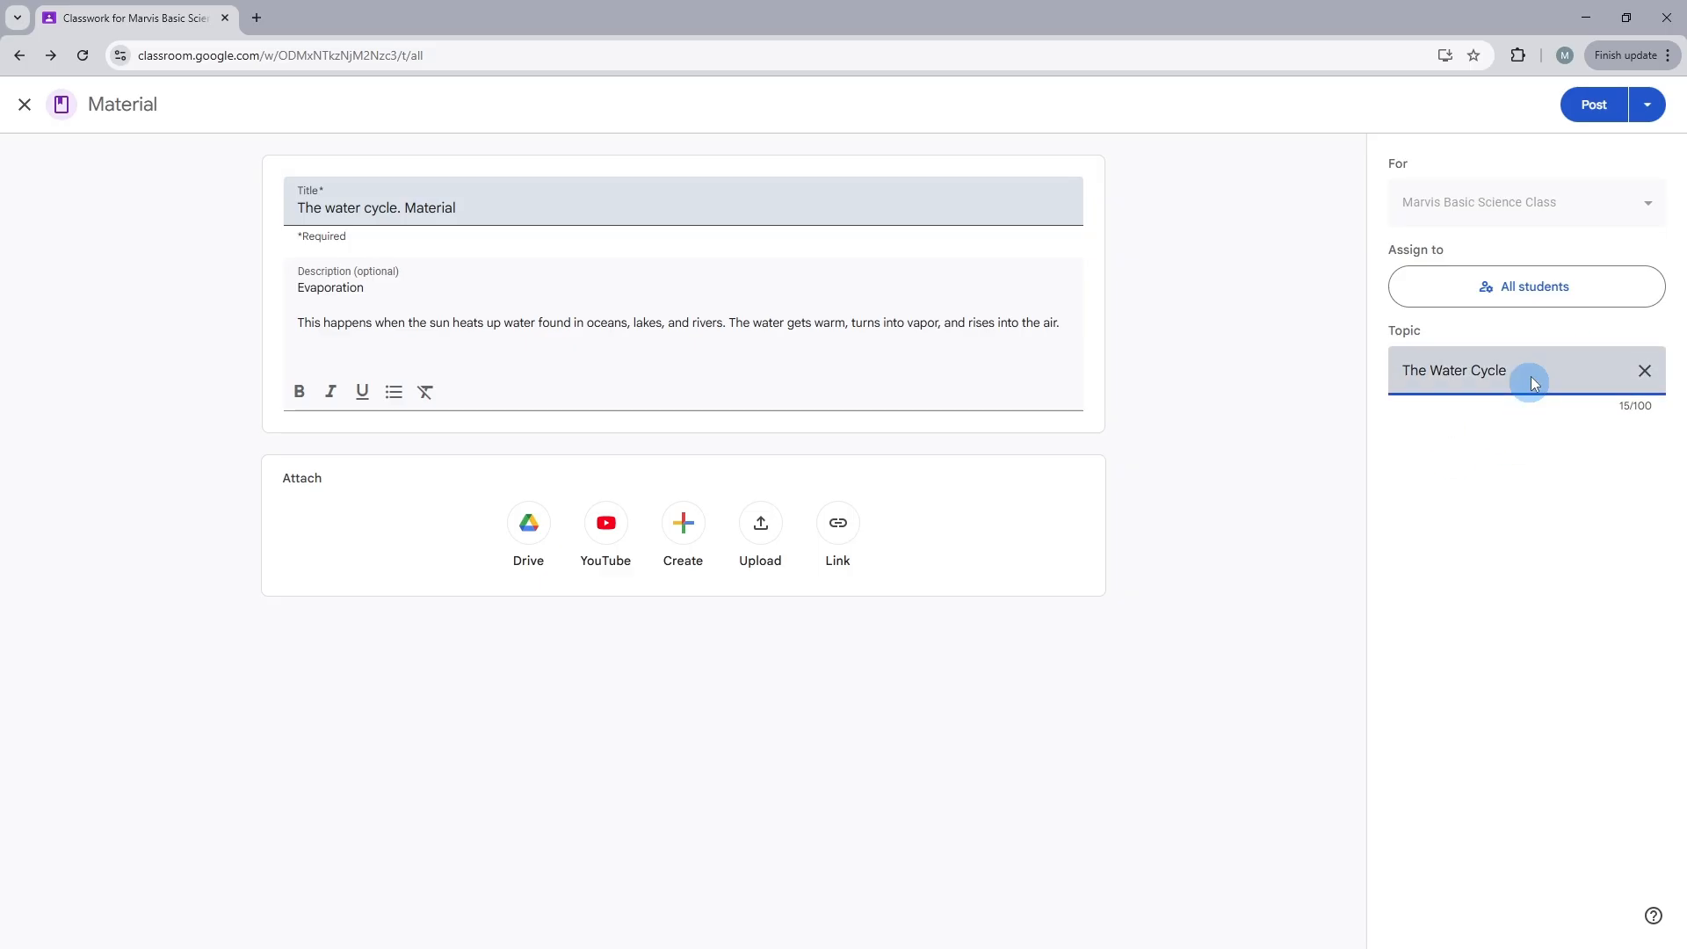
# Post the water cycle material to the class right away.
pyautogui.click(1650, 119)
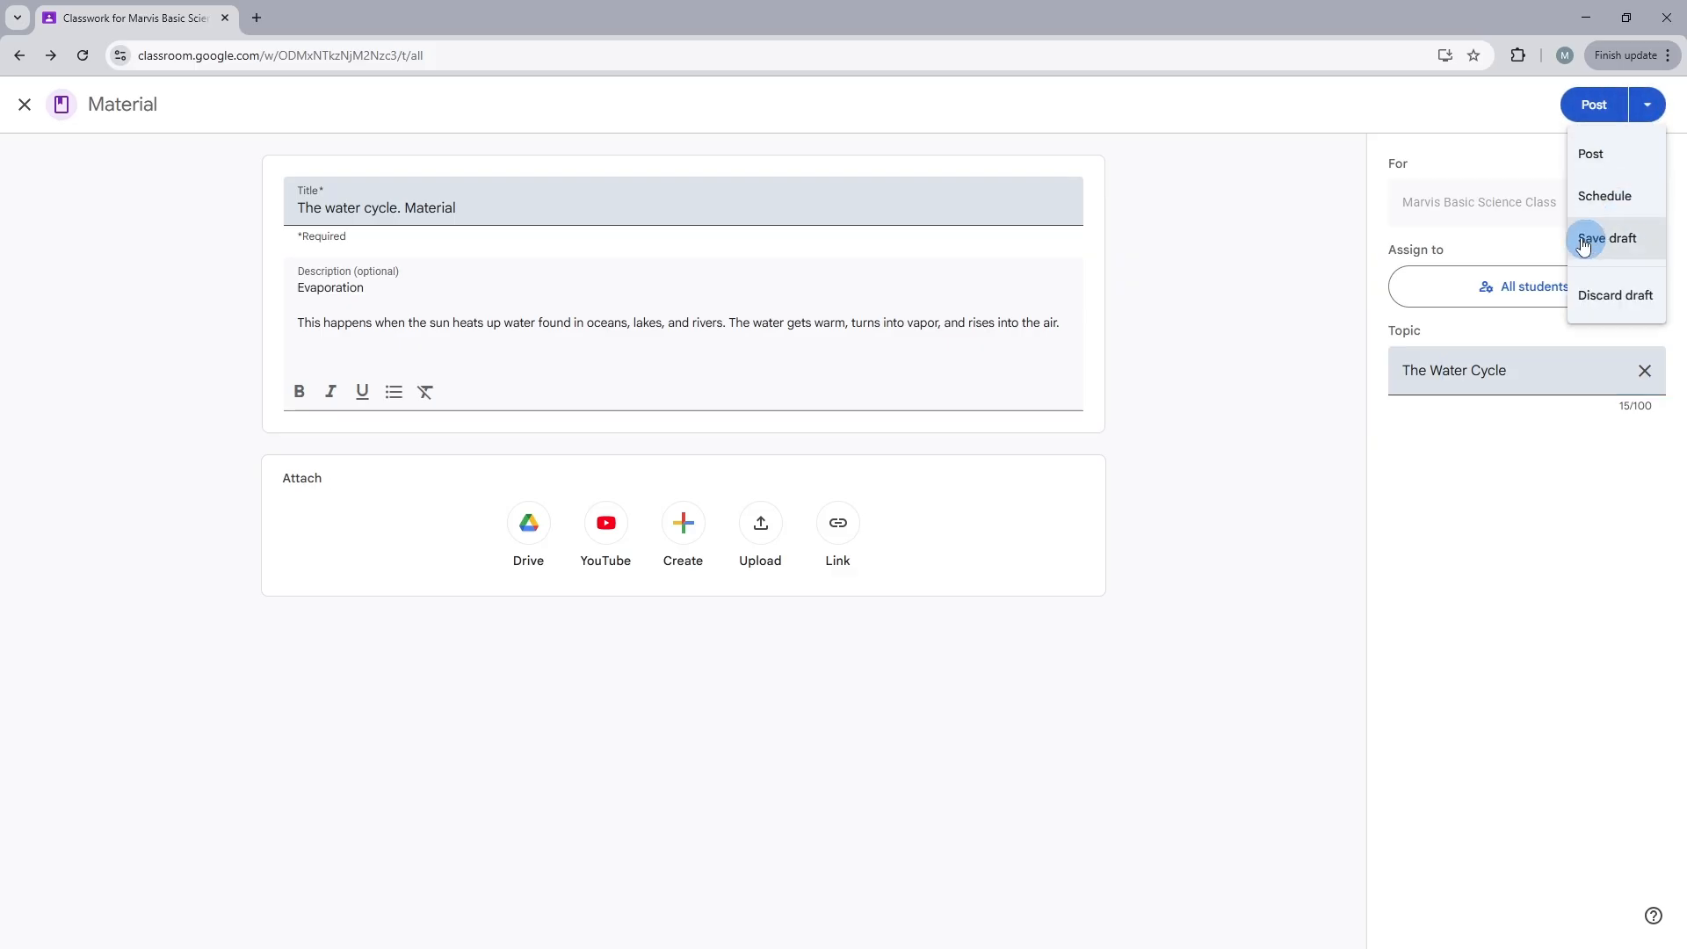
pyautogui.click(1593, 106)
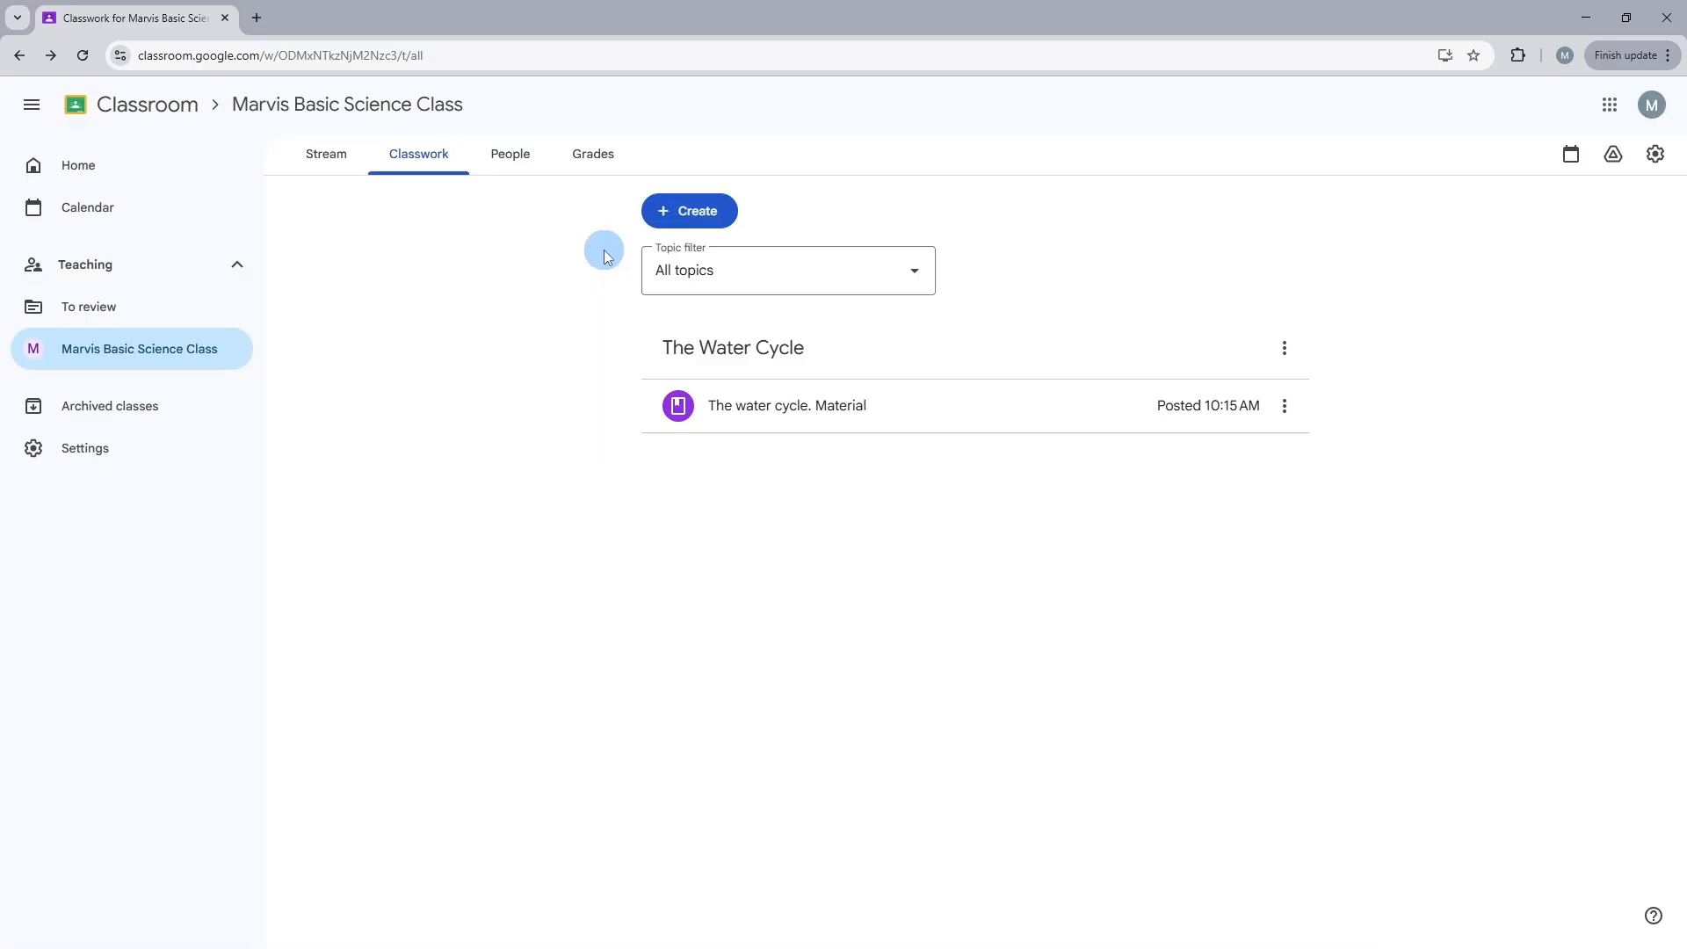
# Create a new classwork assignment and title it "The Water Cycle. Assignment".
pyautogui.click(699, 215)
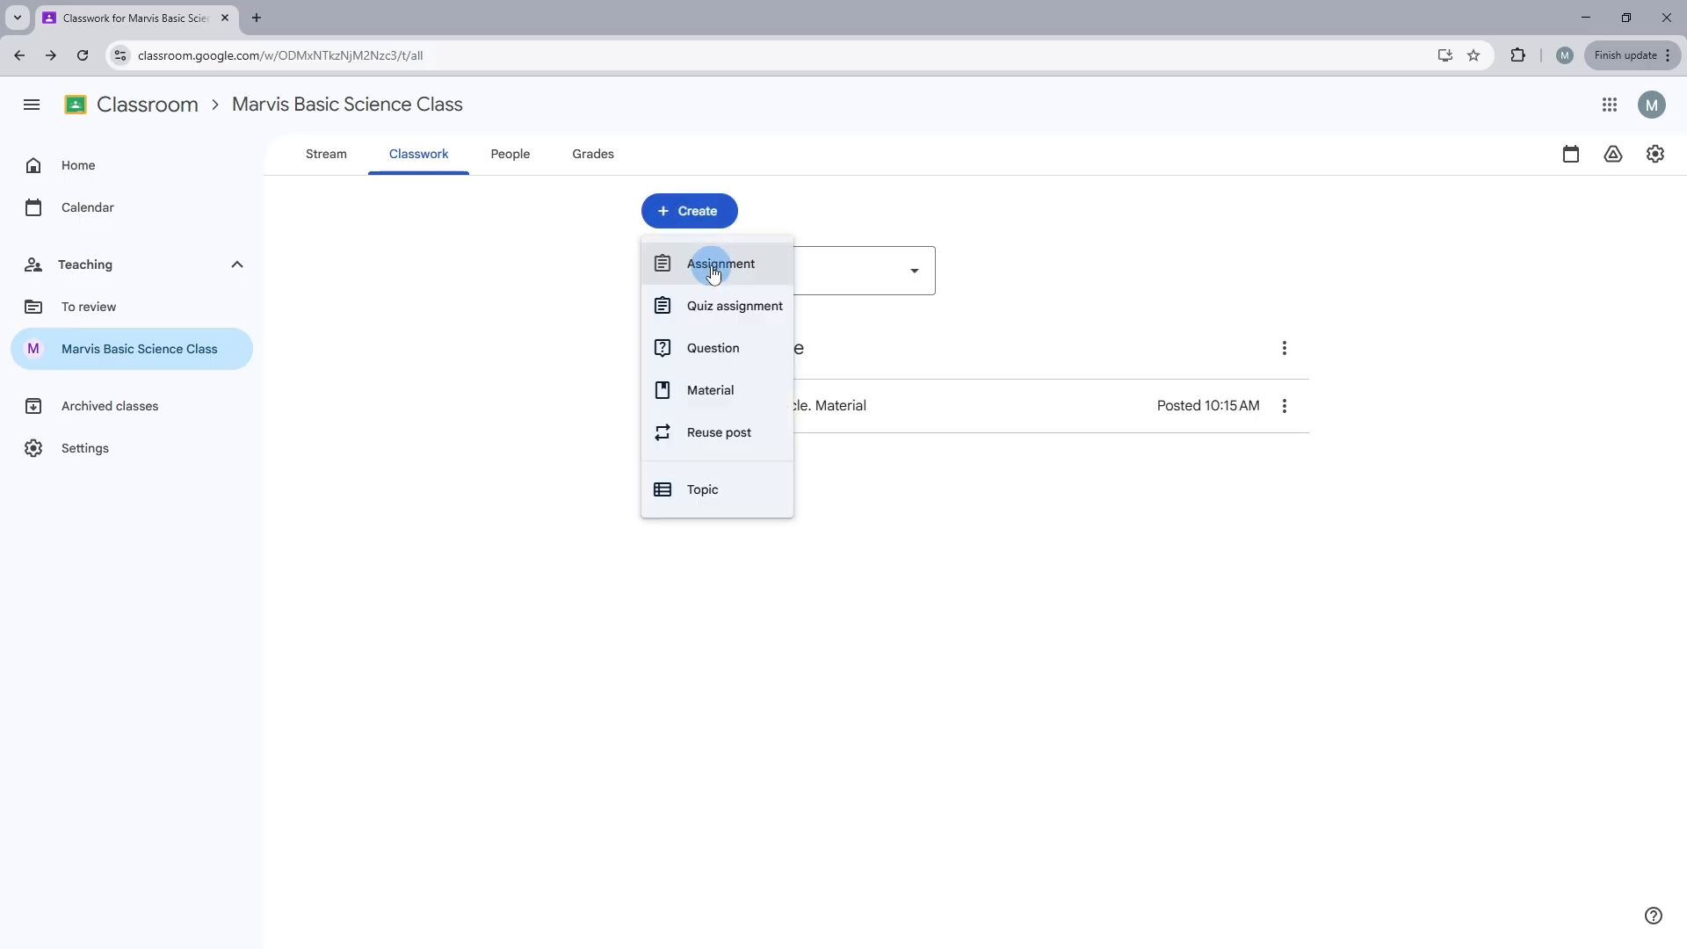
pyautogui.click(712, 272)
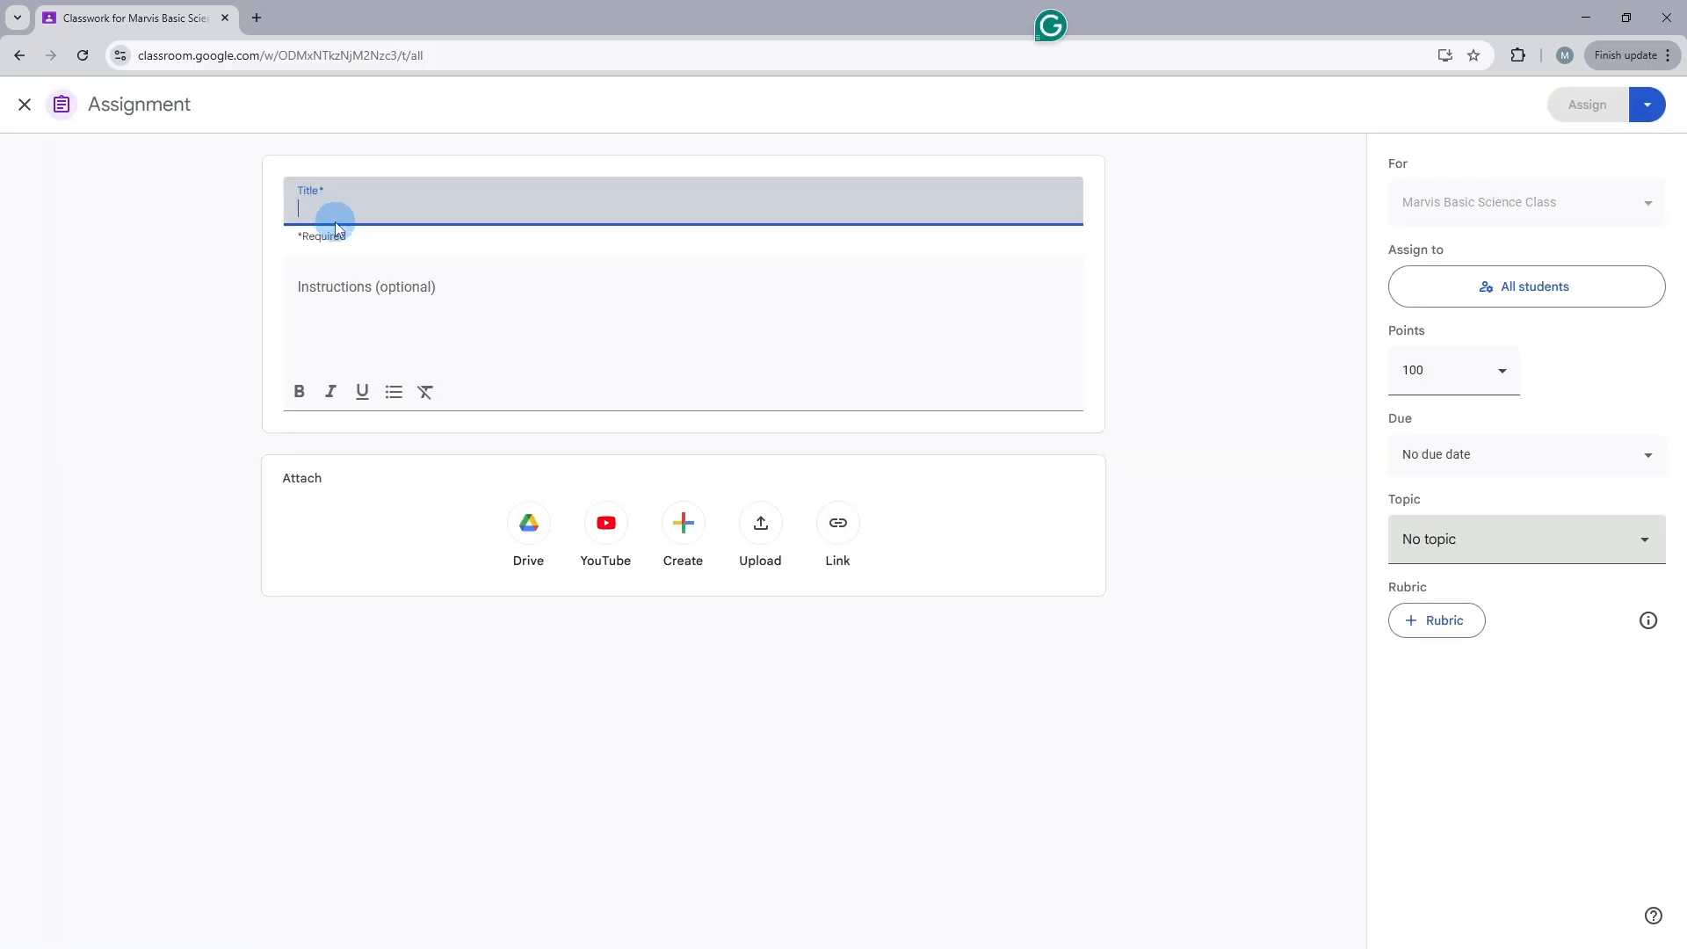
pyautogui.write('The Water Cycle. Assignment')
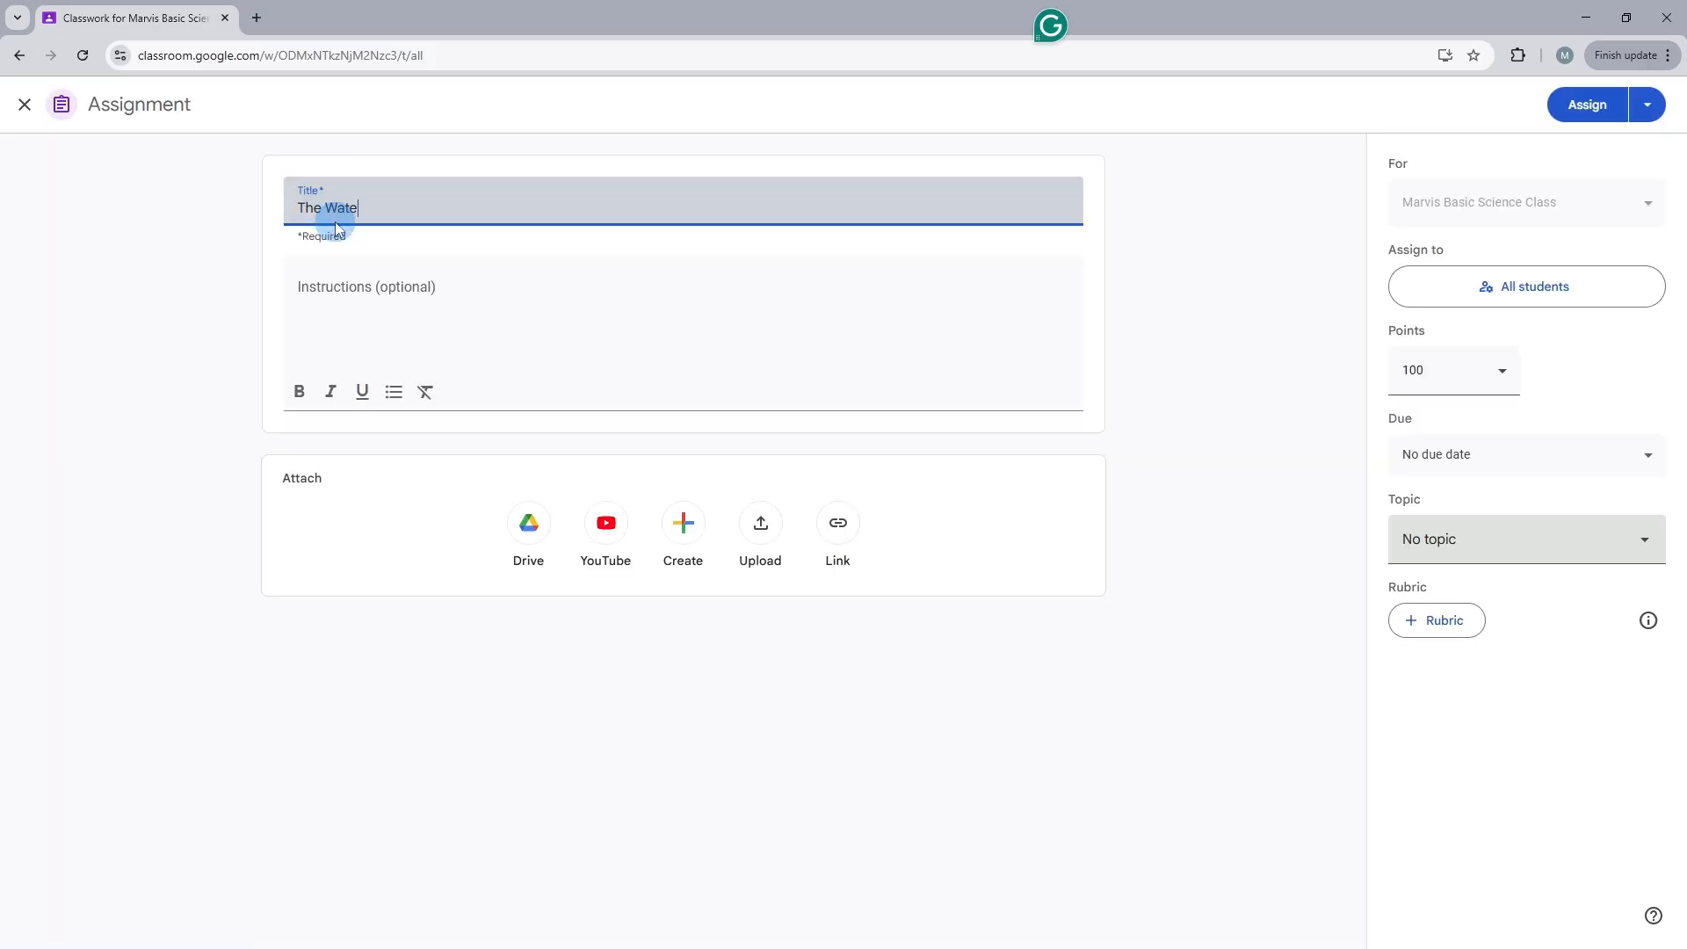
pyautogui.doubleClick(410, 211)
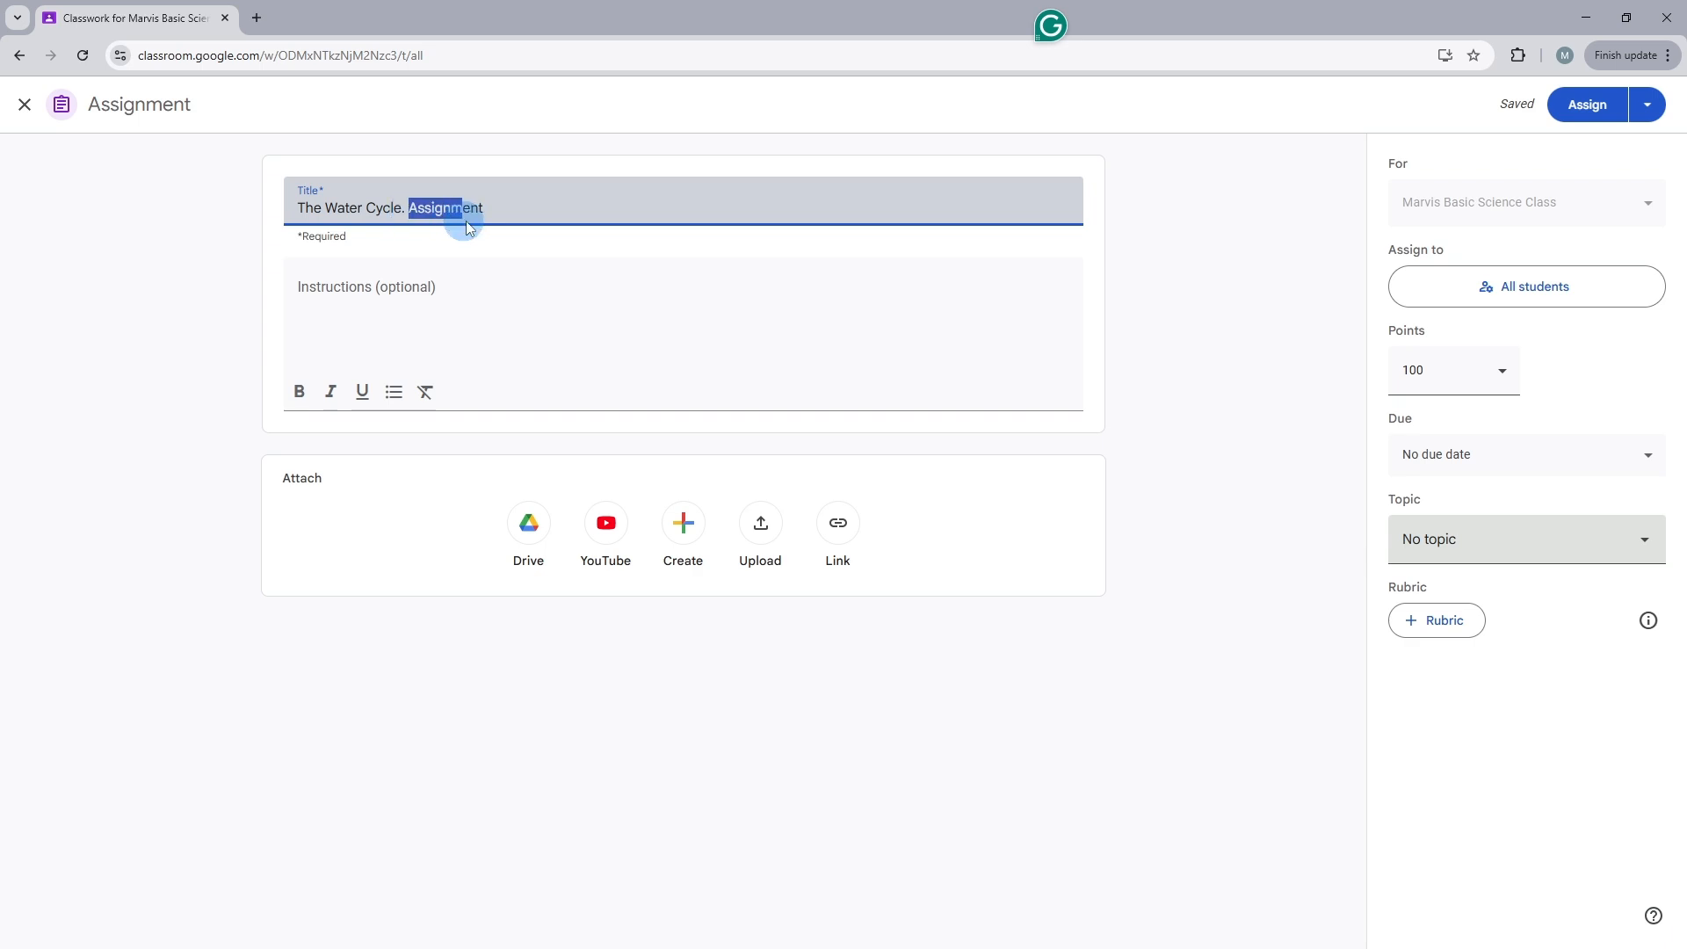
pyautogui.click(488, 211)
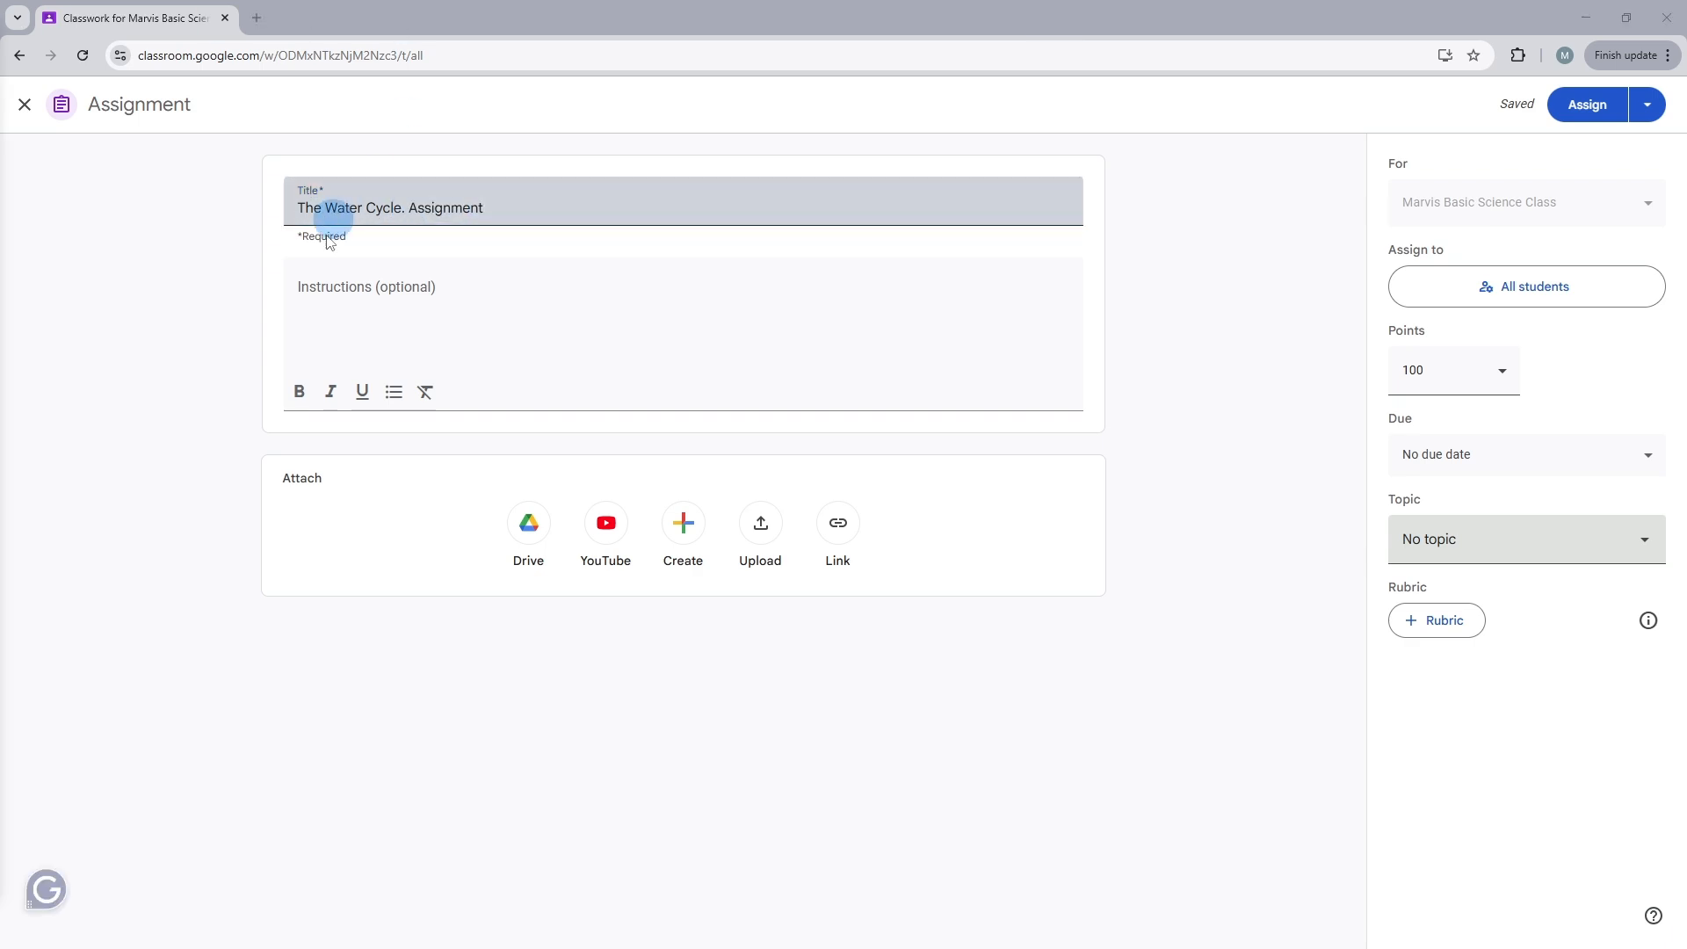
# Add the italic instruction line "Attempt all questions and give detailed explanations." to the assignment.
pyautogui.click(317, 290)
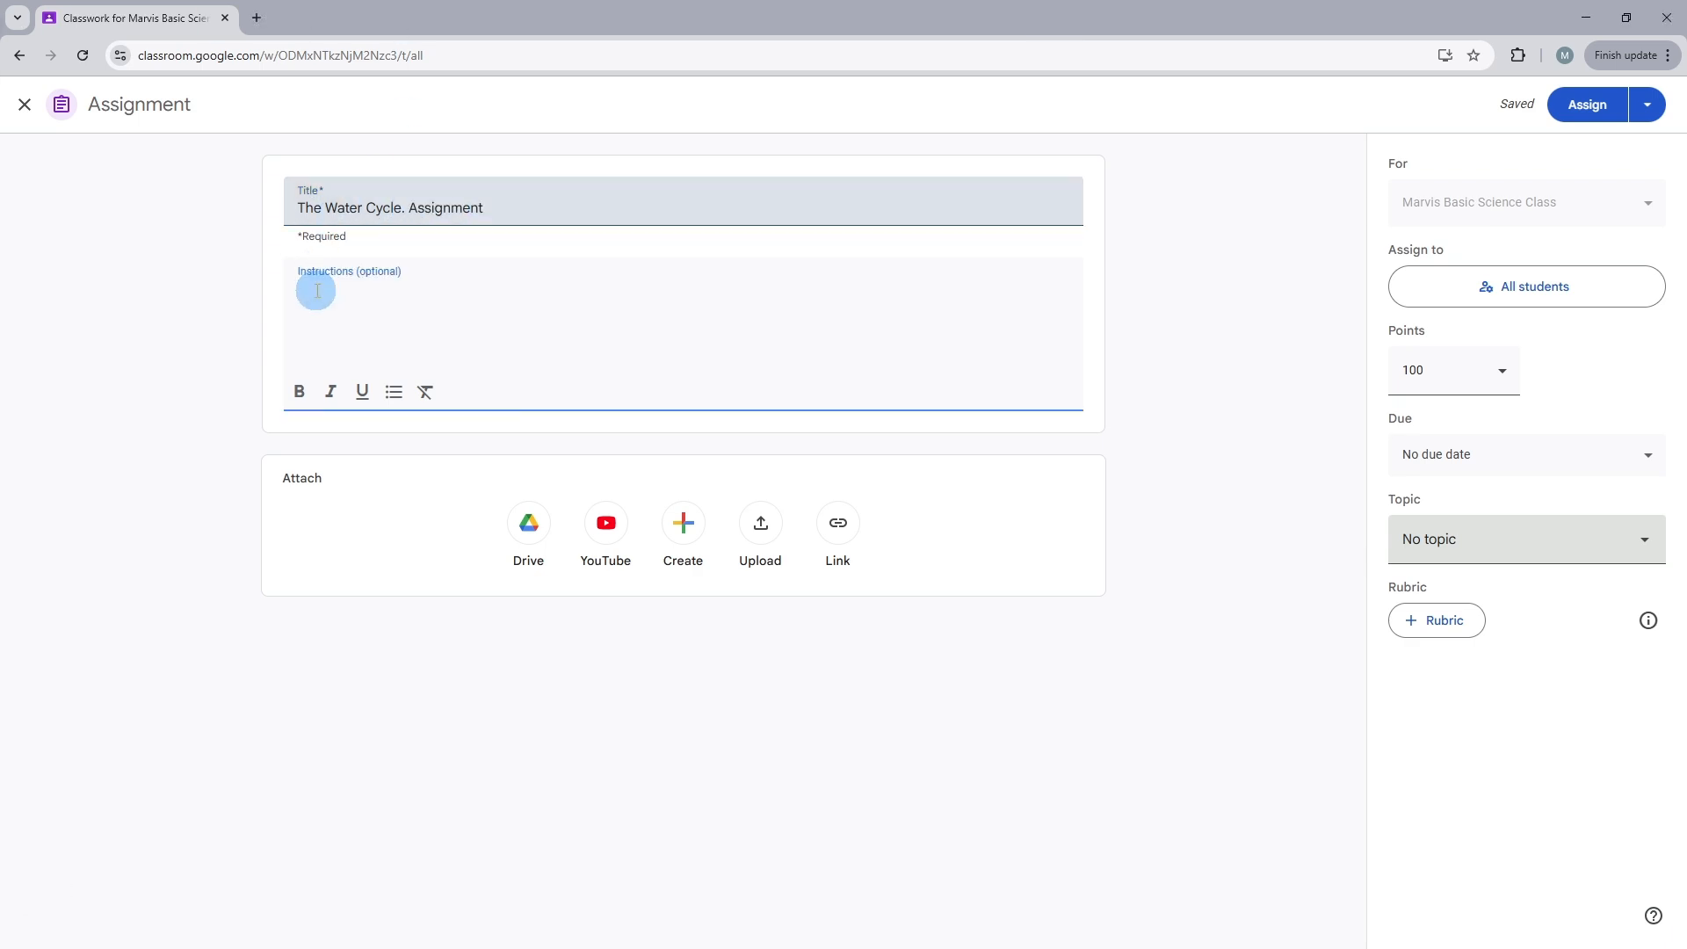
pyautogui.write('Attempt all questions and give detailed explanations.')
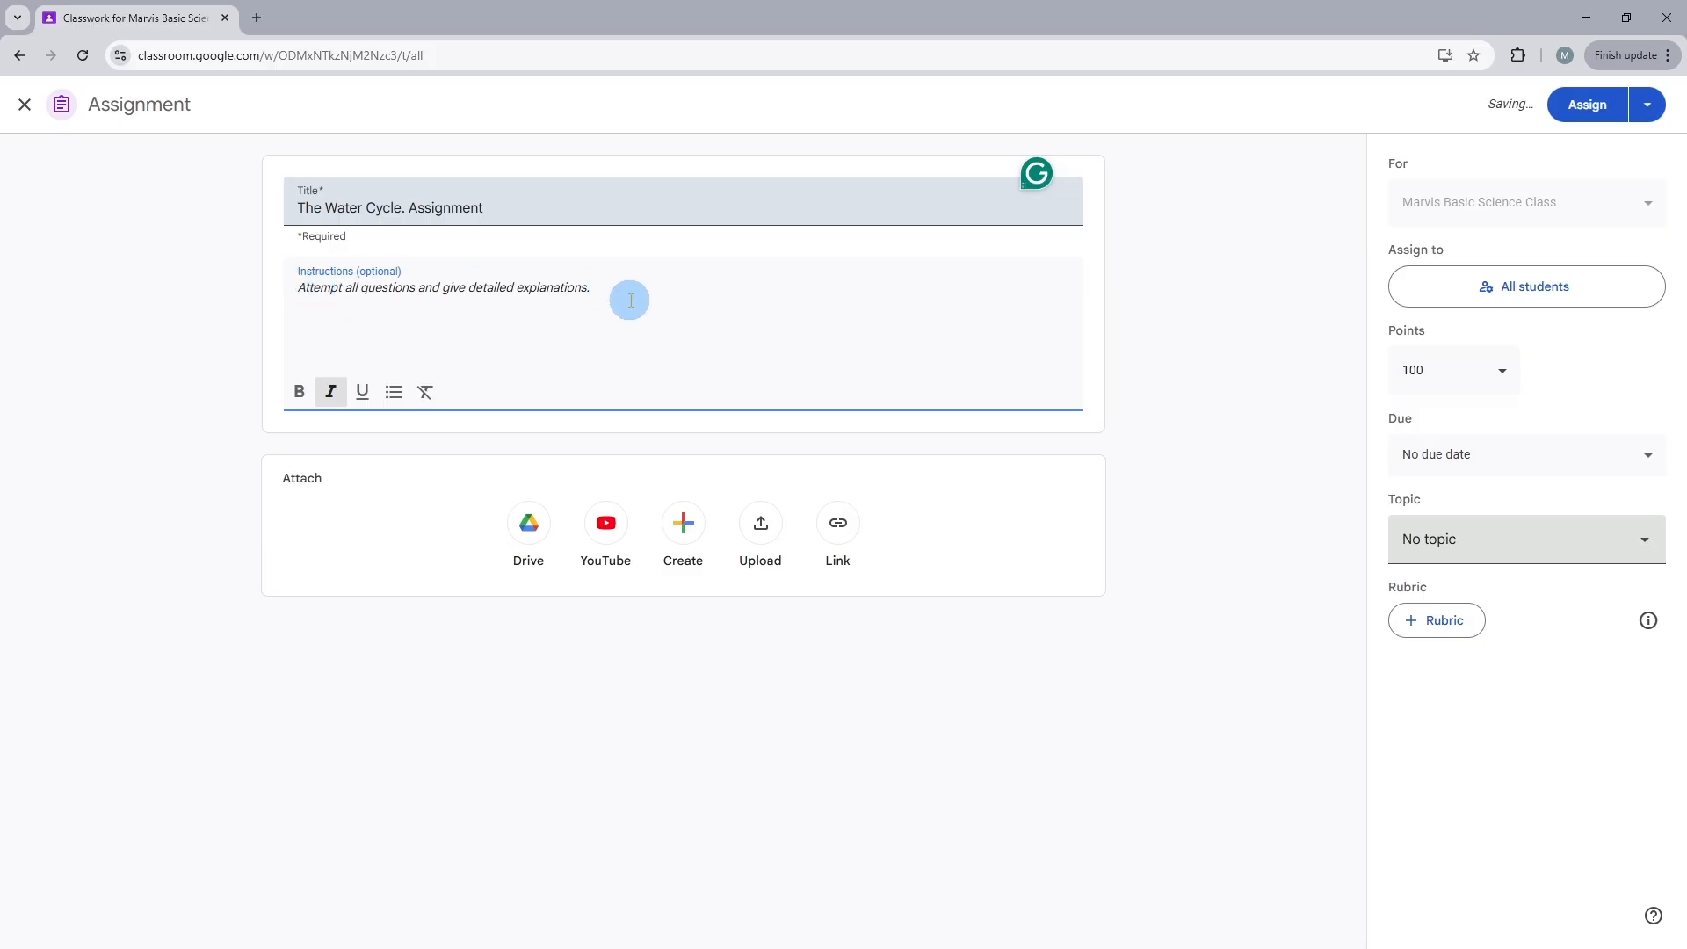
pyautogui.press('Return')
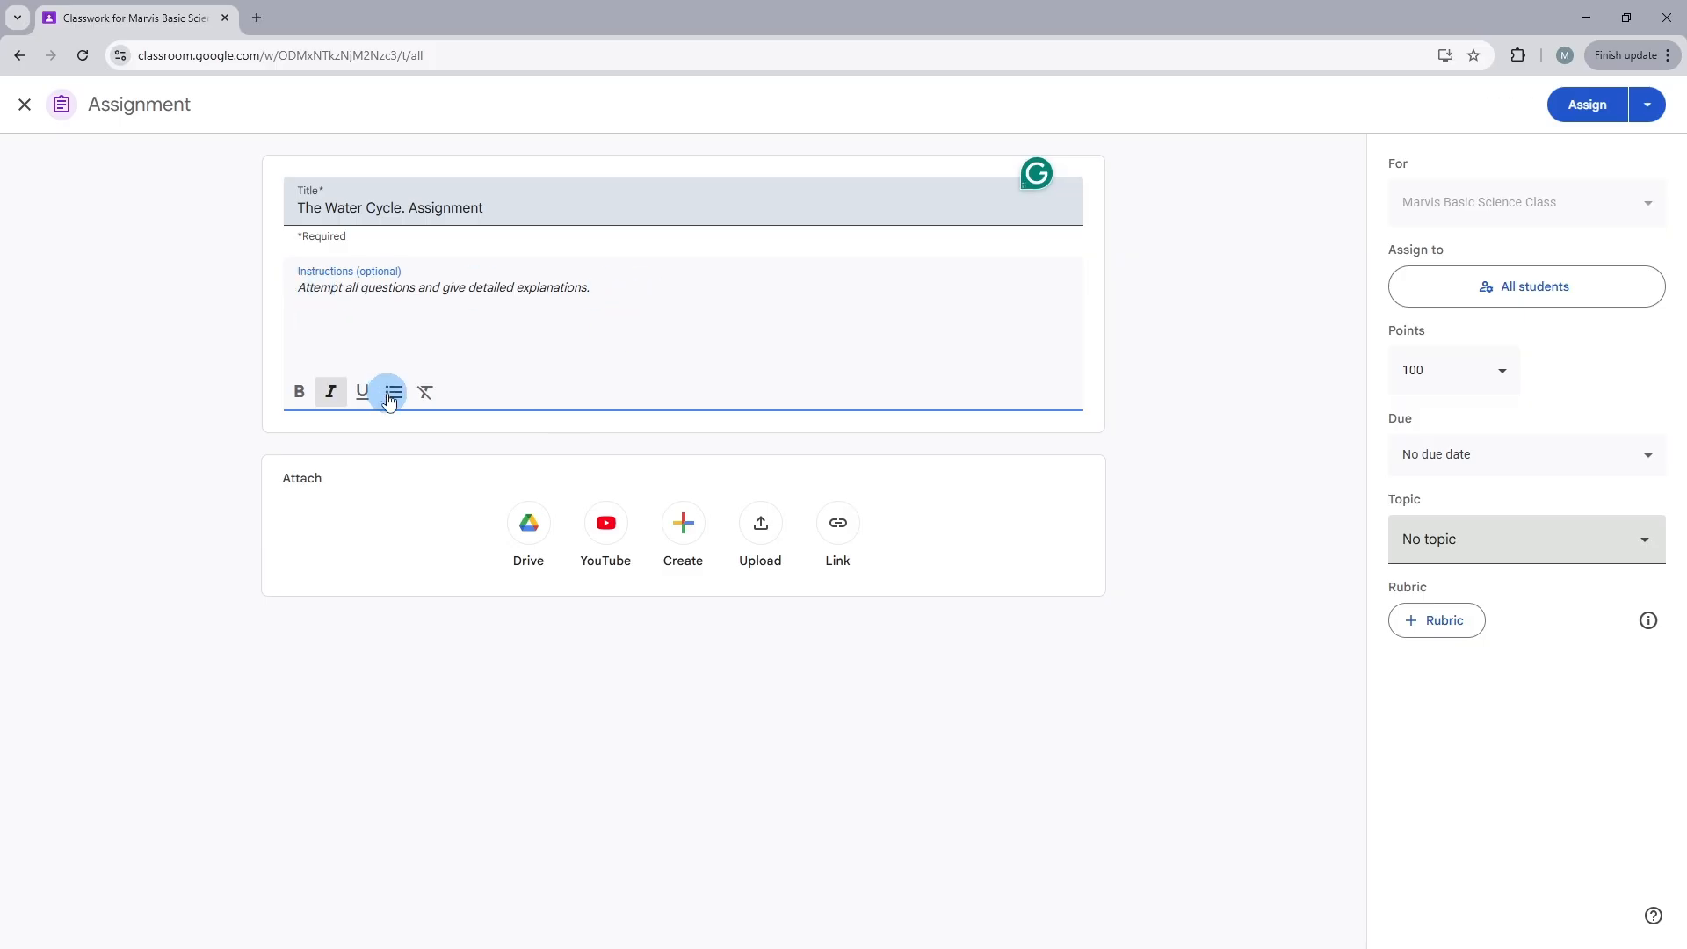
# Add three bulleted questions below the instruction: list the Four Stages of the Water Cycle, explain how they work together, and describe its importance to Plants, Animals, and Humans.
pyautogui.click(393, 392)
pyautogui.click(346, 340)
pyautogui.write('List the Four Stages of the Water Cycle')
pyautogui.press('Return')
pyautogui.write('Explain the Four Stages of the Water Cycle and How They Work Together')
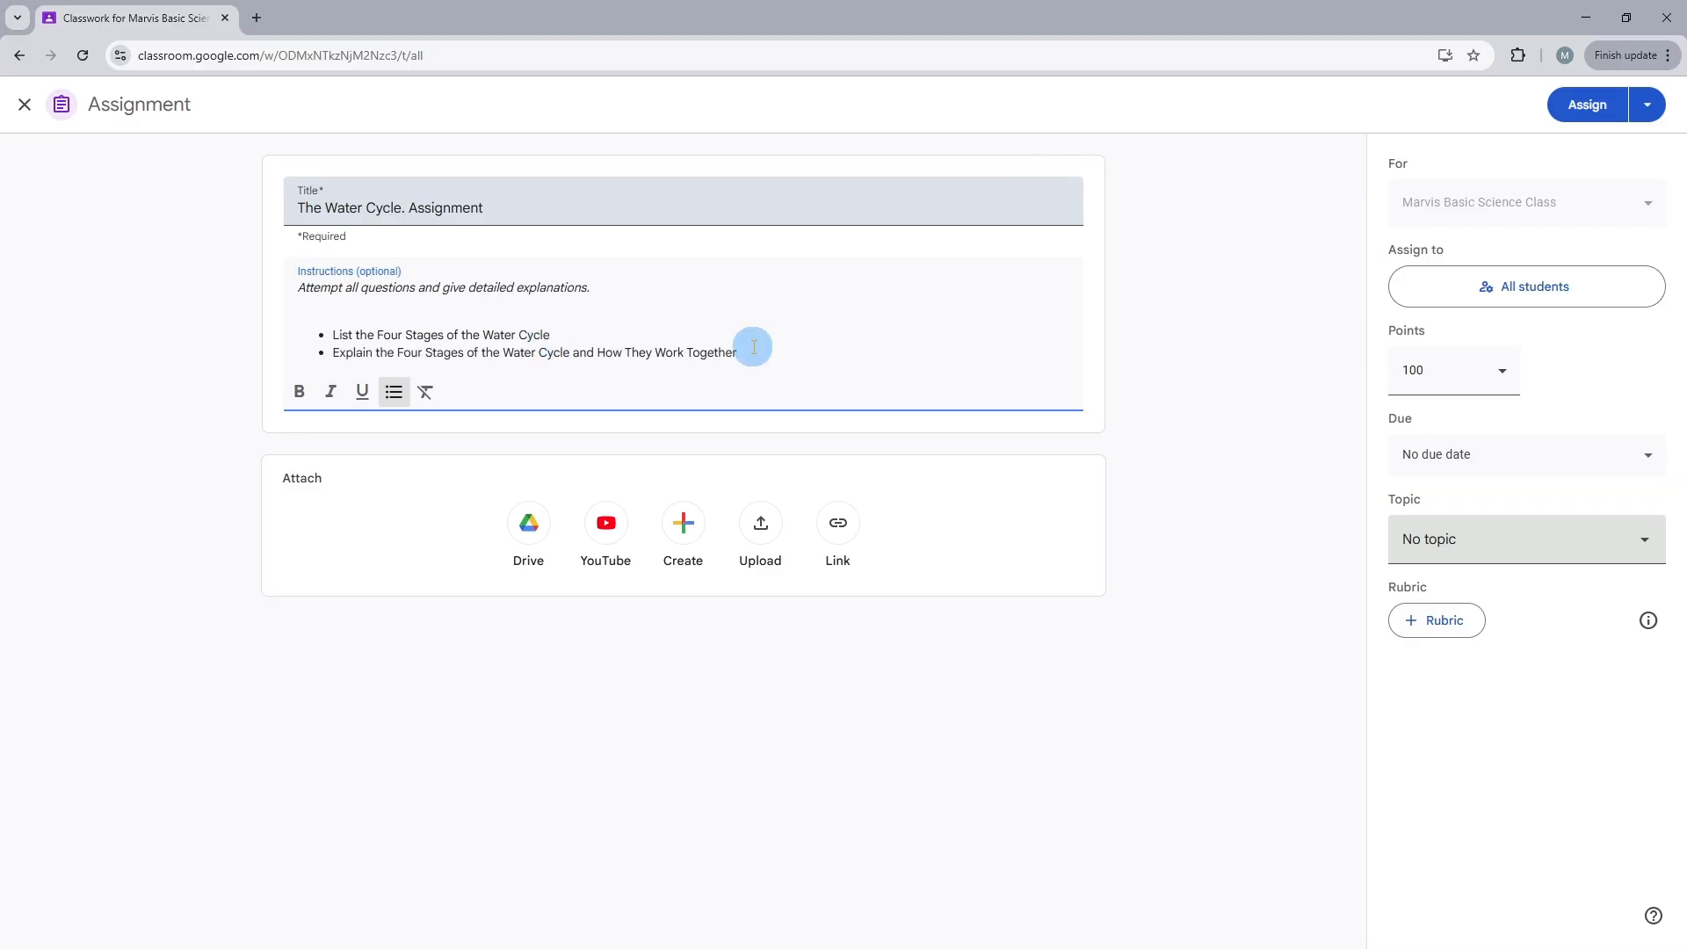
pyautogui.press('Return')
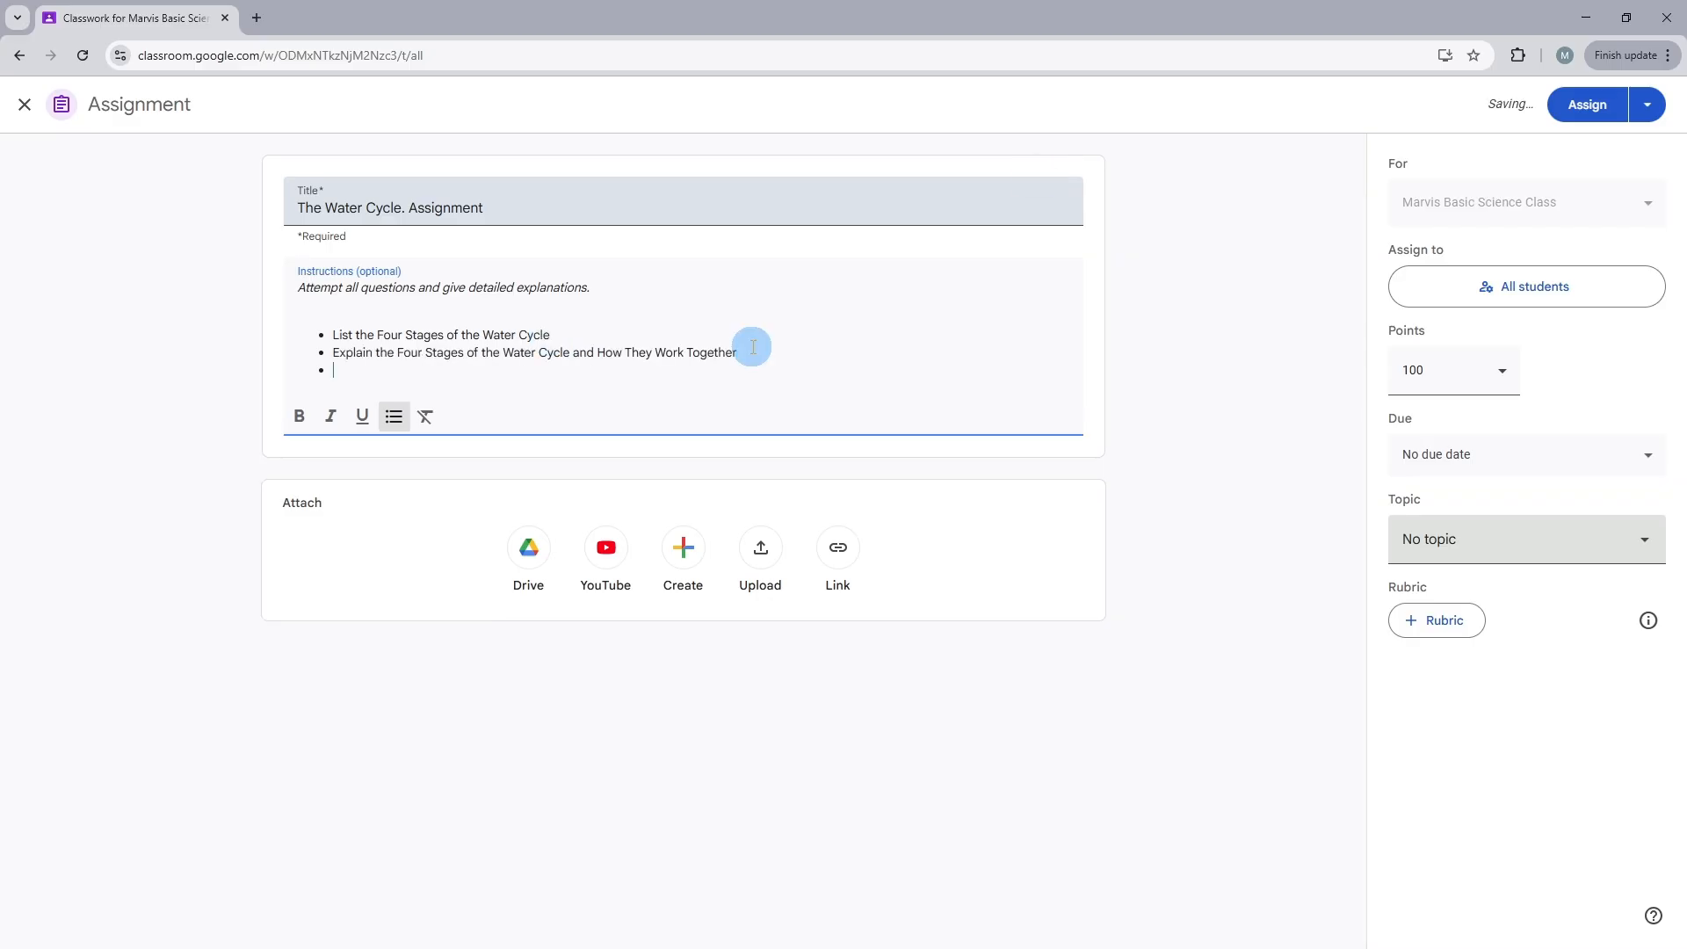
pyautogui.write('Describe the Importance of the Water Cycle to Plants, Animals, and Humans')
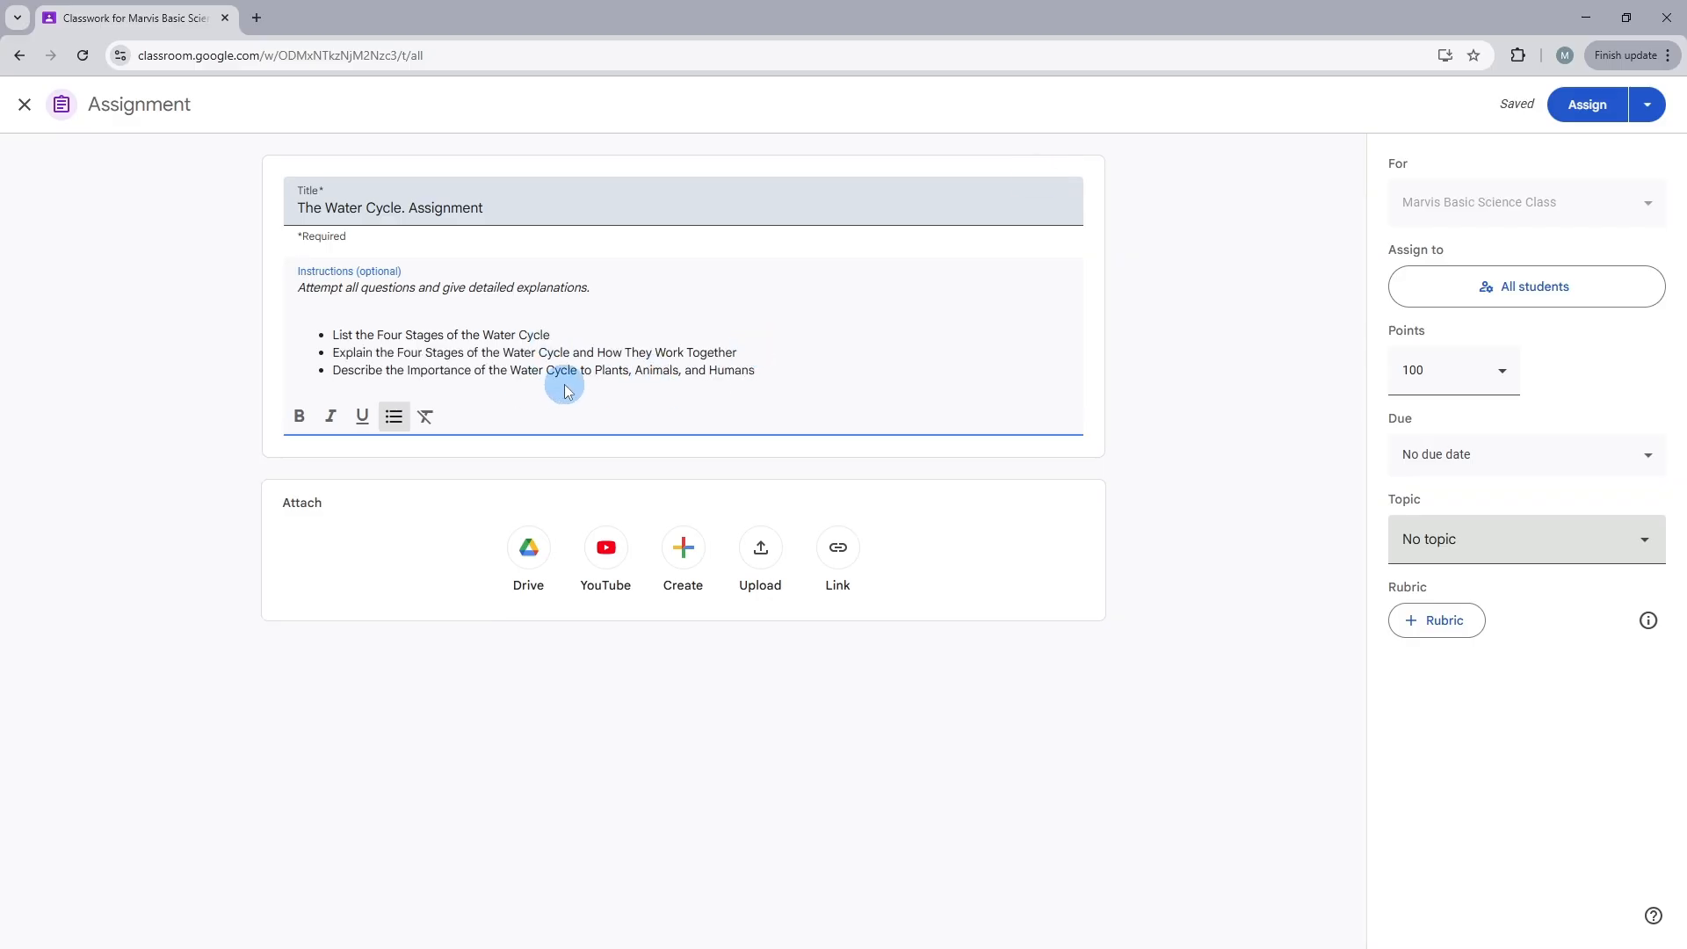
pyautogui.click(306, 472)
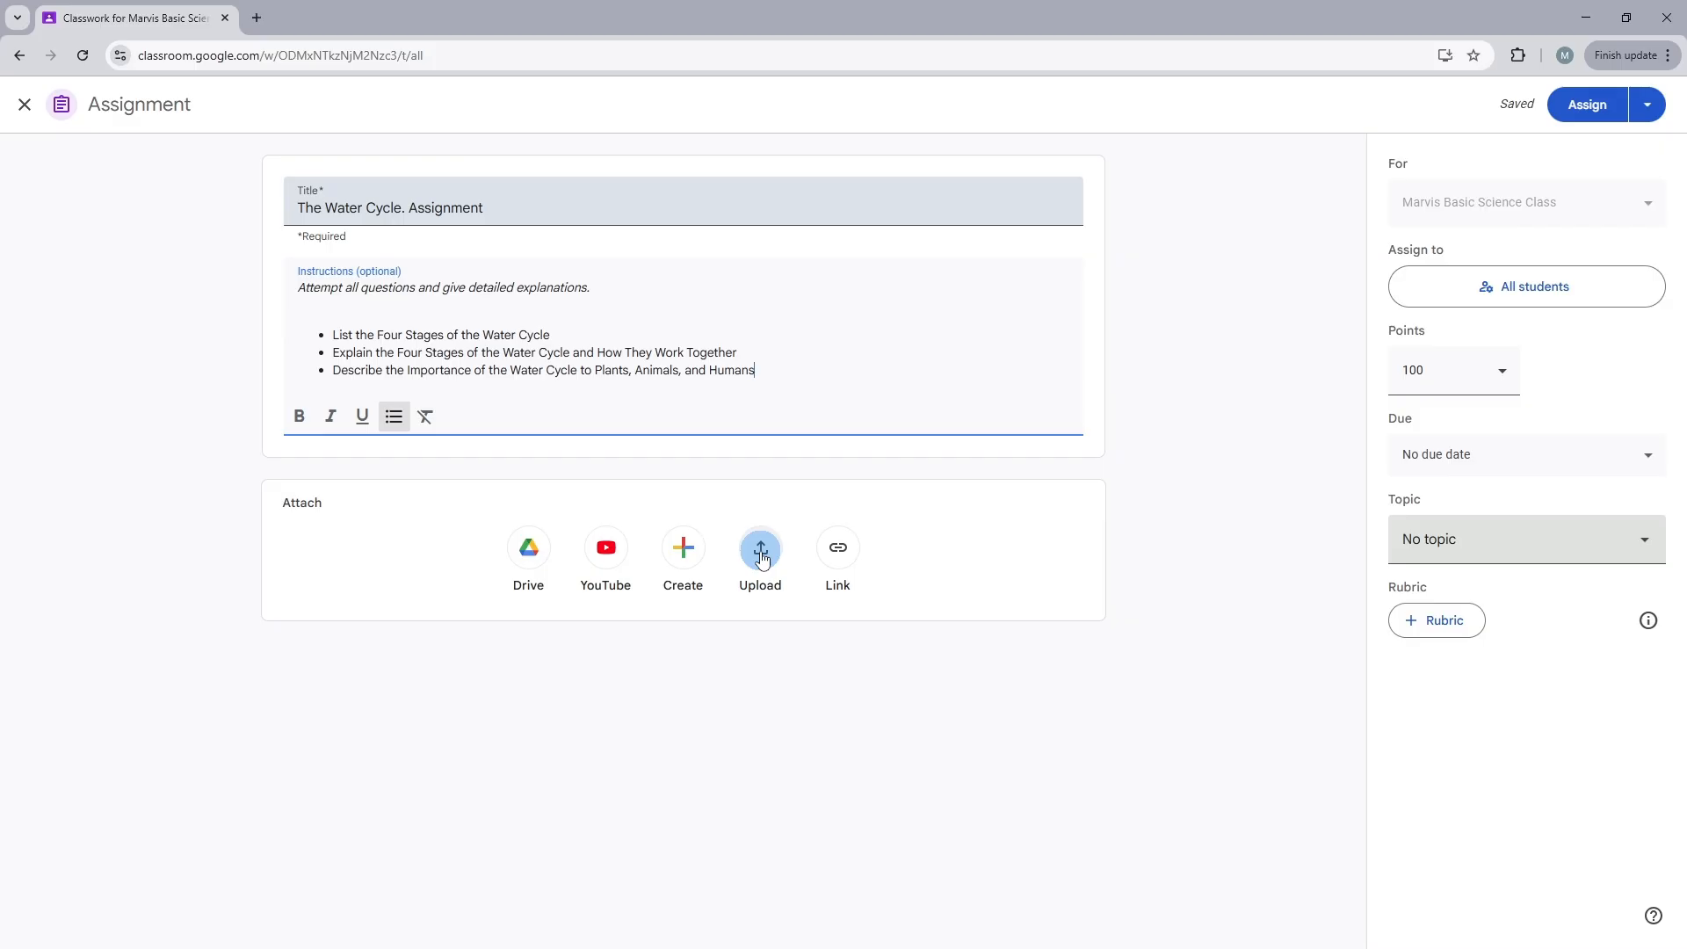
pyautogui.click(841, 551)
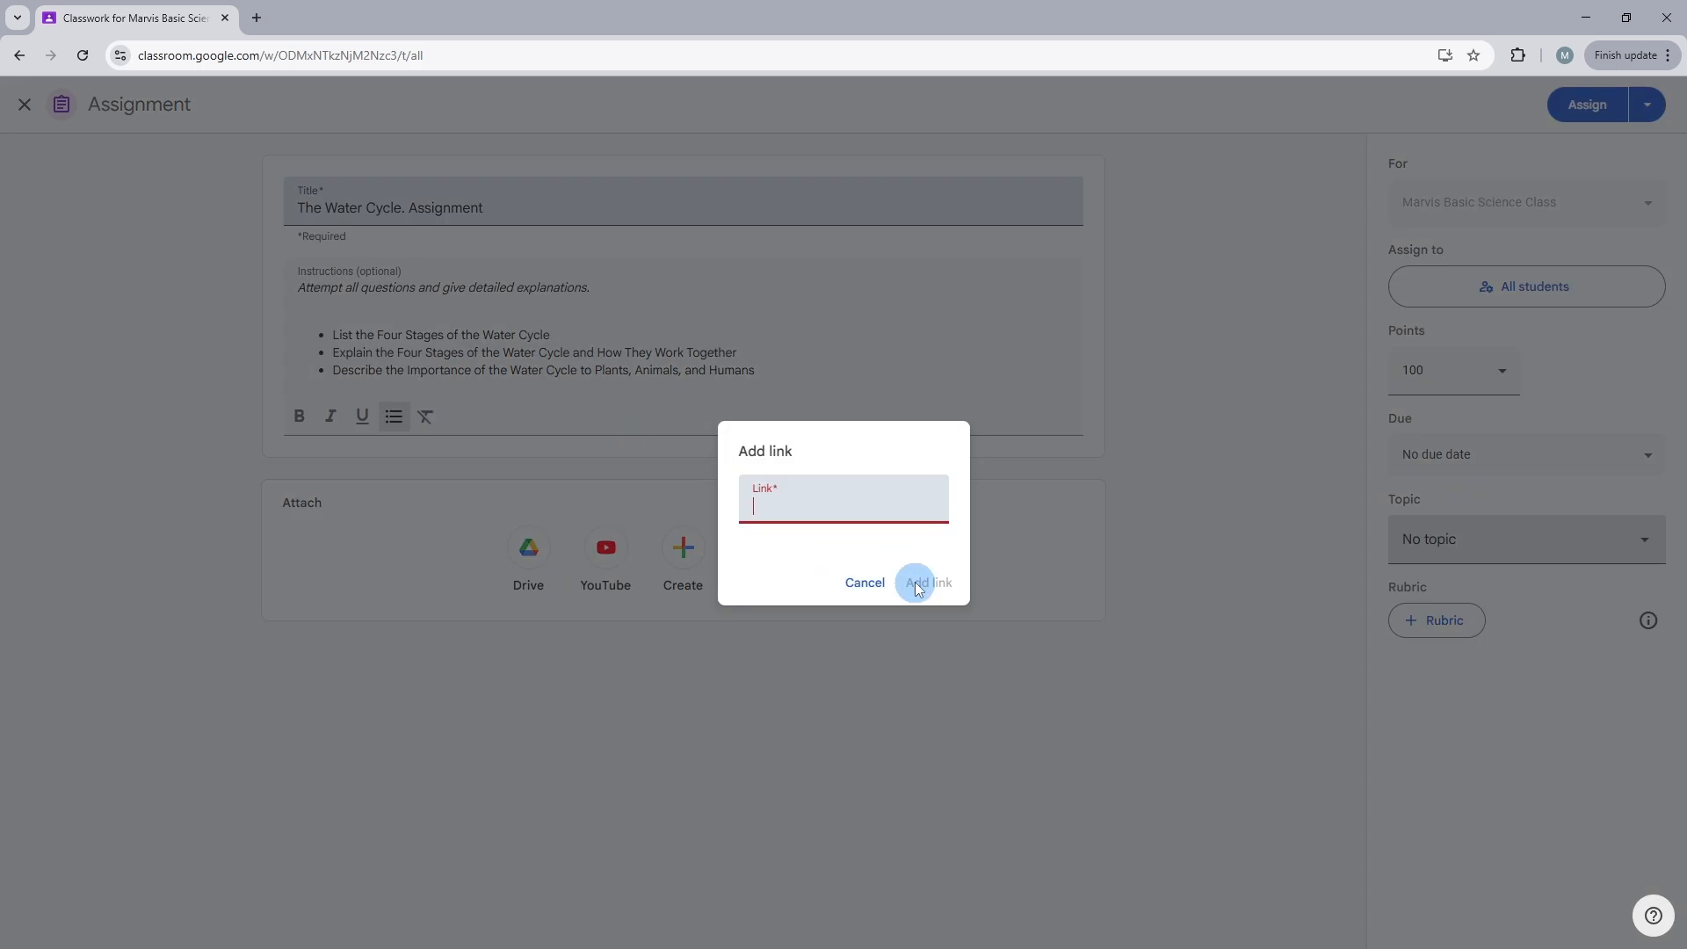
pyautogui.click(865, 585)
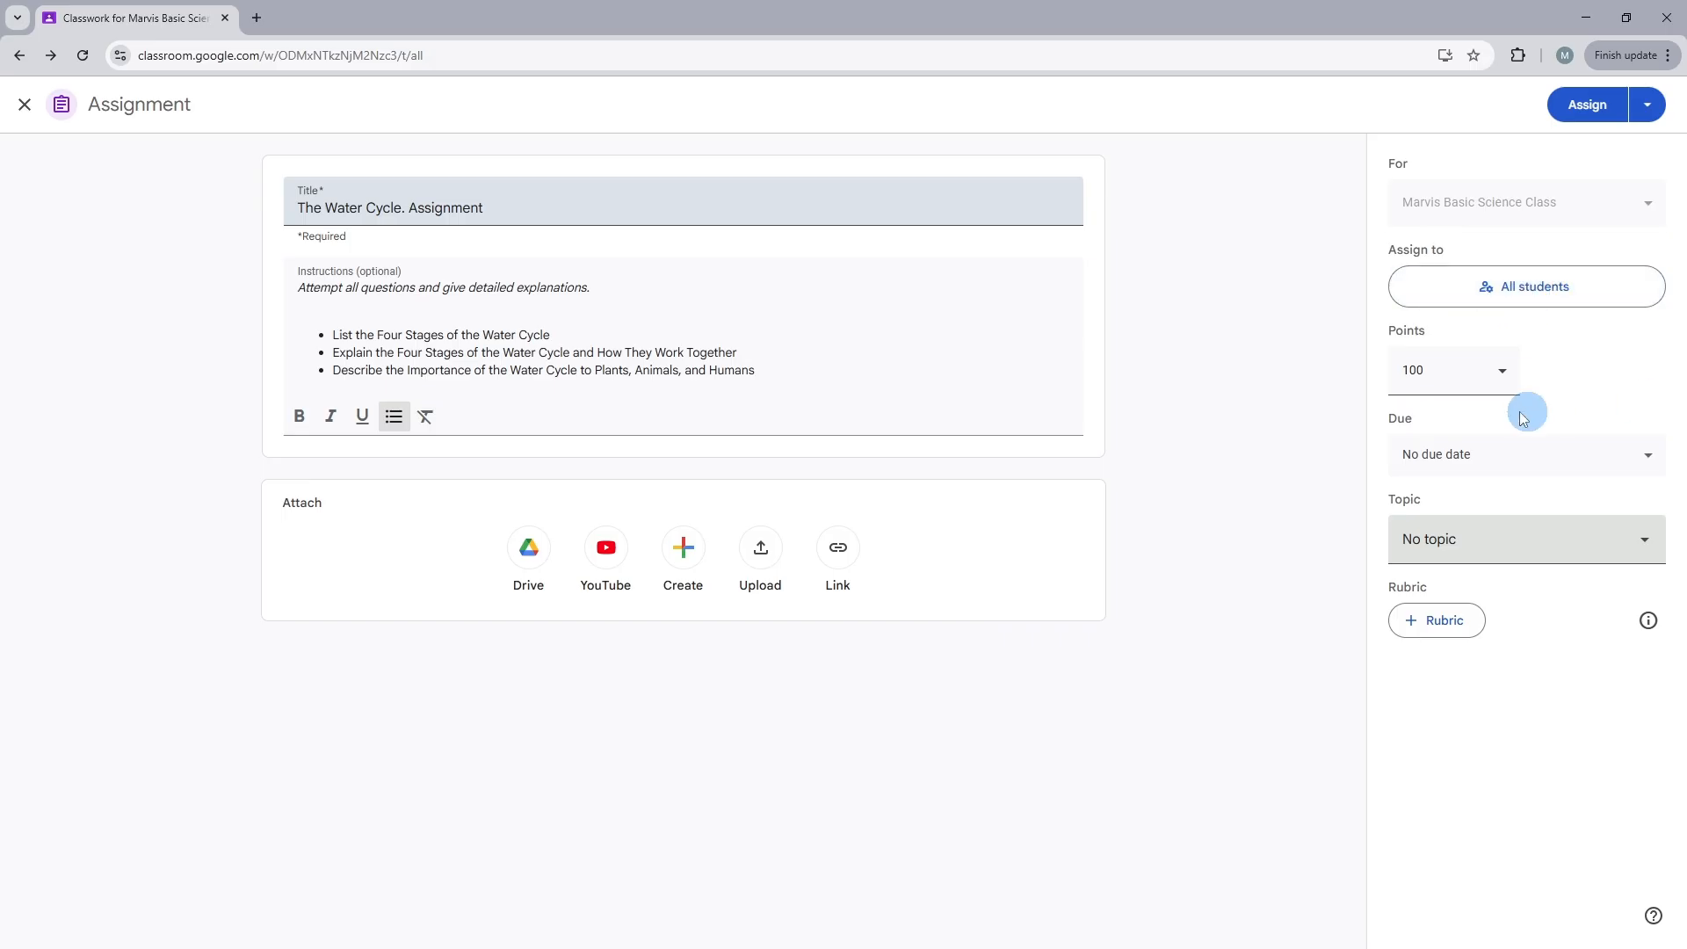
# Look at the assignment's points options and keep it graded out of 100.
pyautogui.click(1500, 370)
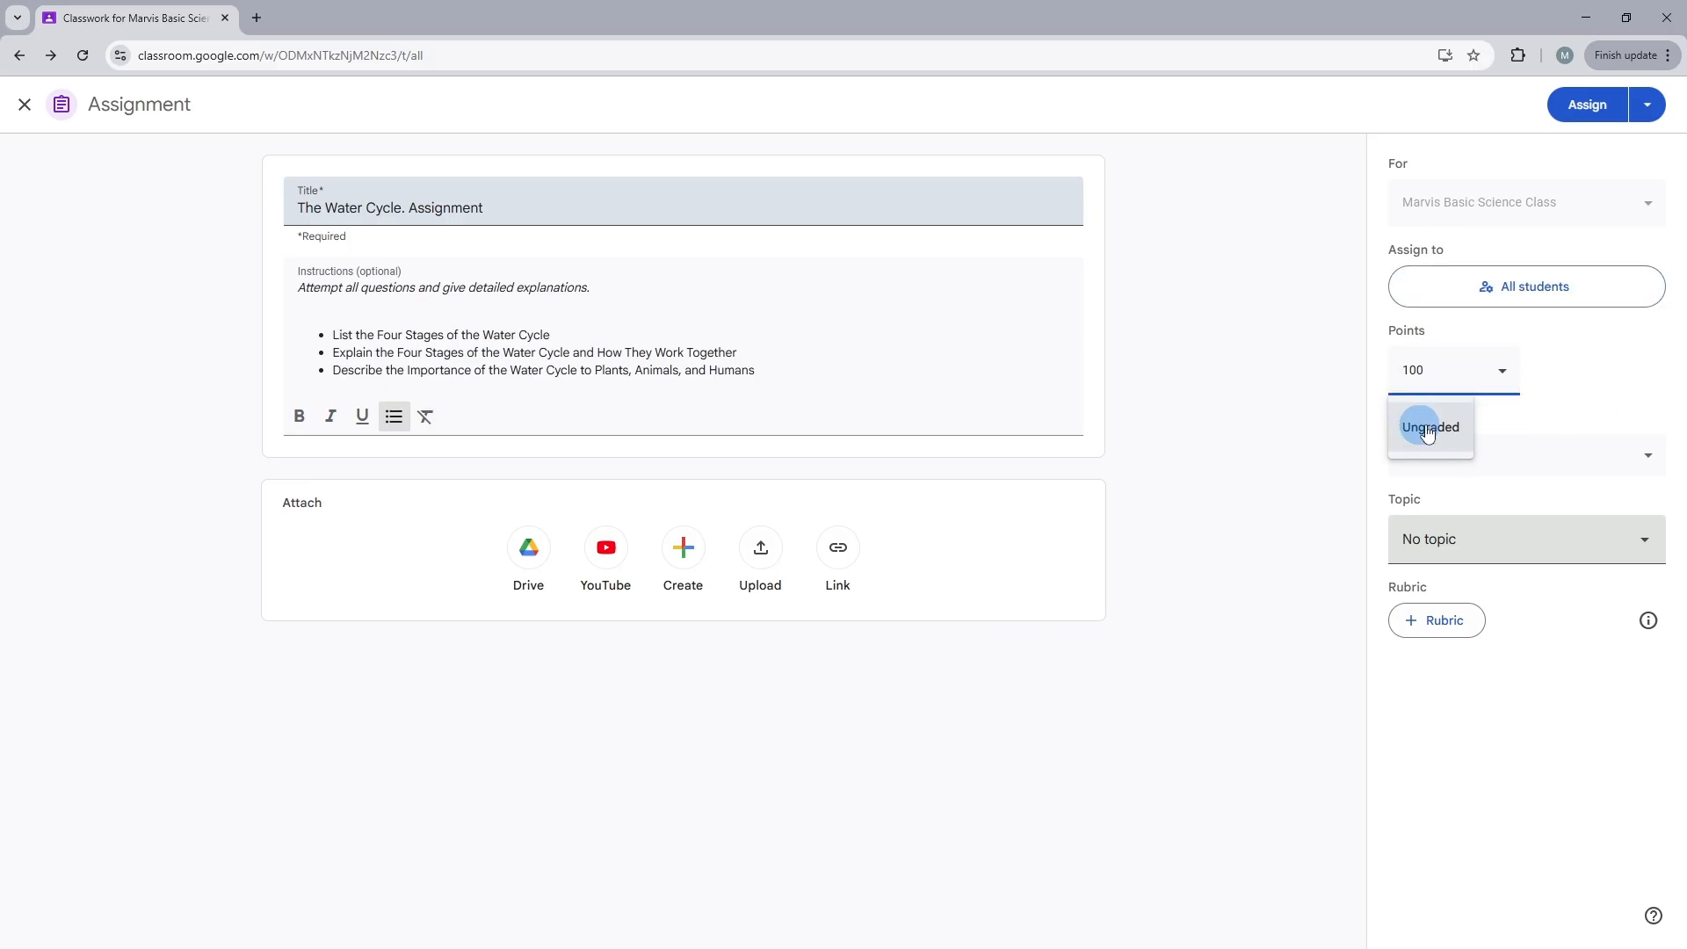
pyautogui.click(1491, 371)
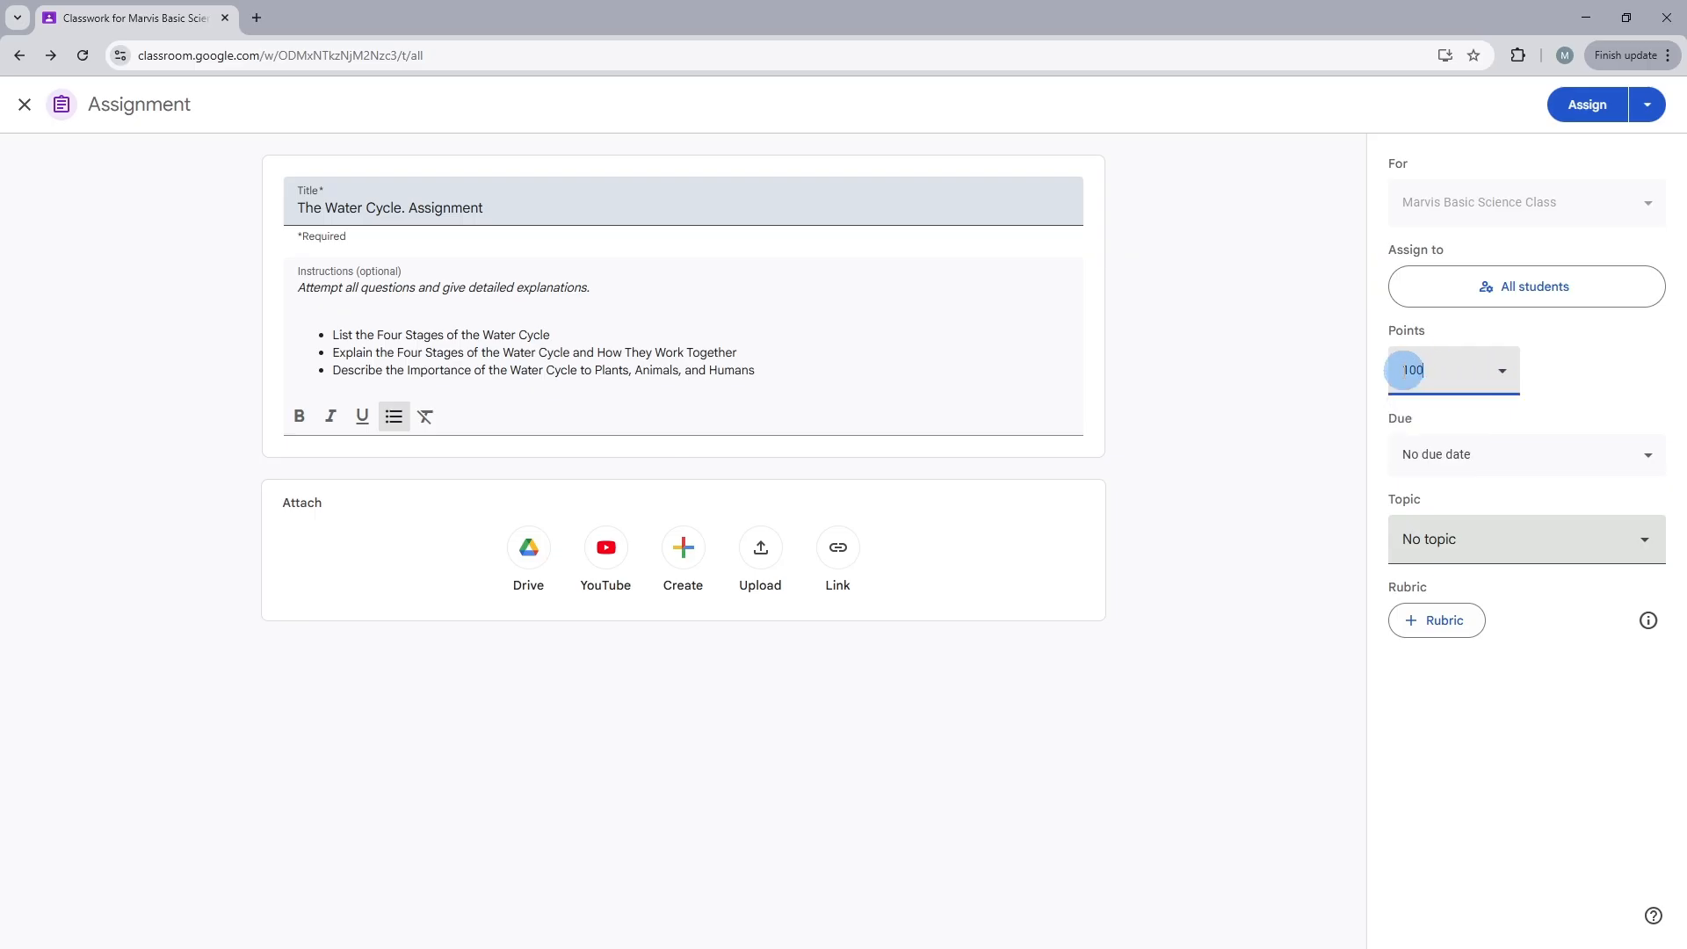
pyautogui.doubleClick(1420, 369)
pyautogui.write('50')
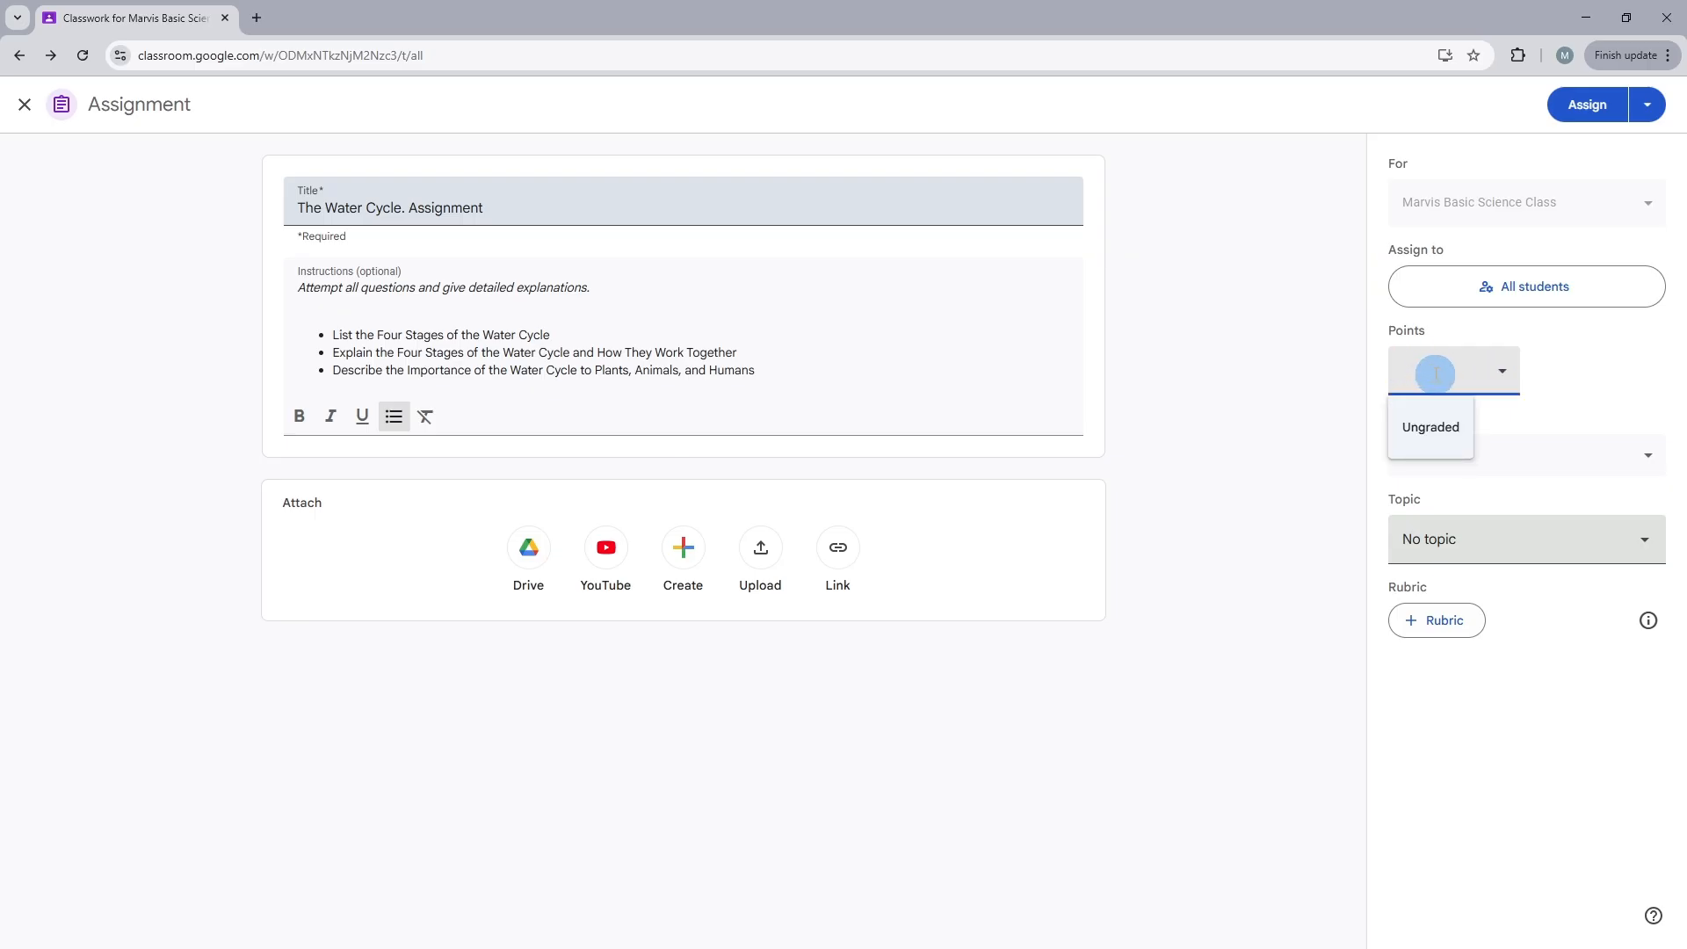
# Set the assignment's due date to 12/15/2025 and have submissions close after the due date.
pyautogui.click(1640, 447)
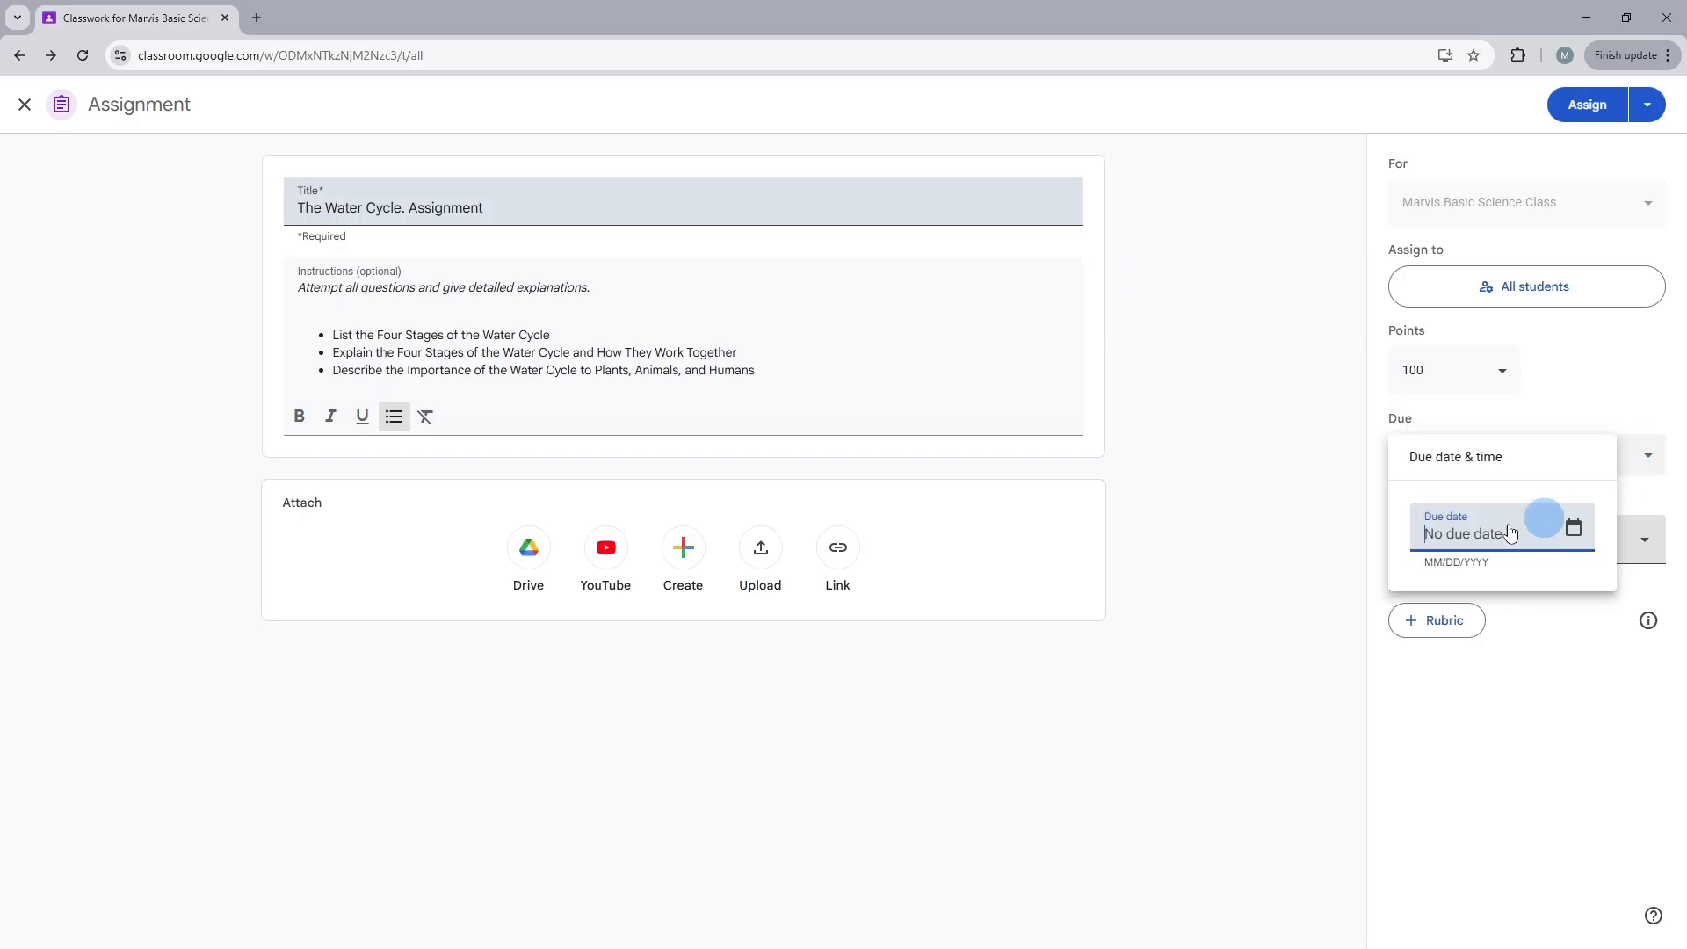
pyautogui.click(1575, 528)
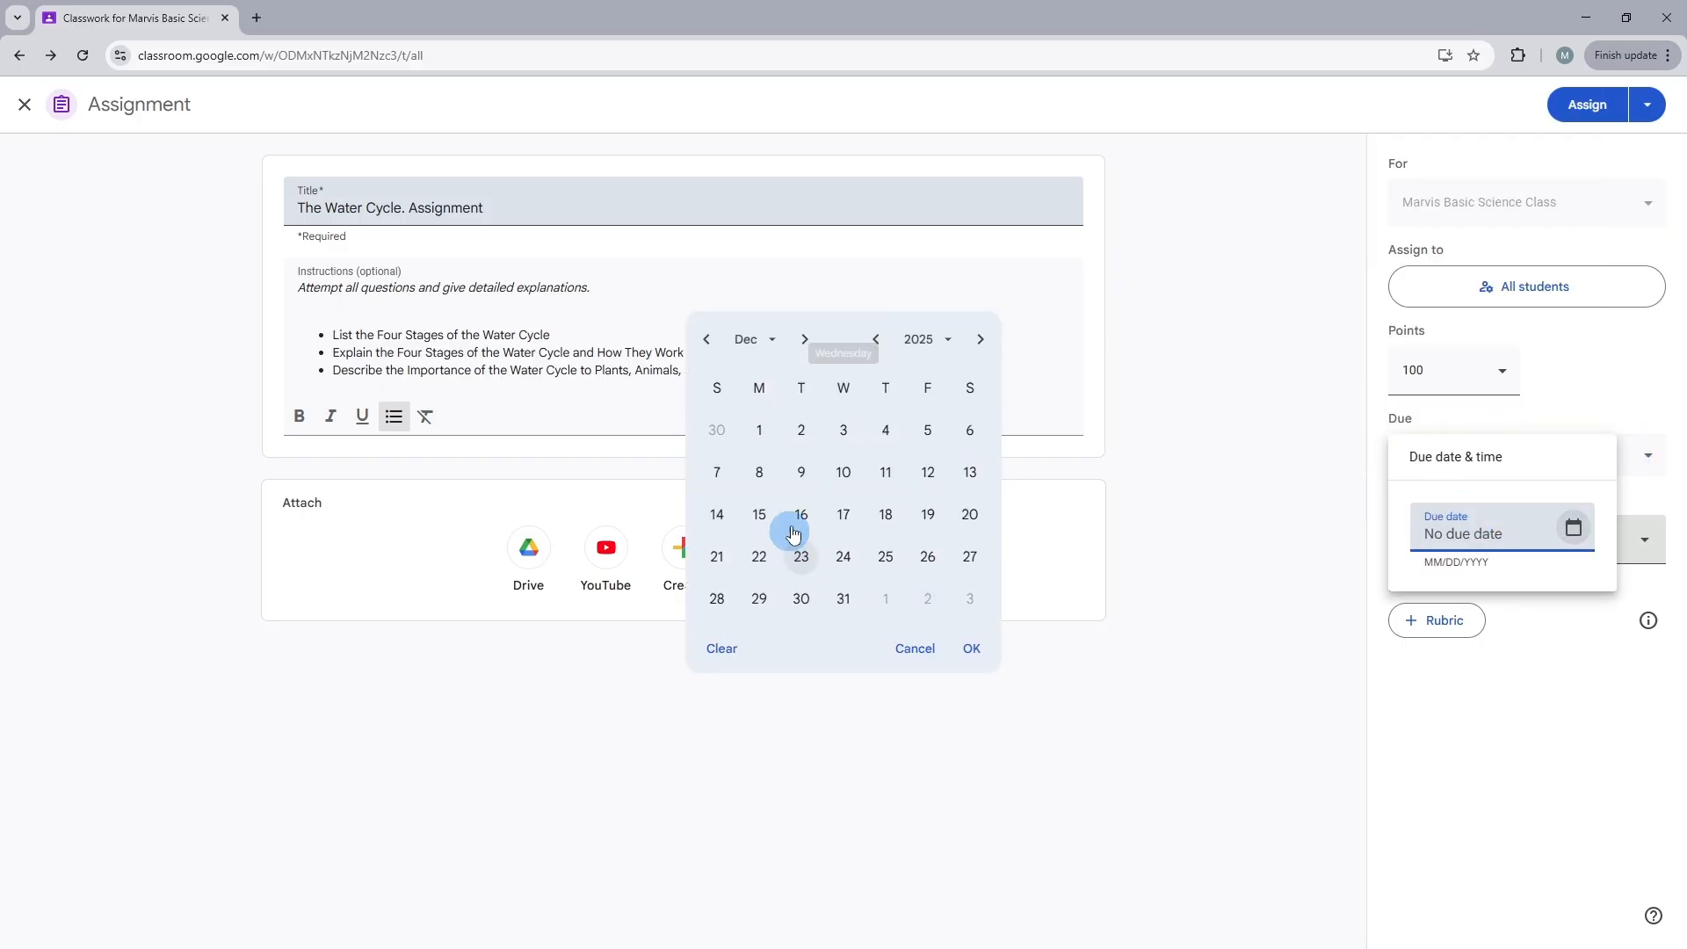
pyautogui.click(759, 514)
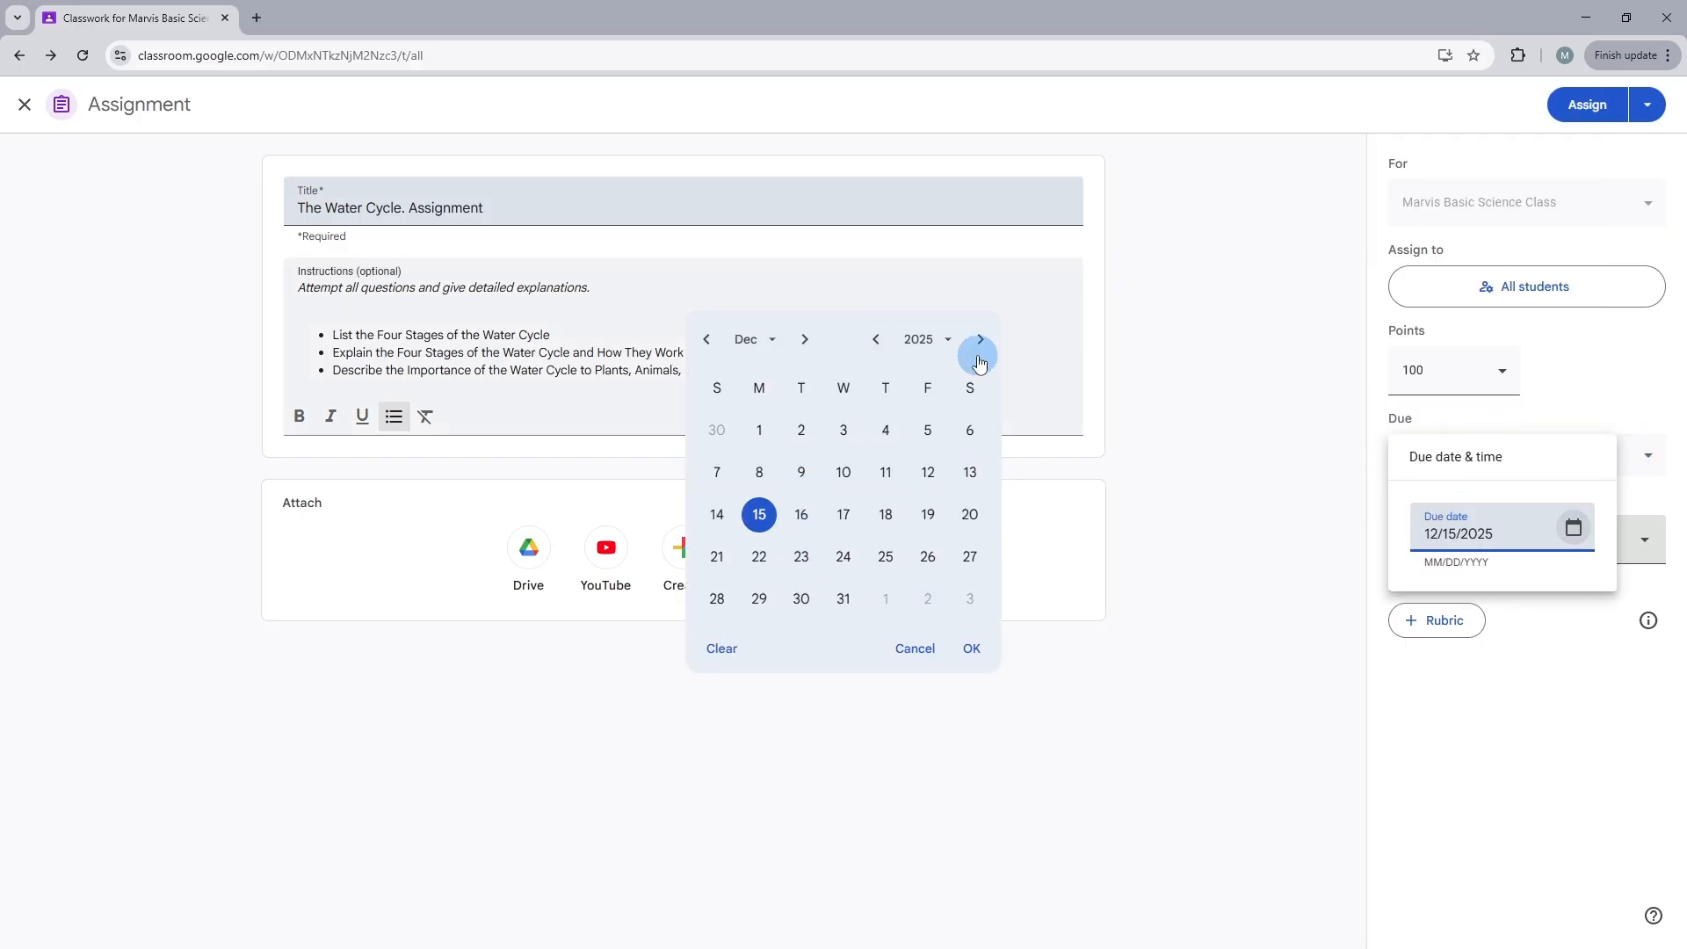
pyautogui.click(973, 648)
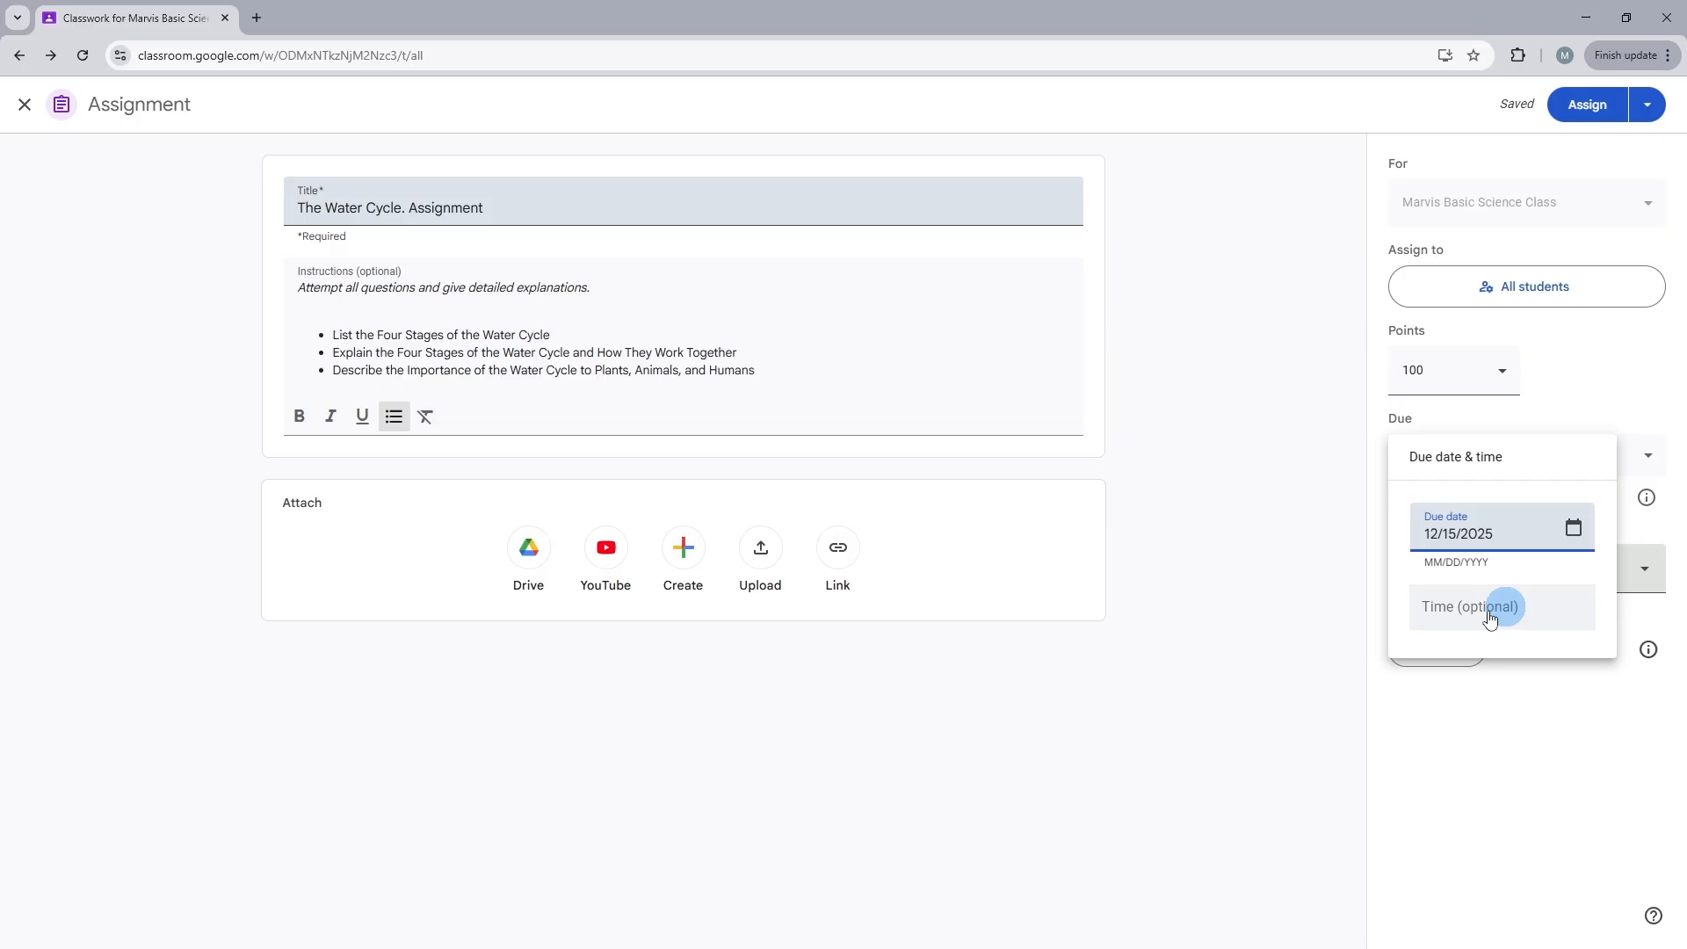
pyautogui.click(1462, 688)
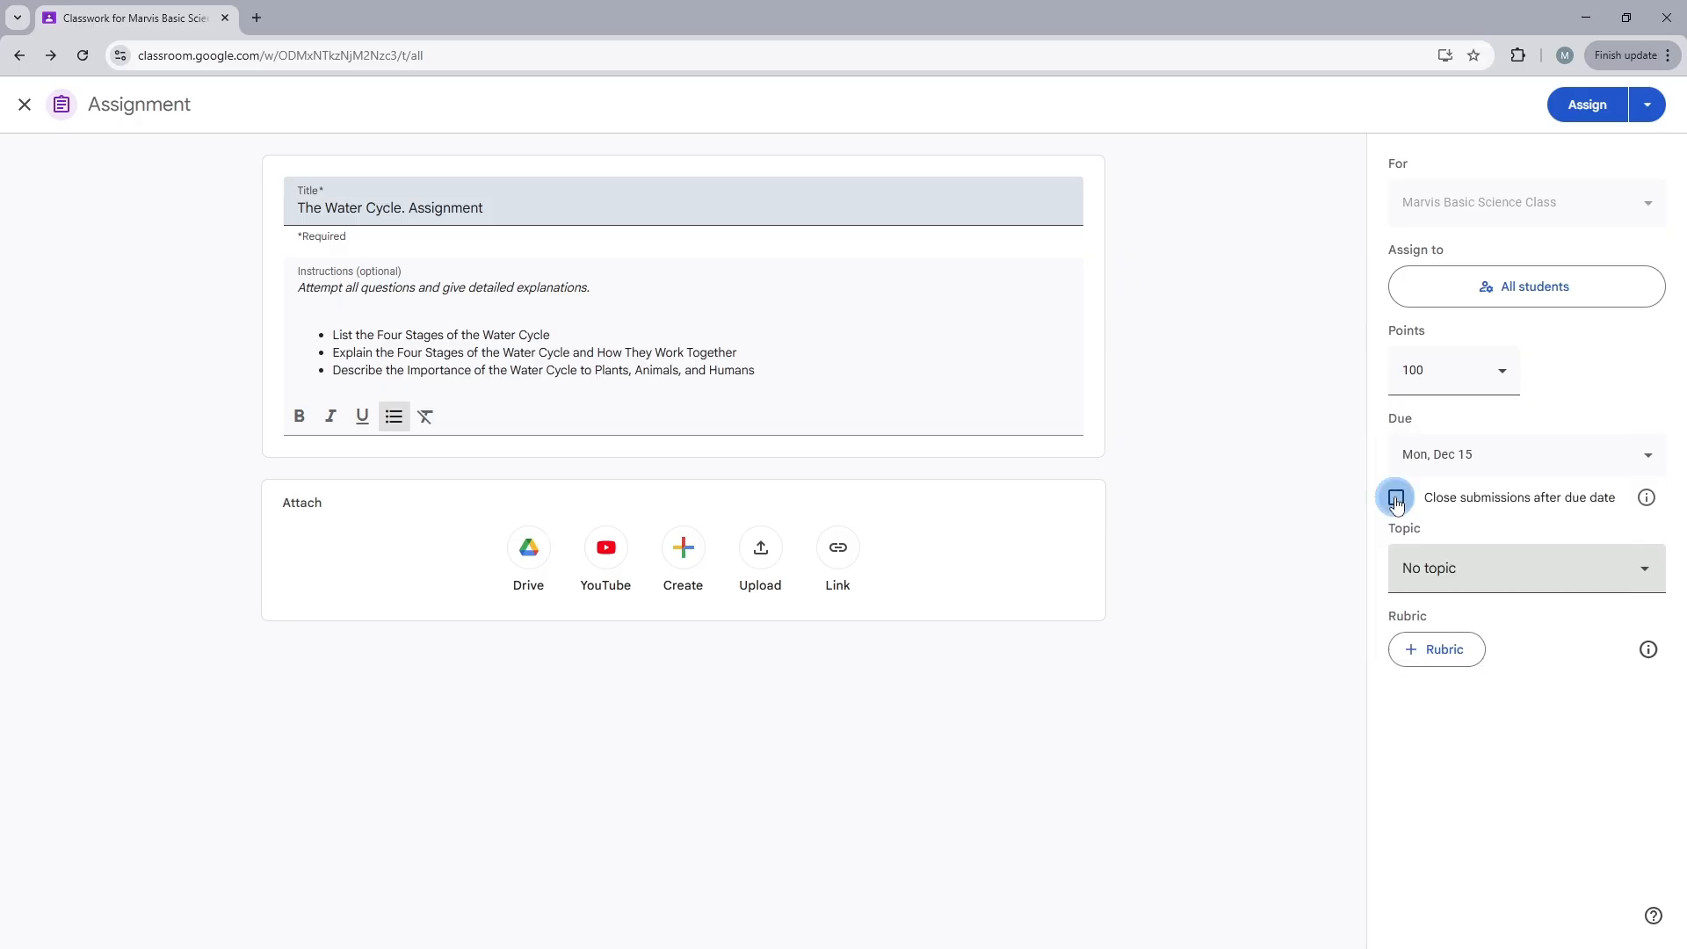
pyautogui.click(1396, 498)
# File the assignment under the topic "The Water Cycle" and assign it to the class immediately.
pyautogui.click(1532, 572)
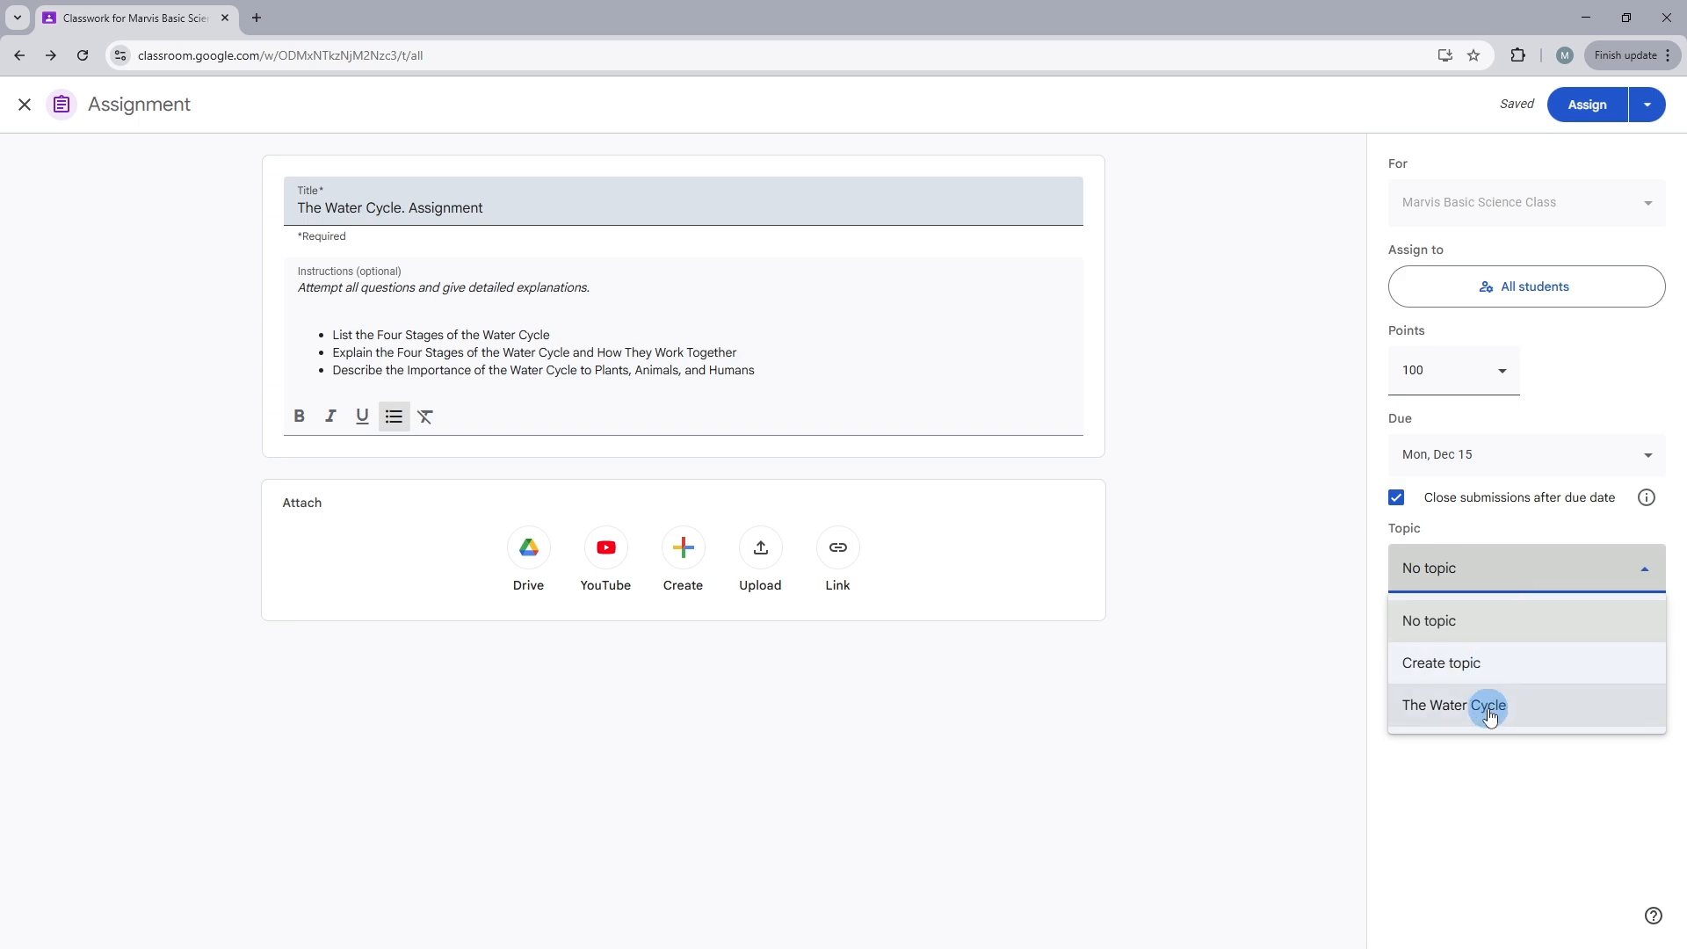
pyautogui.click(1491, 713)
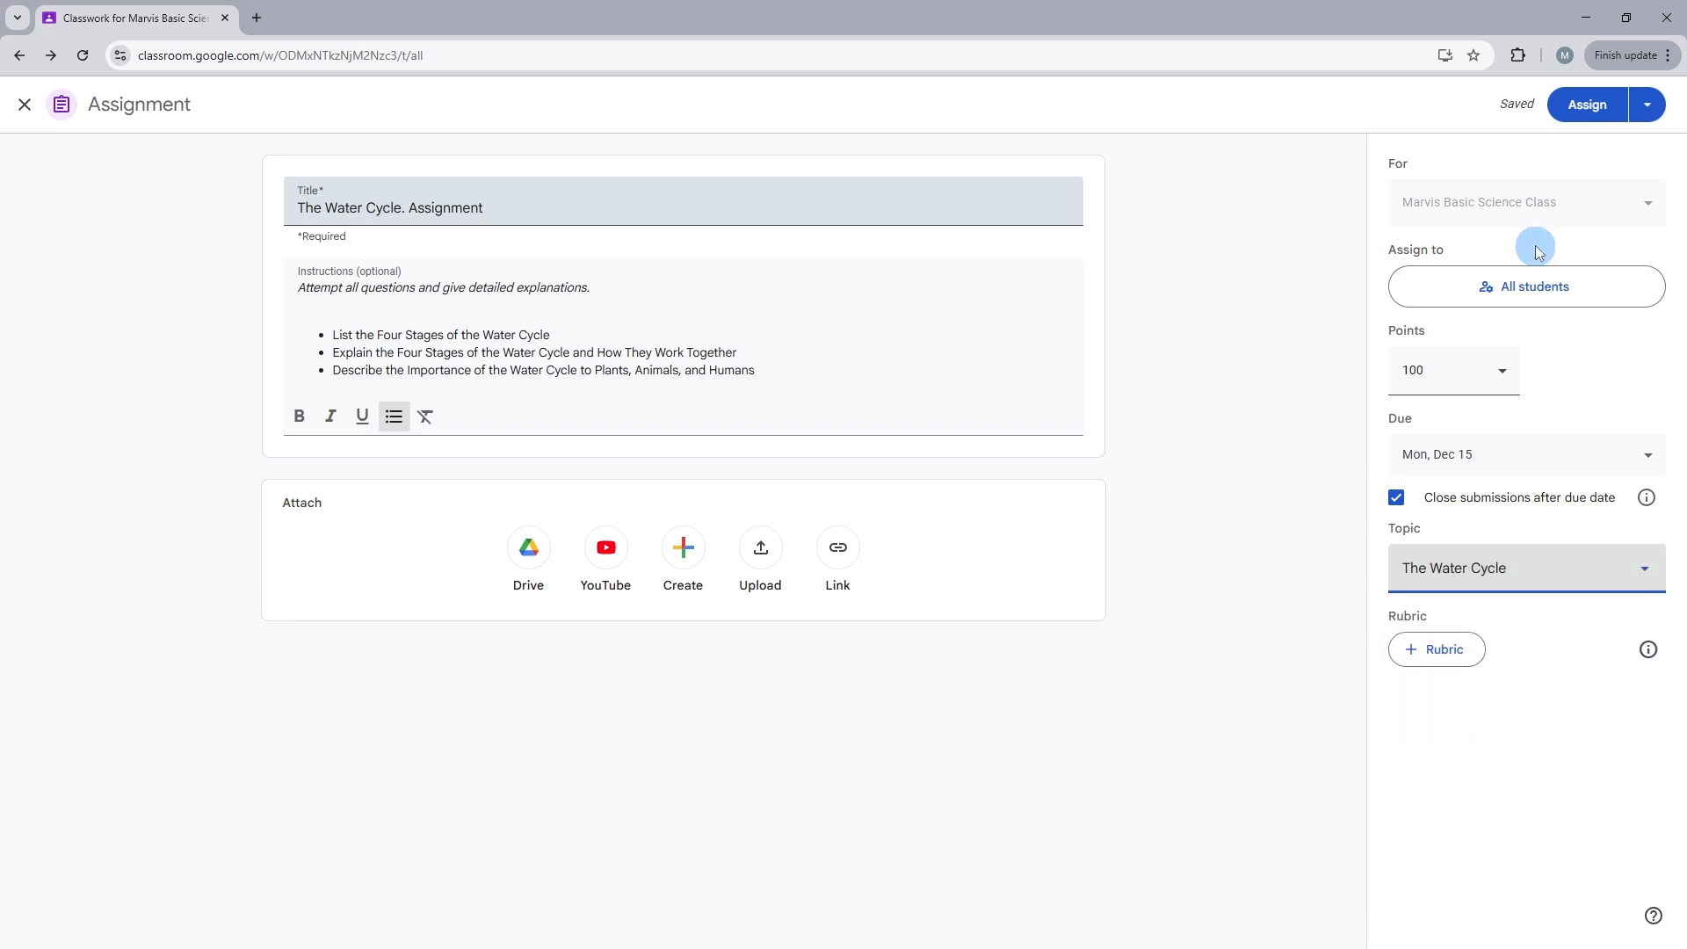
pyautogui.click(1647, 105)
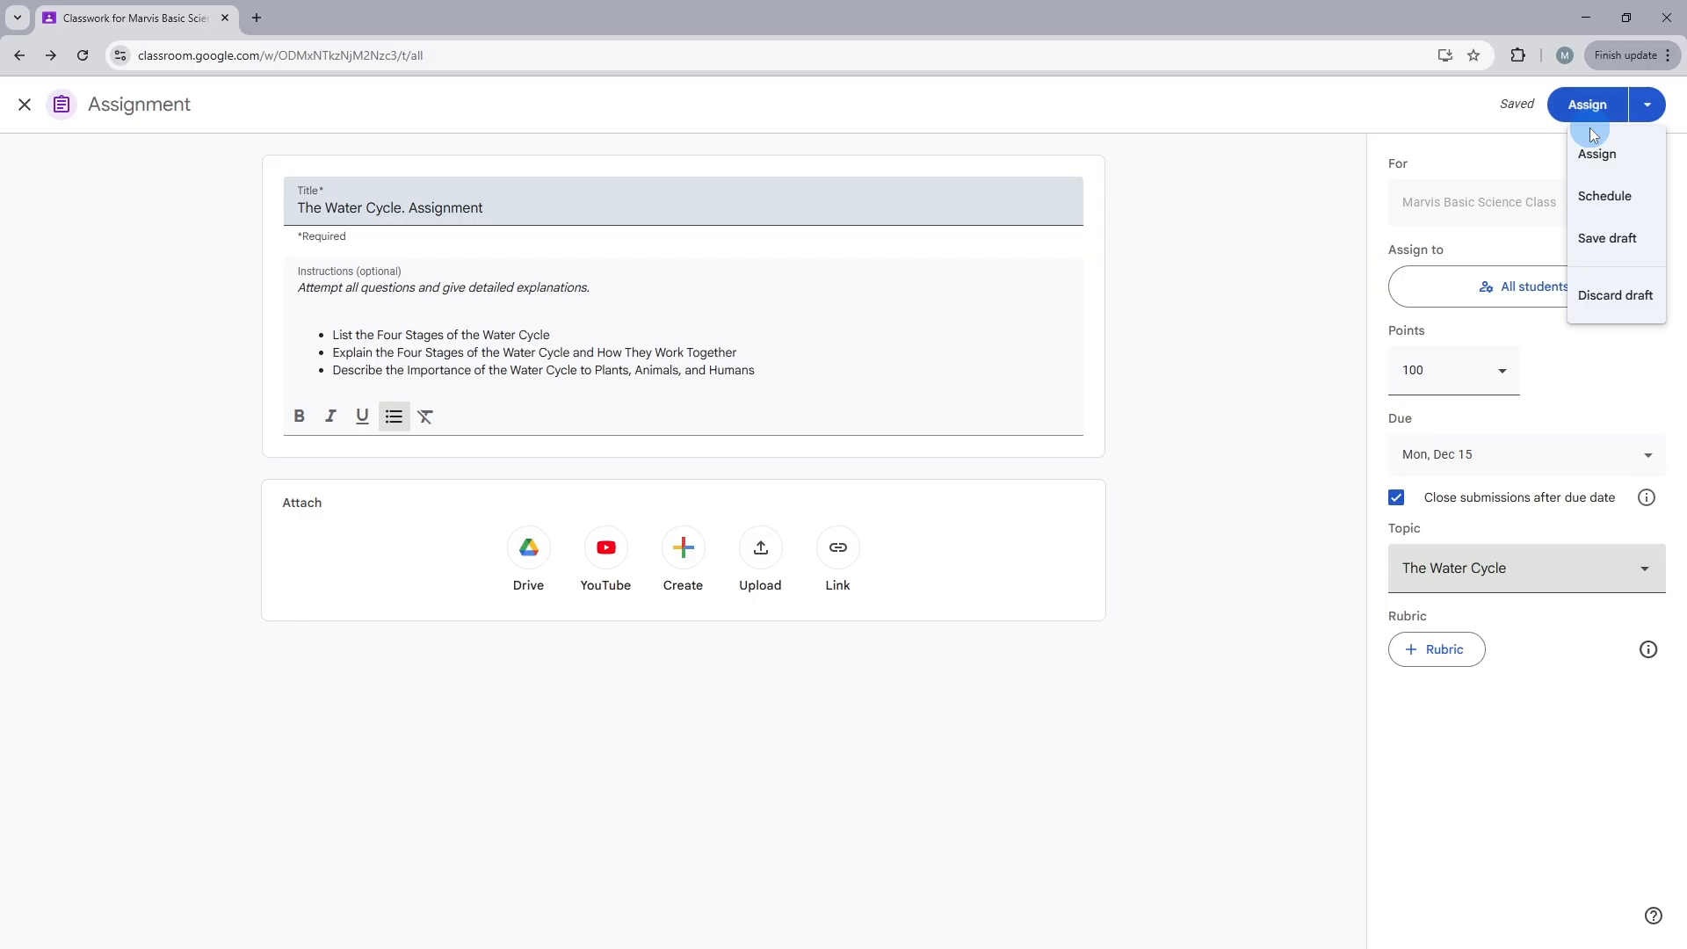
pyautogui.click(1613, 151)
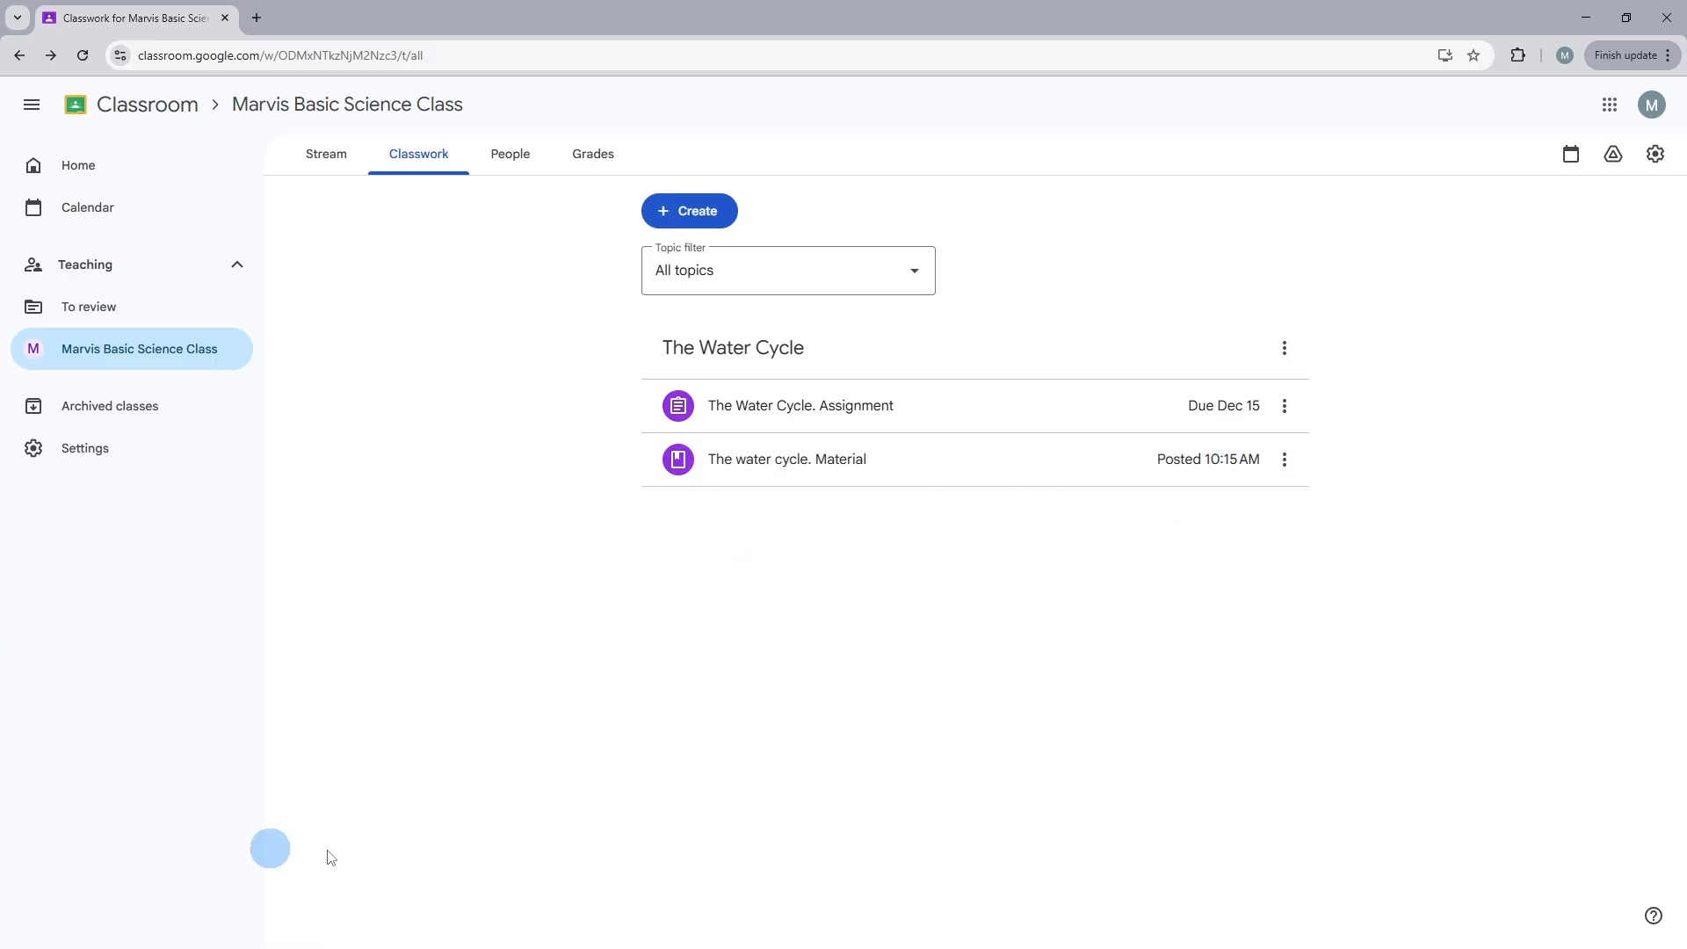
# Examine the forms for inviting students and teachers to the class, leaving both without sending an invitation.
pyautogui.click(512, 160)
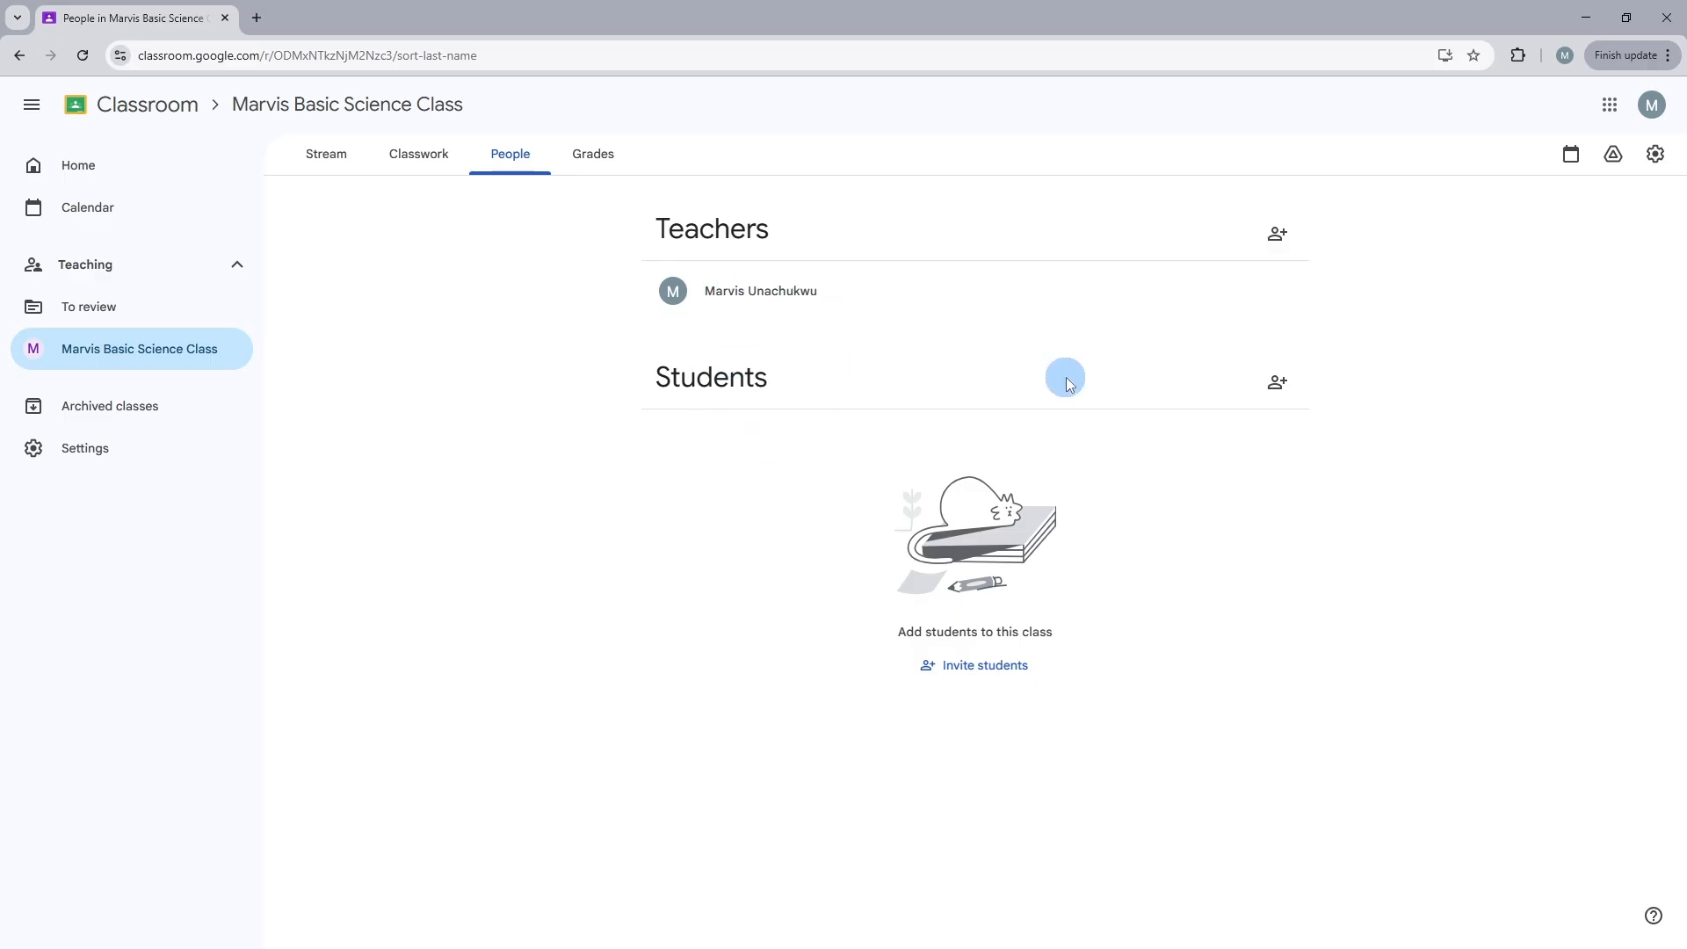
pyautogui.click(1274, 381)
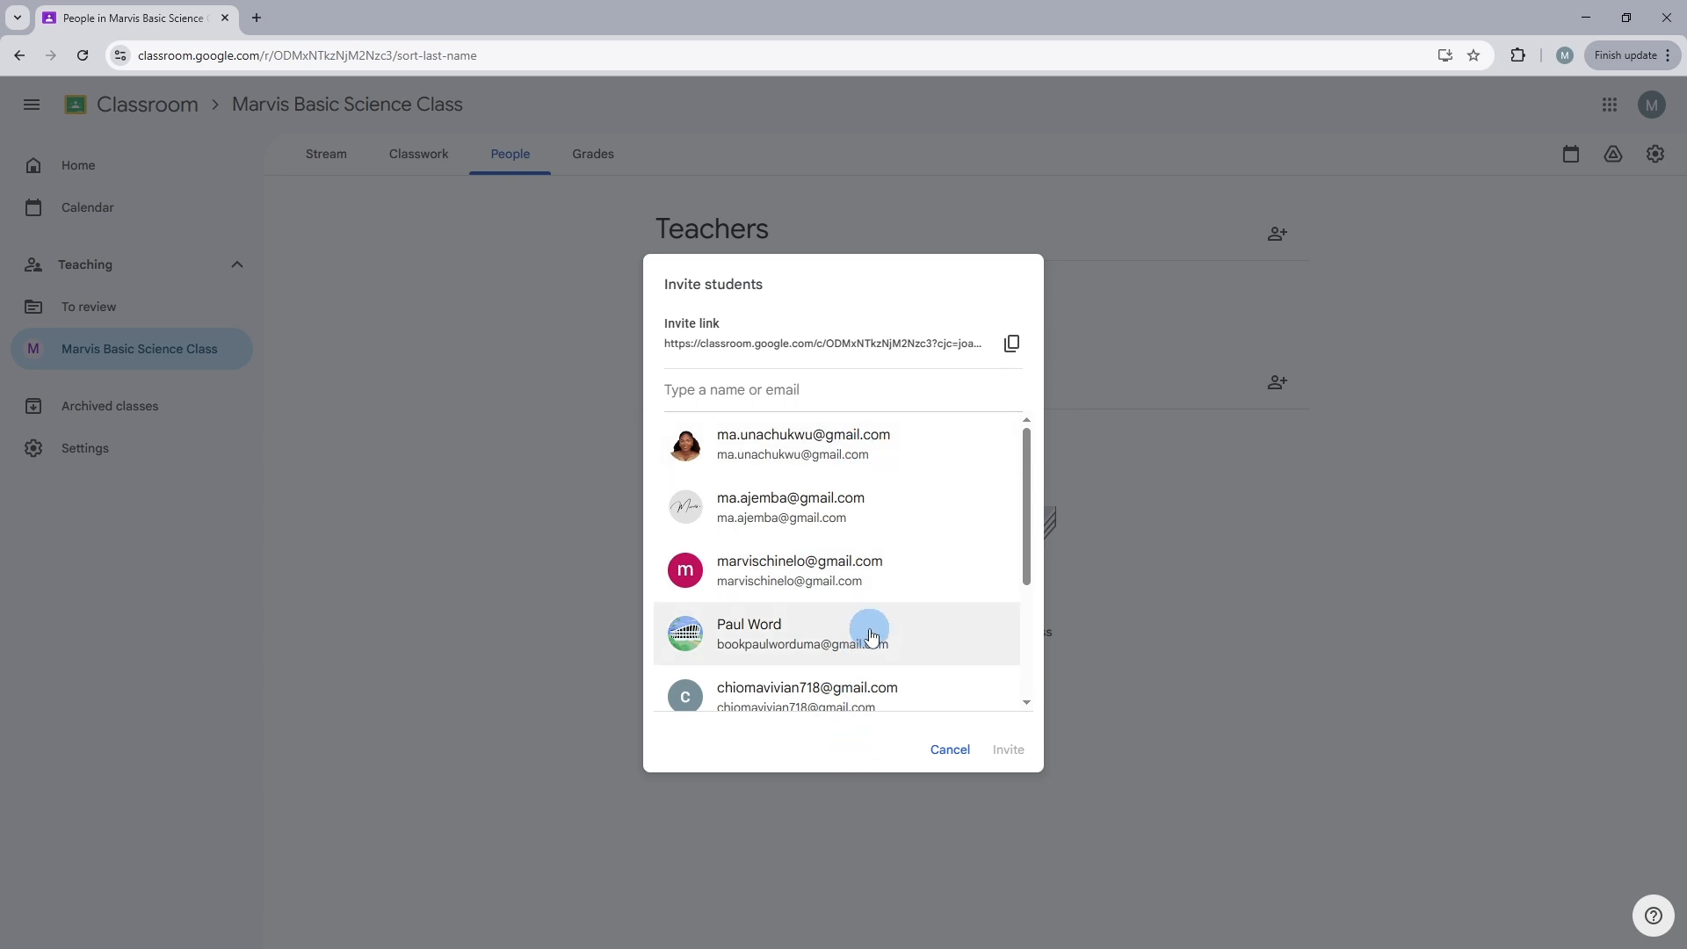
pyautogui.click(950, 748)
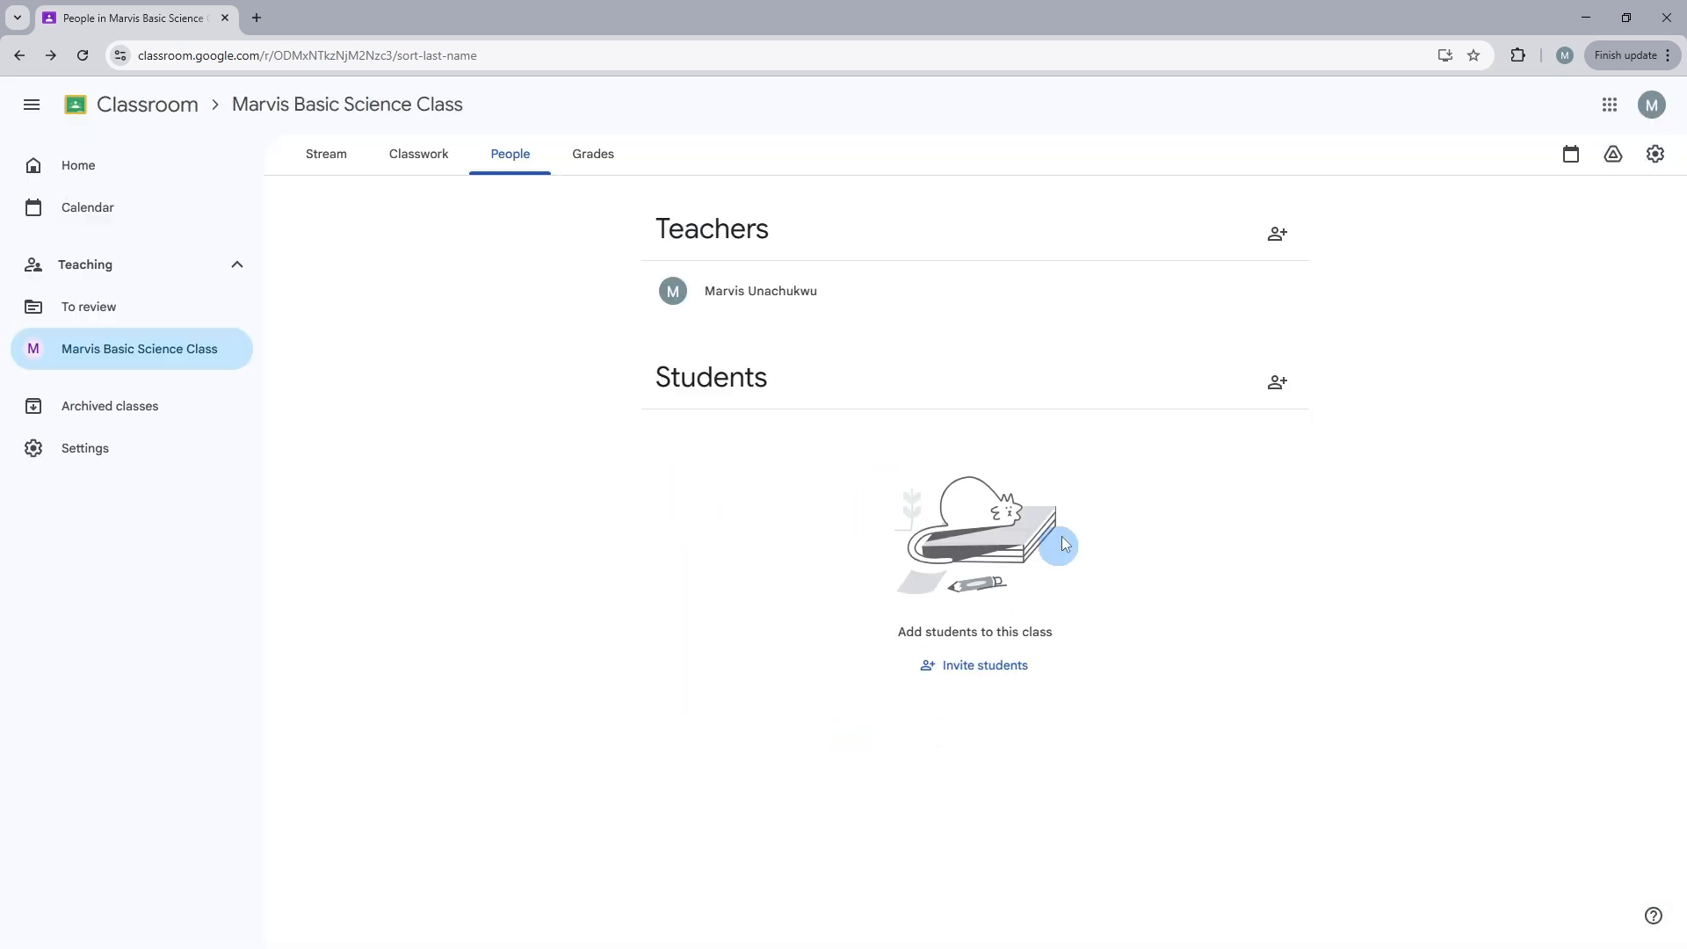
pyautogui.click(1277, 243)
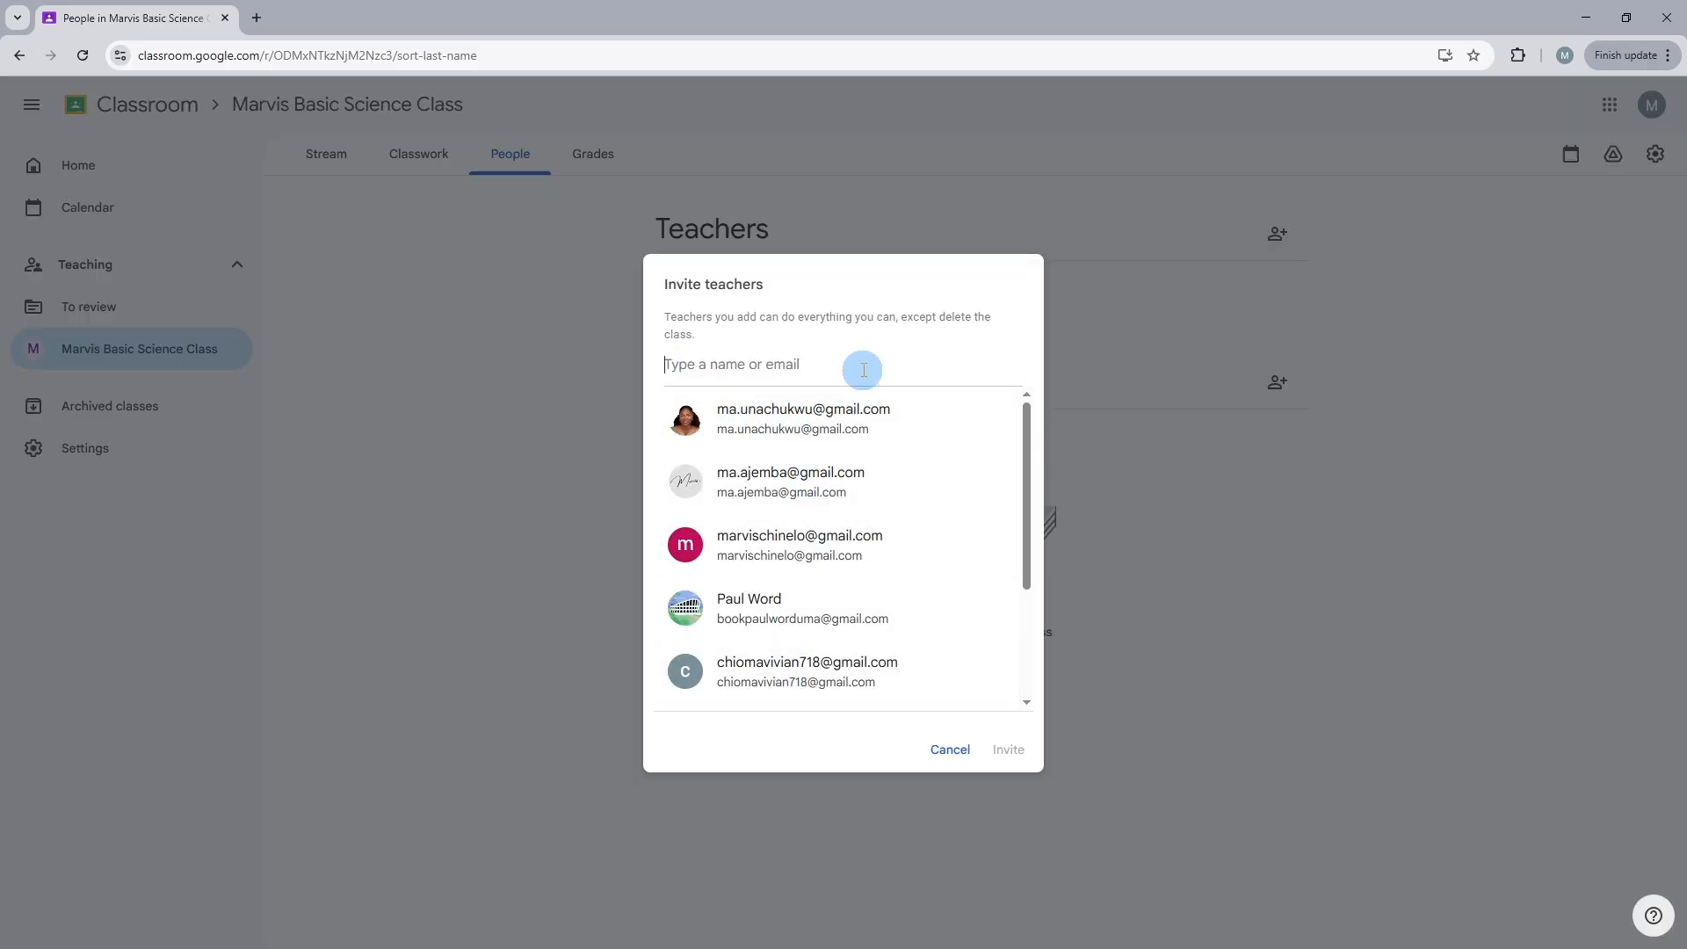
pyautogui.click(950, 752)
# View the class grades, and return to the class stream to look over its posts.
pyautogui.click(609, 158)
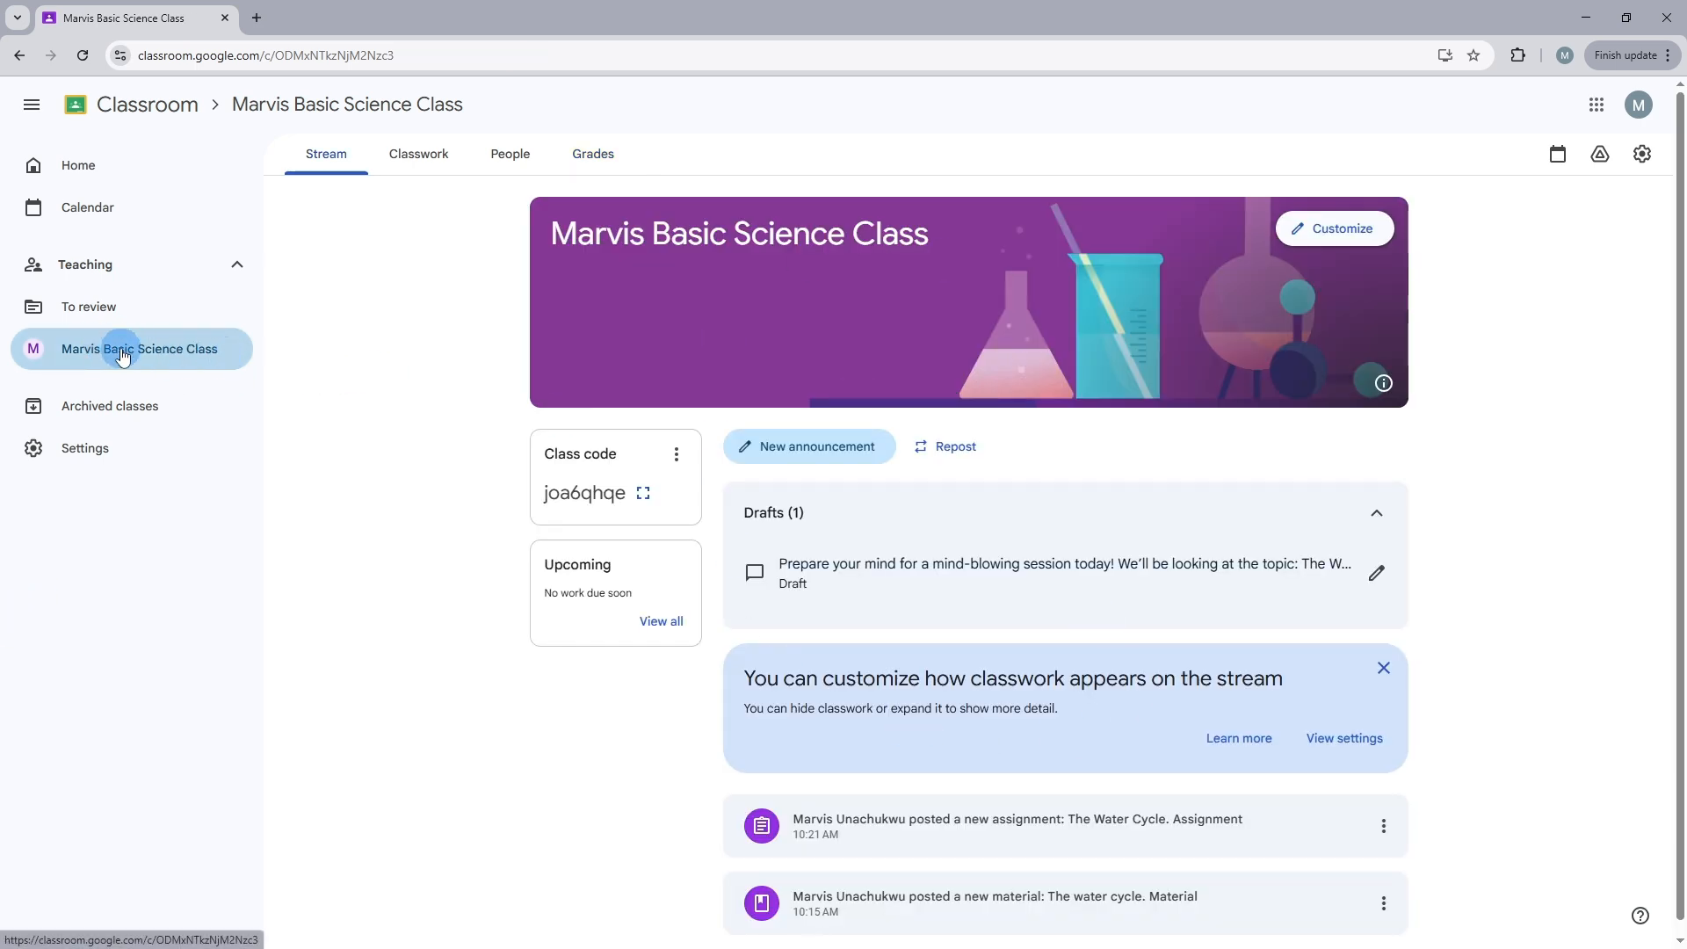
pyautogui.scroll(-1, 896, 615)
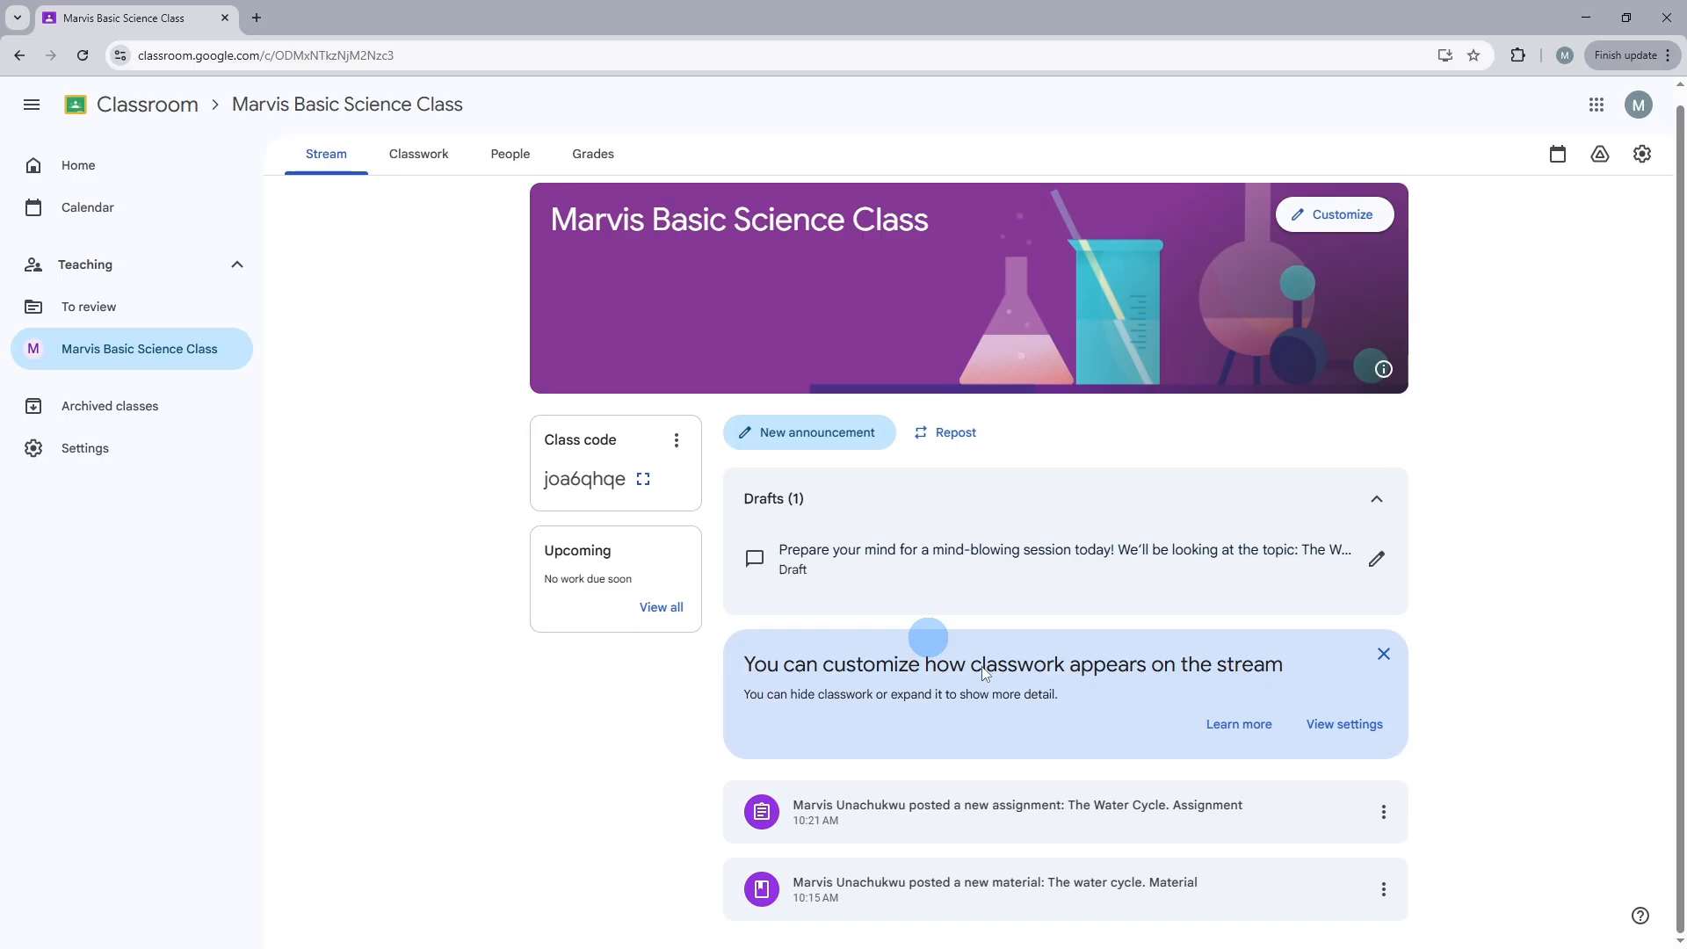